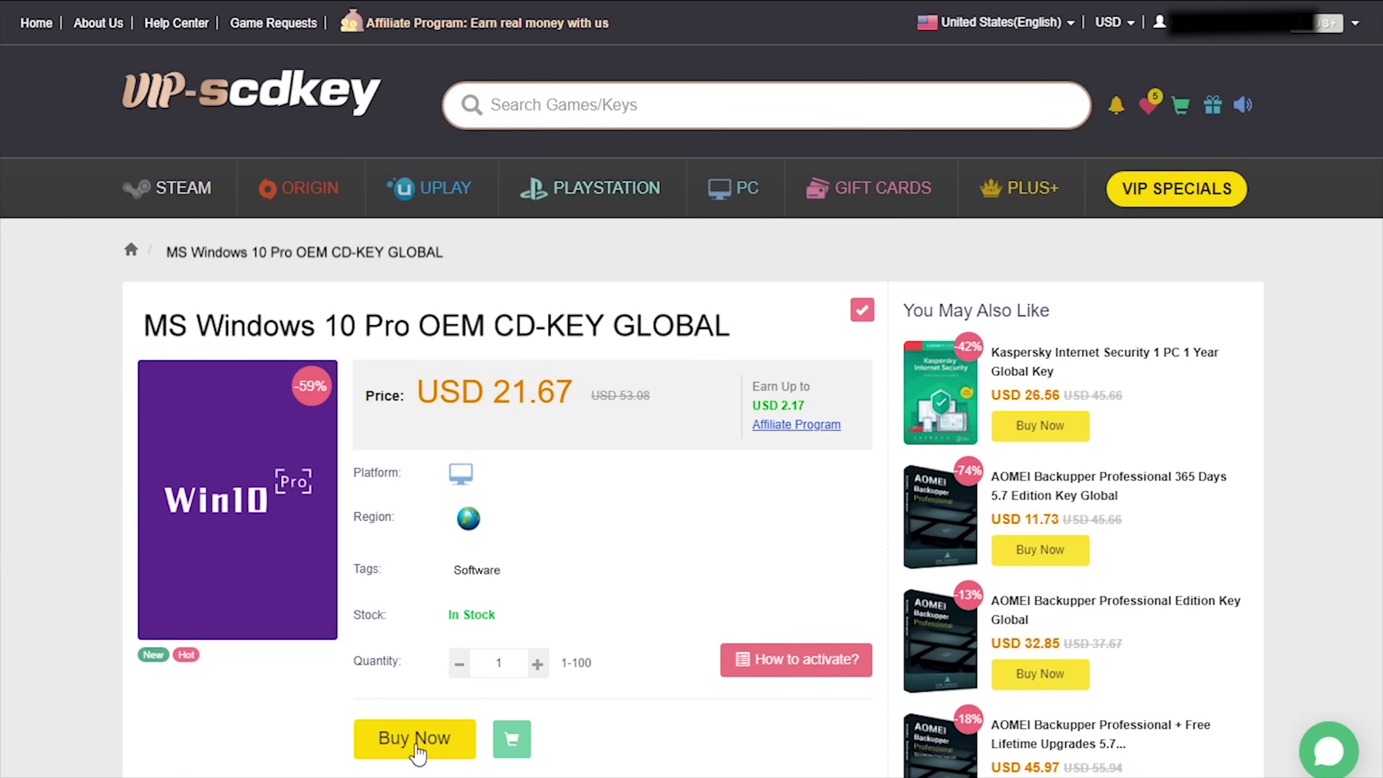
# Buy the Windows 10 Pro OEM key with the CyberCPU promotion code applied
pyautogui.click(417, 752)
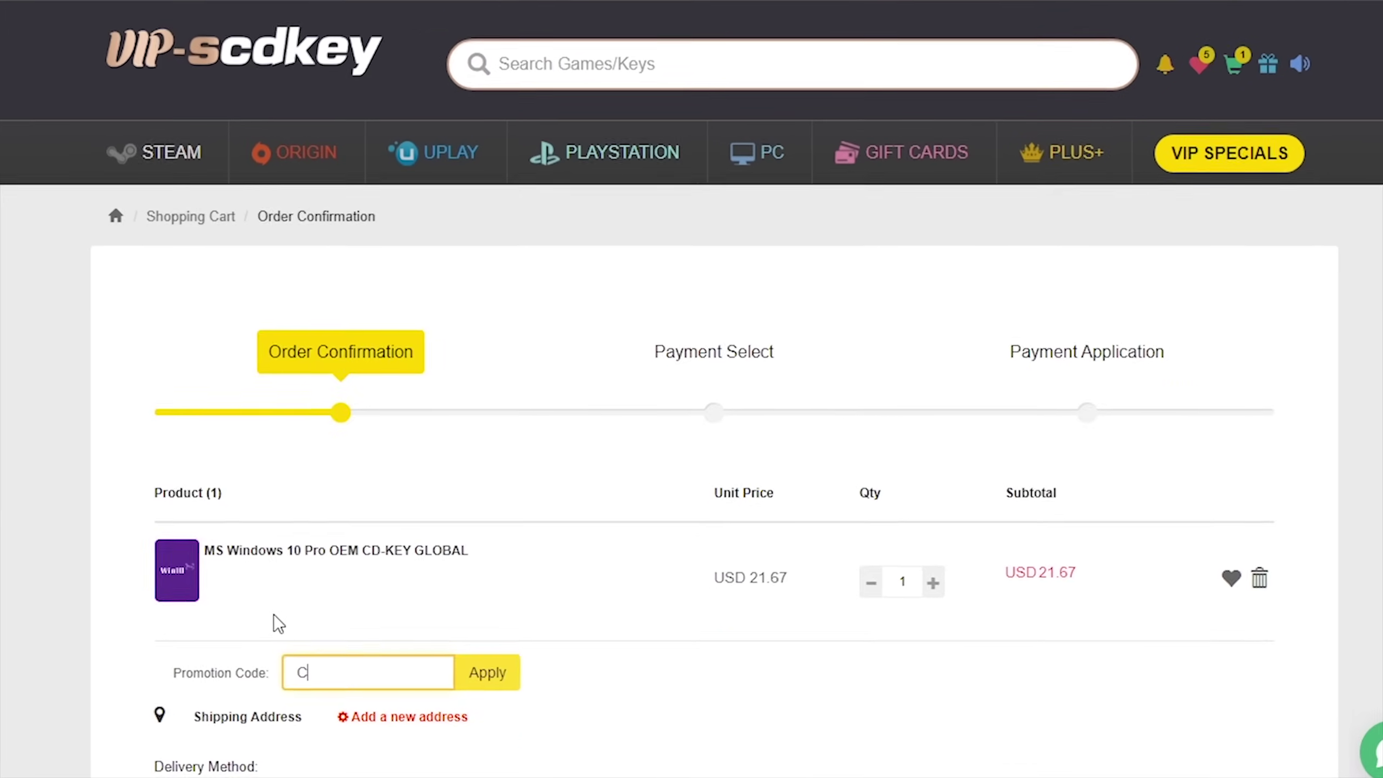
pyautogui.write('yberCPU')
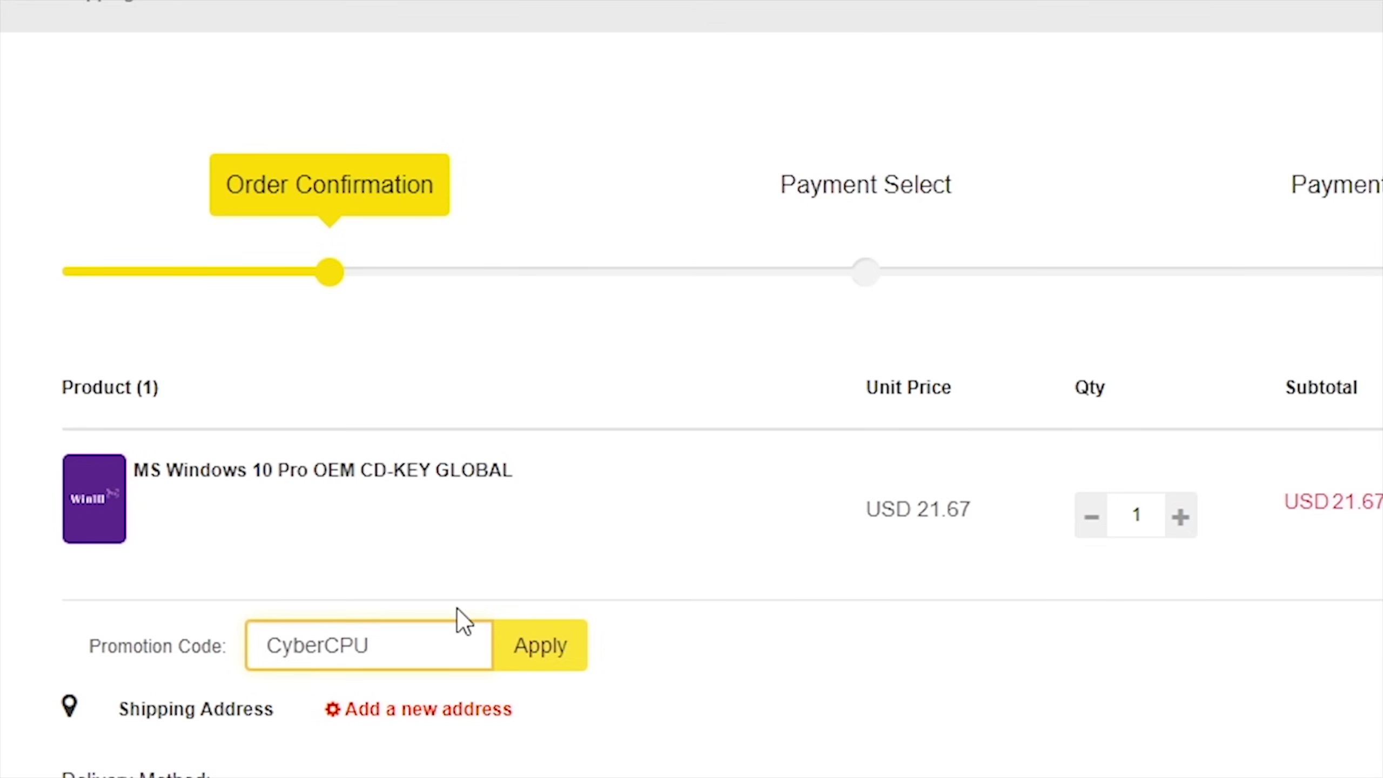
pyautogui.click(497, 664)
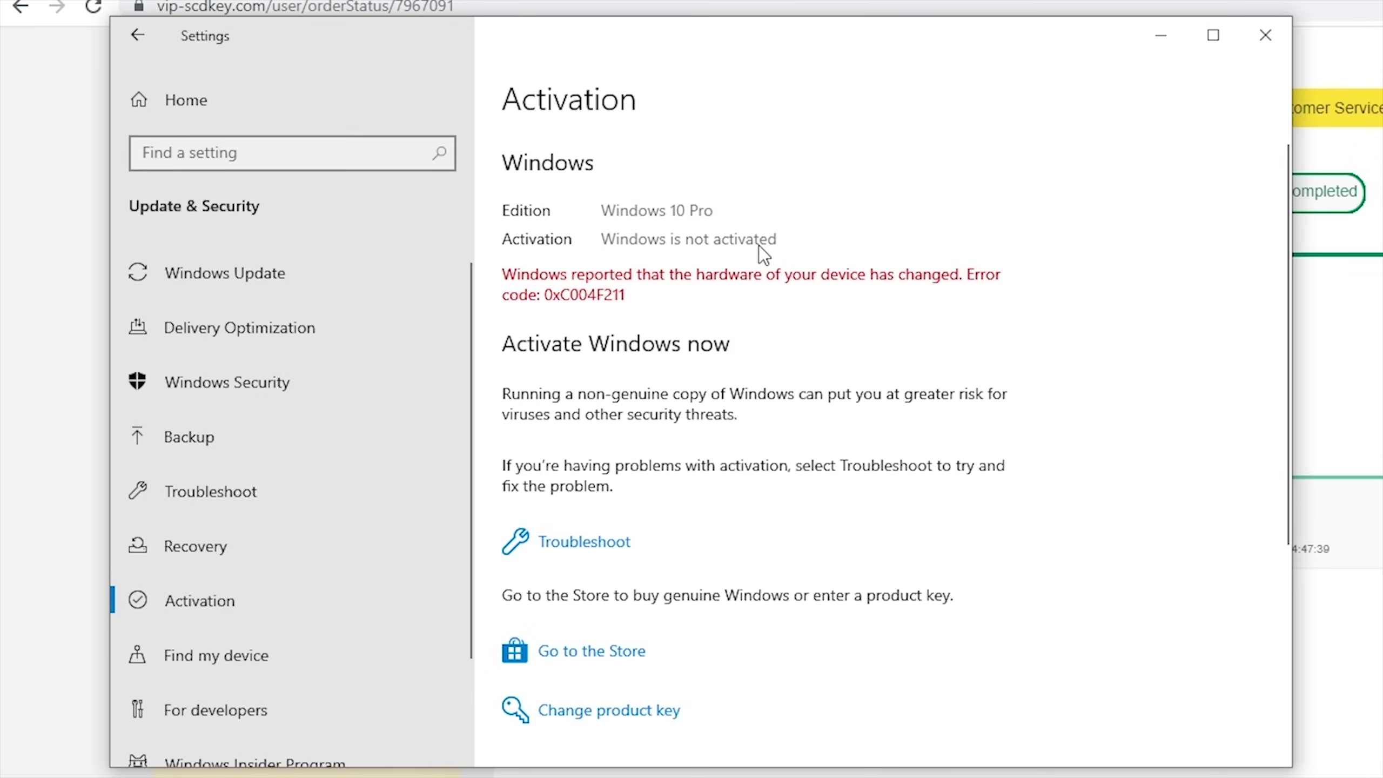
# Activate Windows 10 Pro by pasting the purchased product key, then close the confirmation
pyautogui.click(613, 714)
pyautogui.rightClick(395, 423)
pyautogui.click(464, 457)
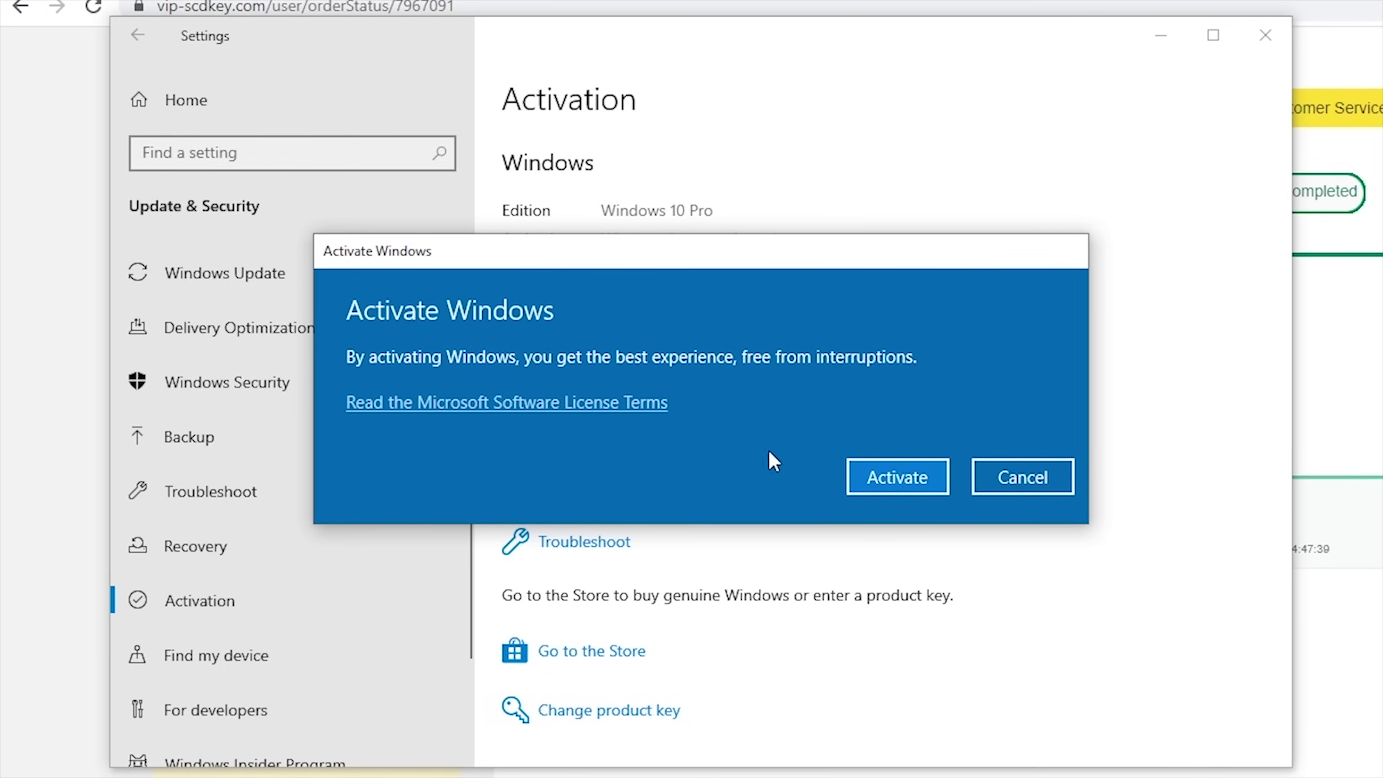
pyautogui.click(886, 476)
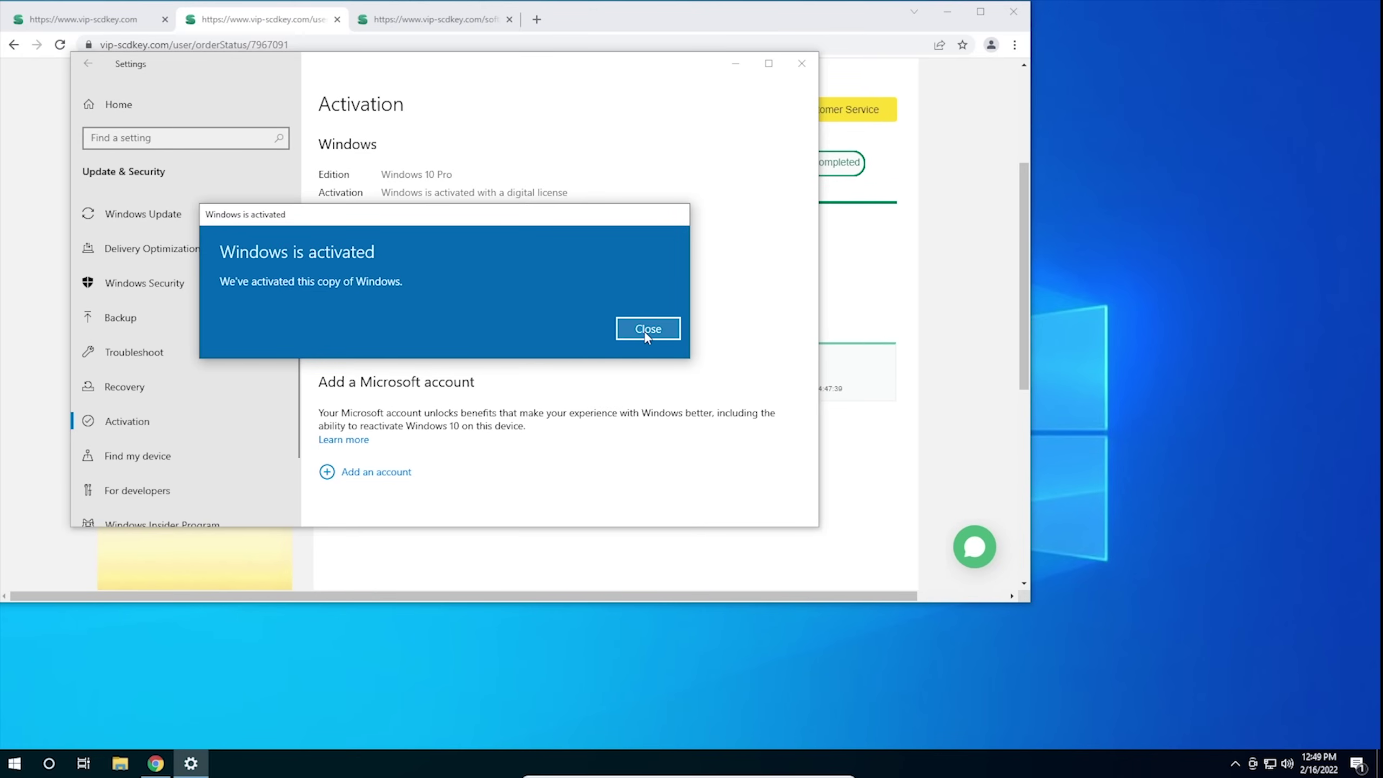
pyautogui.click(645, 330)
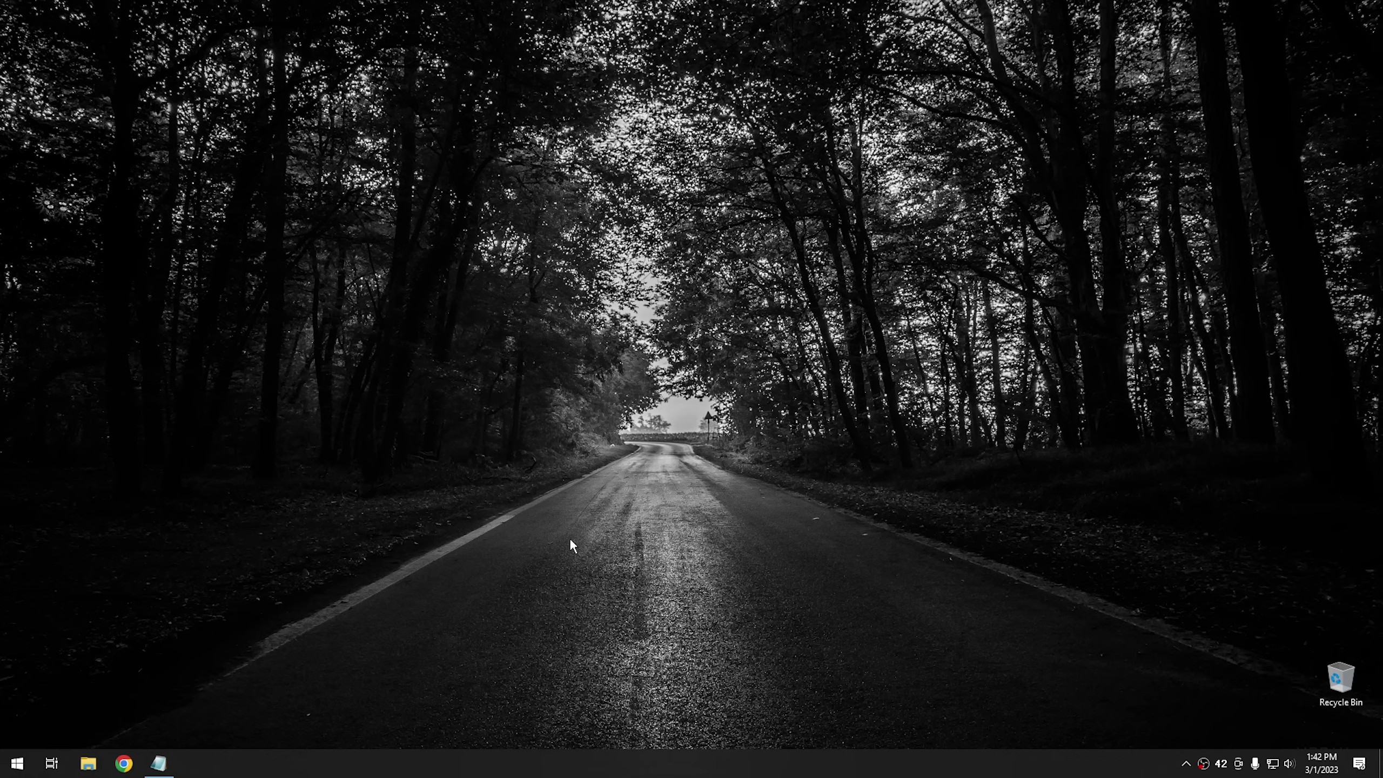
# Open System Properties through the 'system res' Start search and select Local Disk (C:)
pyautogui.click(20, 763)
pyautogui.write('system res')
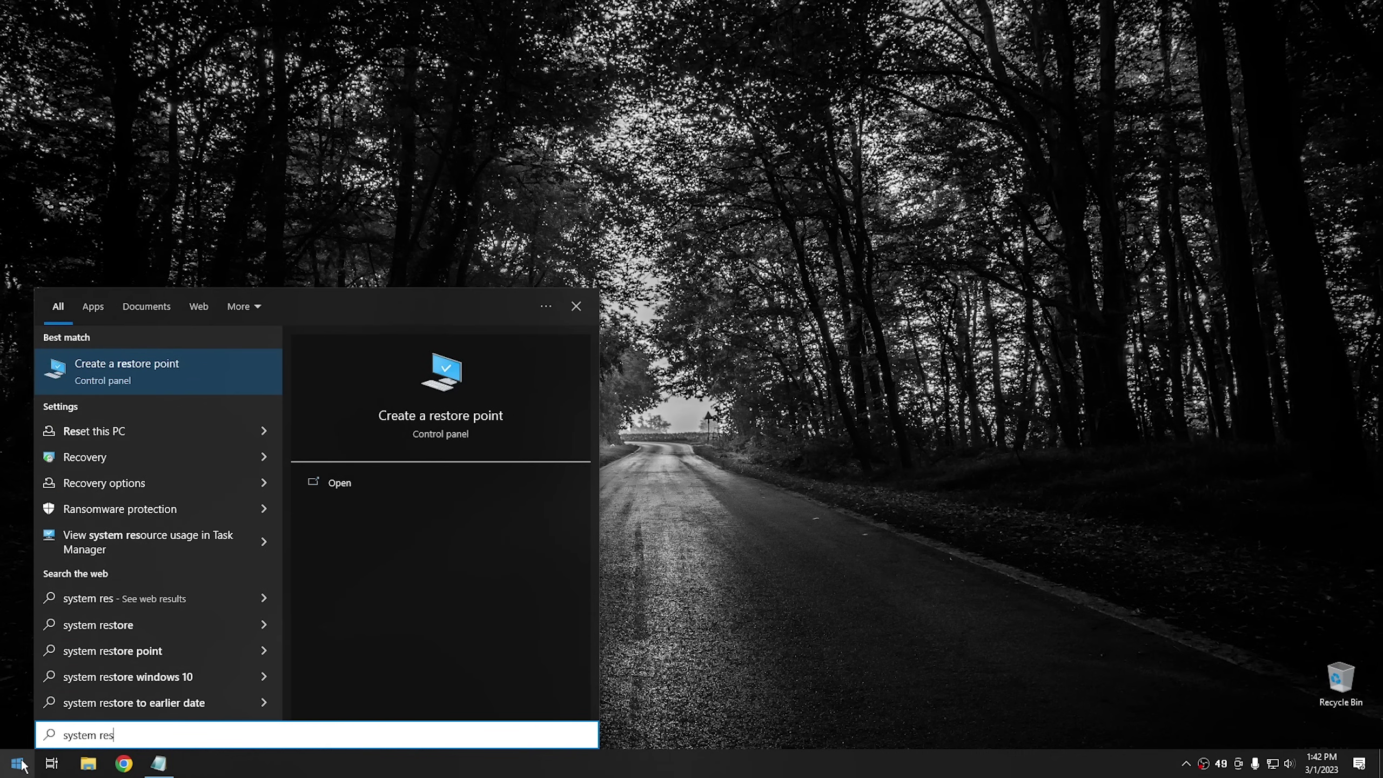
pyautogui.click(154, 365)
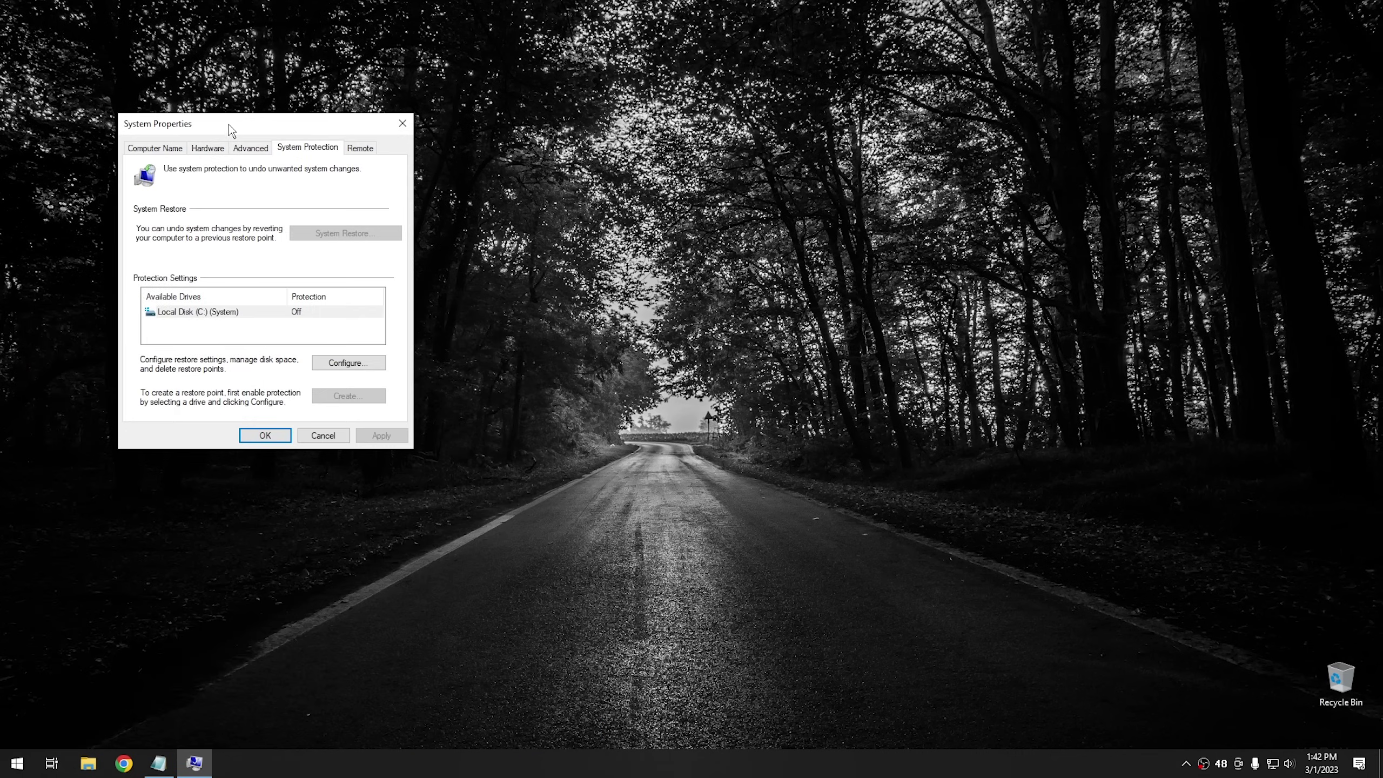
pyautogui.moveTo(229, 128); pyautogui.dragTo(272, 118)
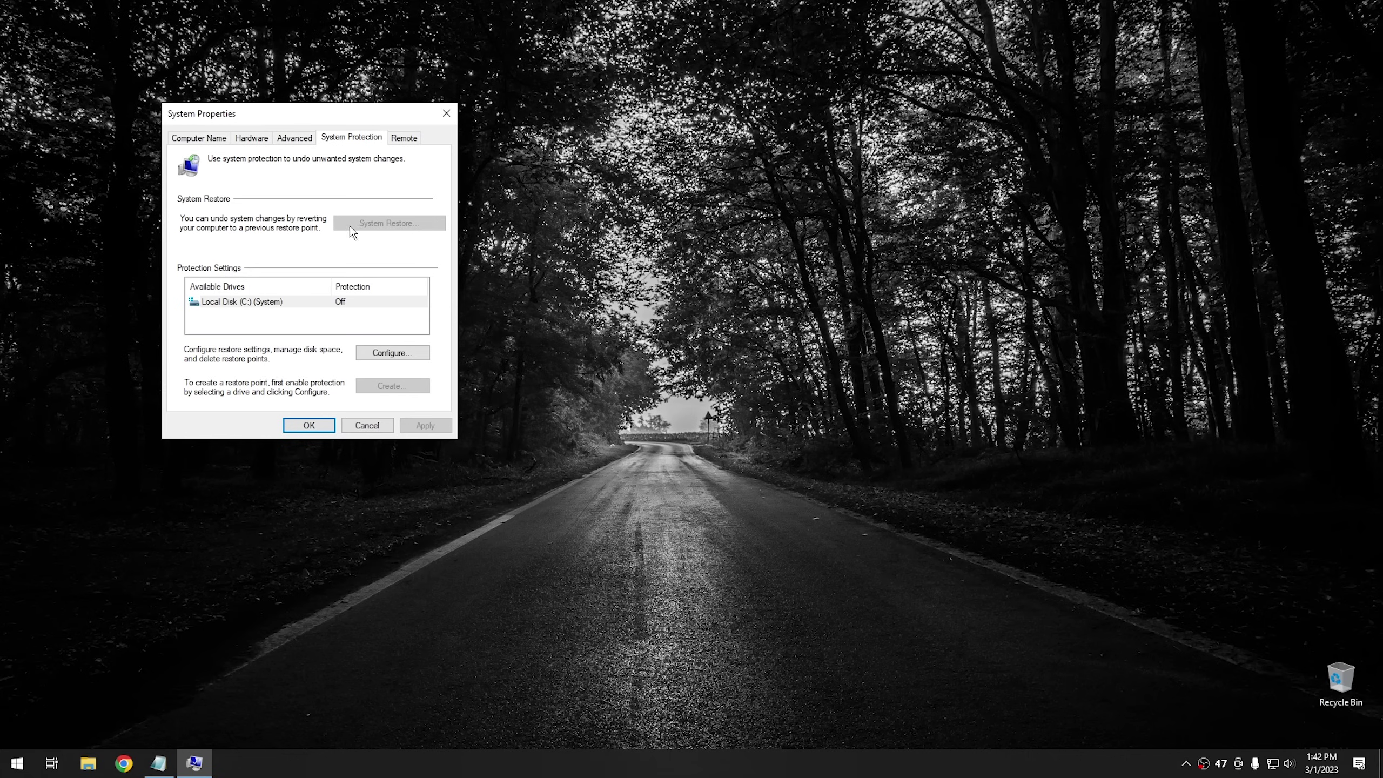
pyautogui.click(267, 302)
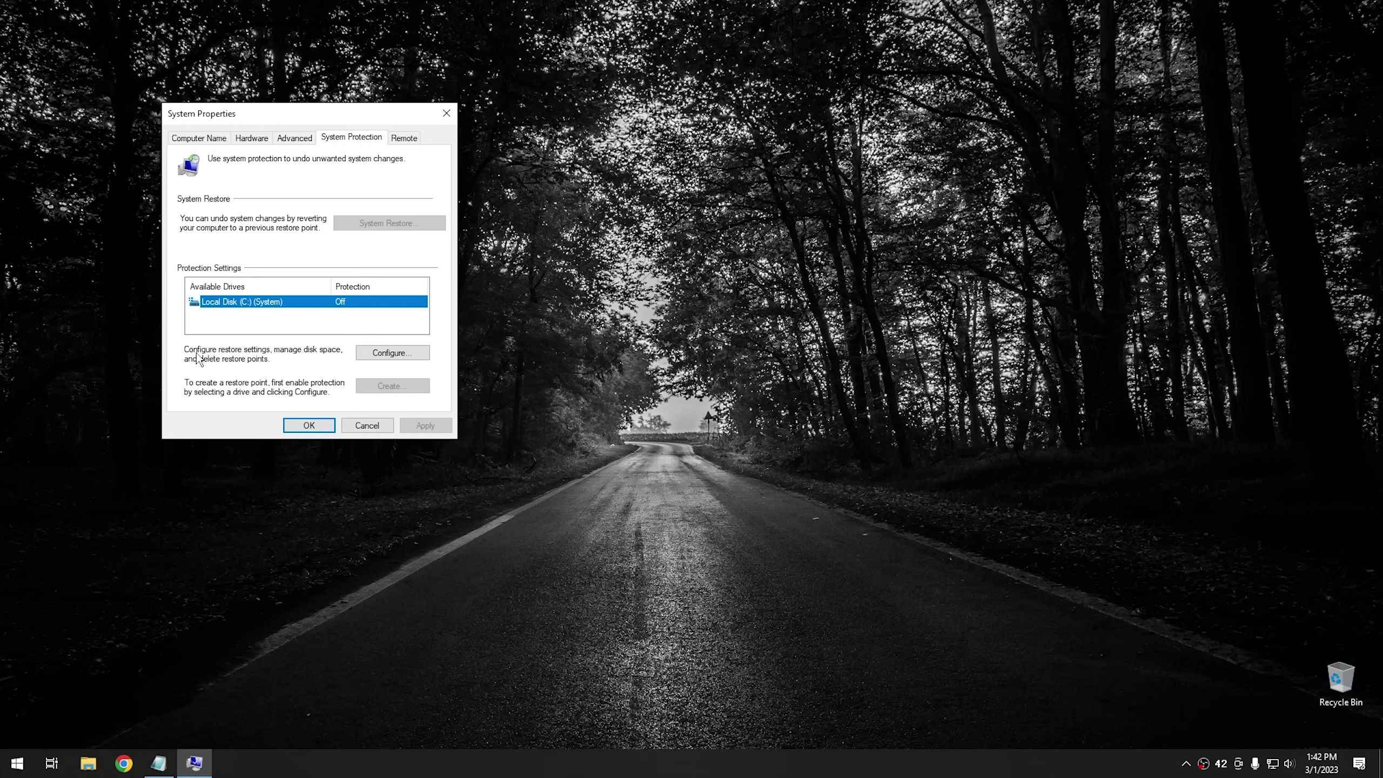
# Turn on system protection for Local Disk (C:) with Max Usage set to 5%
pyautogui.click(387, 353)
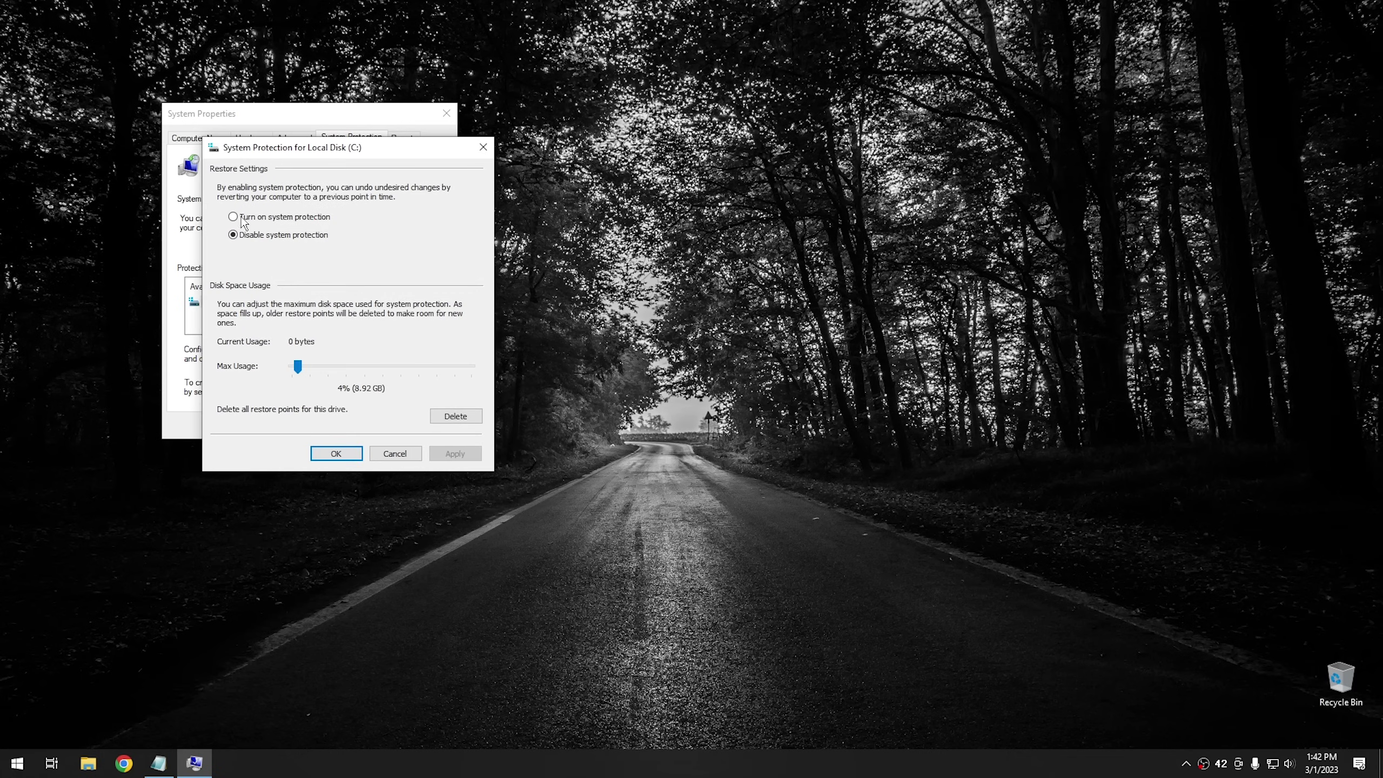
pyautogui.click(242, 218)
pyautogui.moveTo(299, 369)
pyautogui.mouseDown()
pyautogui.moveTo(392, 361)
pyautogui.moveTo(294, 363)
pyautogui.moveTo(313, 362)
pyautogui.mouseUp()
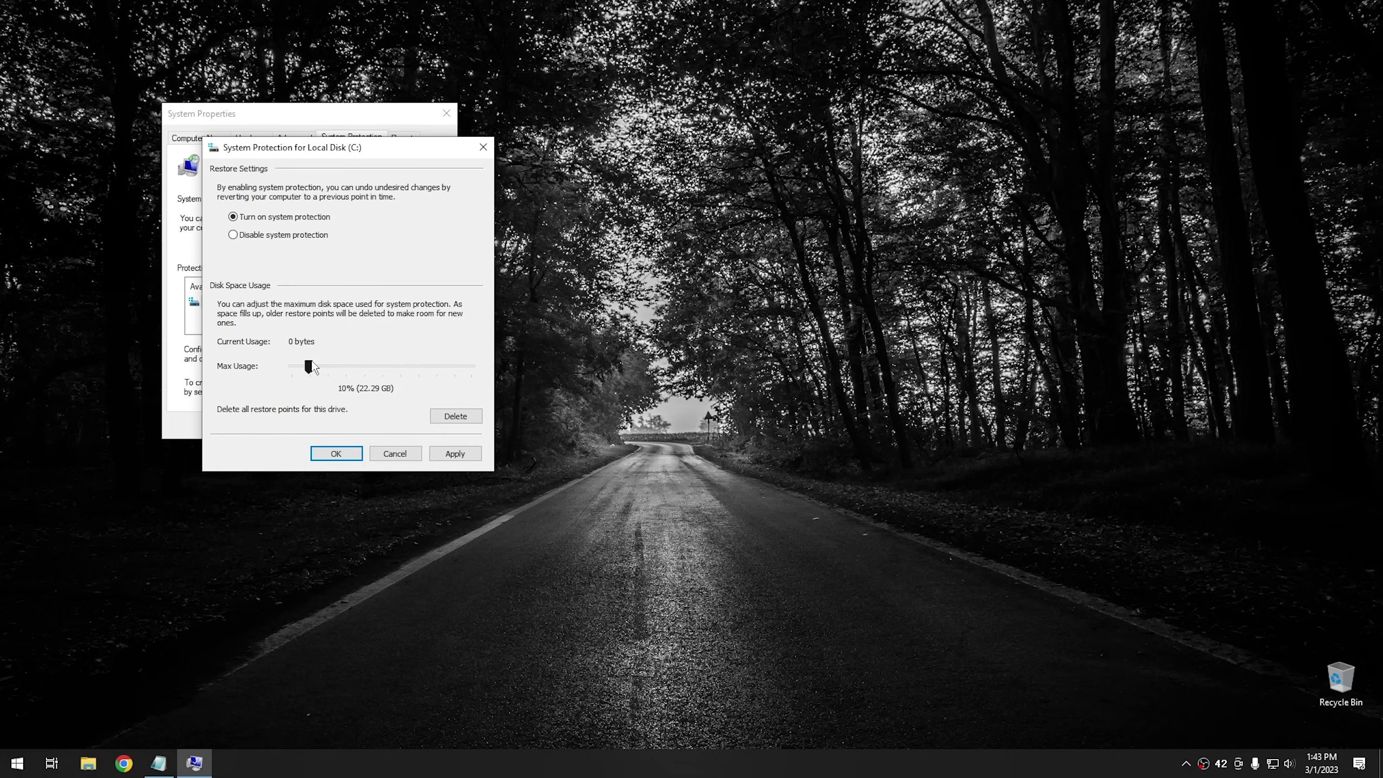
pyautogui.moveTo(309, 367); pyautogui.dragTo(301, 371)
pyautogui.click(451, 456)
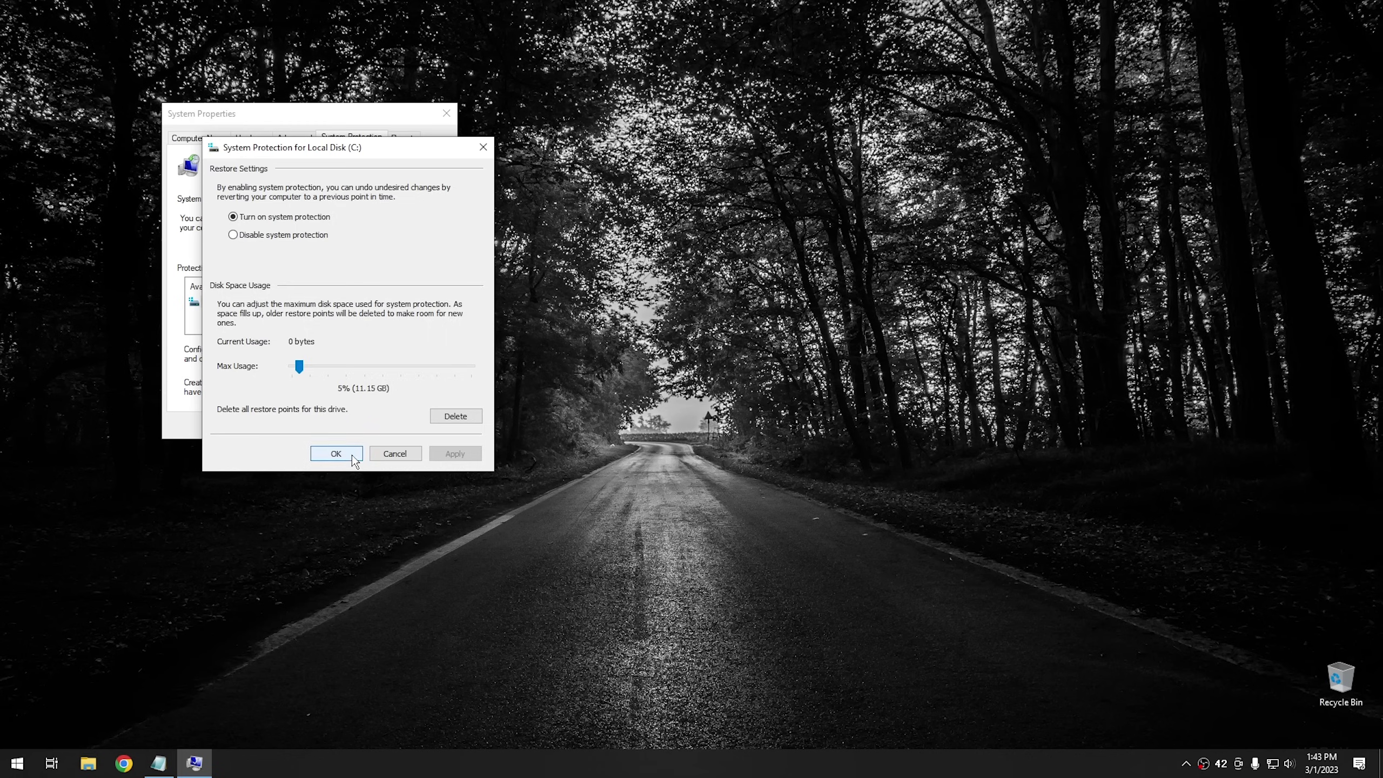
pyautogui.click(335, 453)
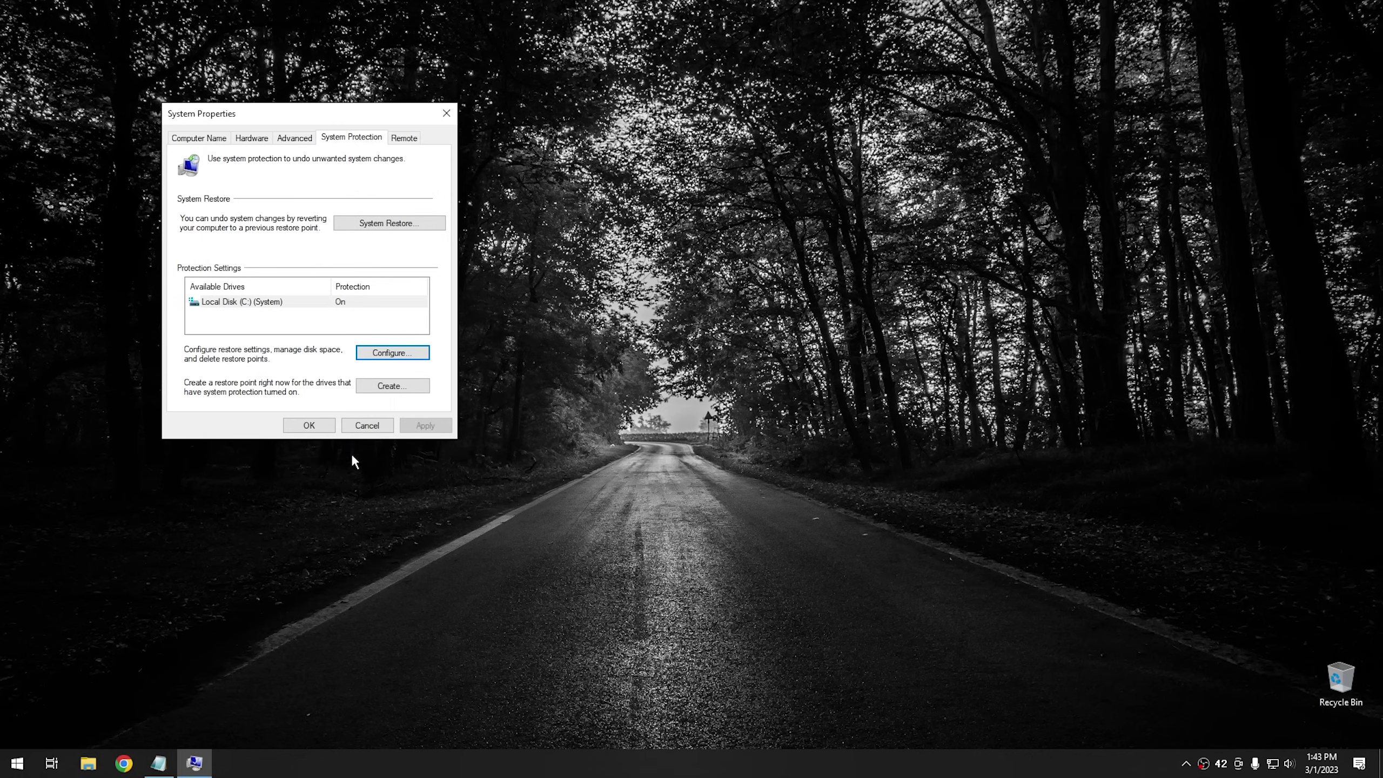
# Cancel the restore point creation and close System Properties with OK
pyautogui.click(379, 388)
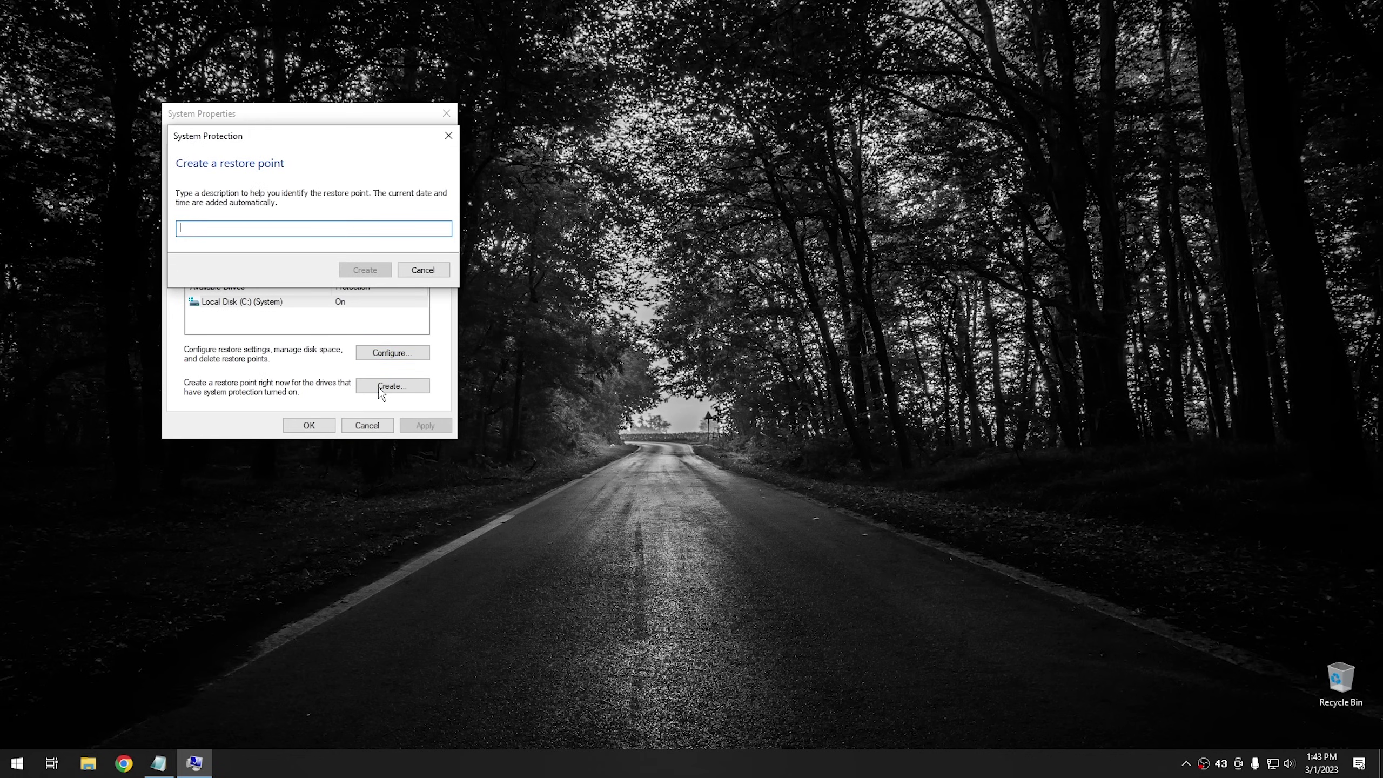
pyautogui.click(423, 269)
pyautogui.click(308, 425)
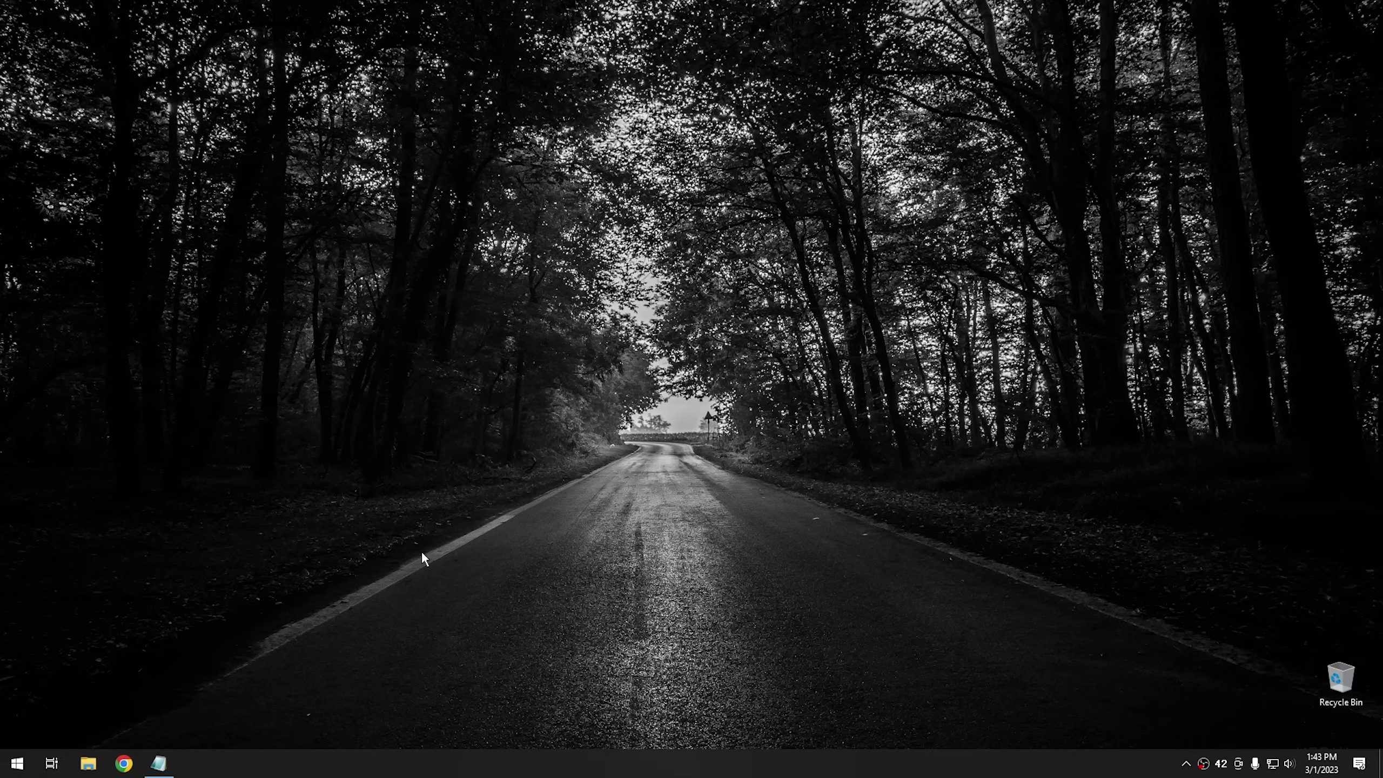
# Browse in File Explorer to C:\Windows\System32\config\RegBack and see it is empty
pyautogui.click(88, 763)
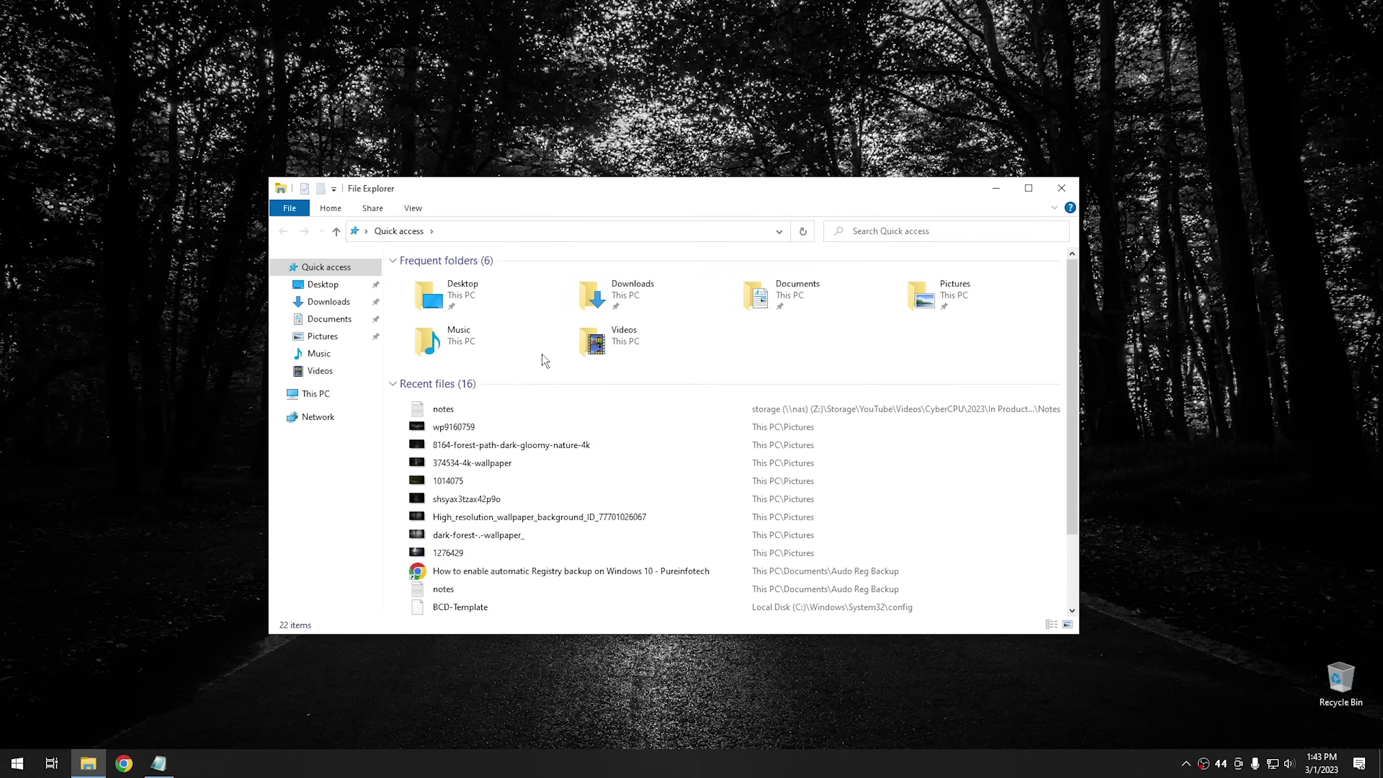
pyautogui.click(325, 393)
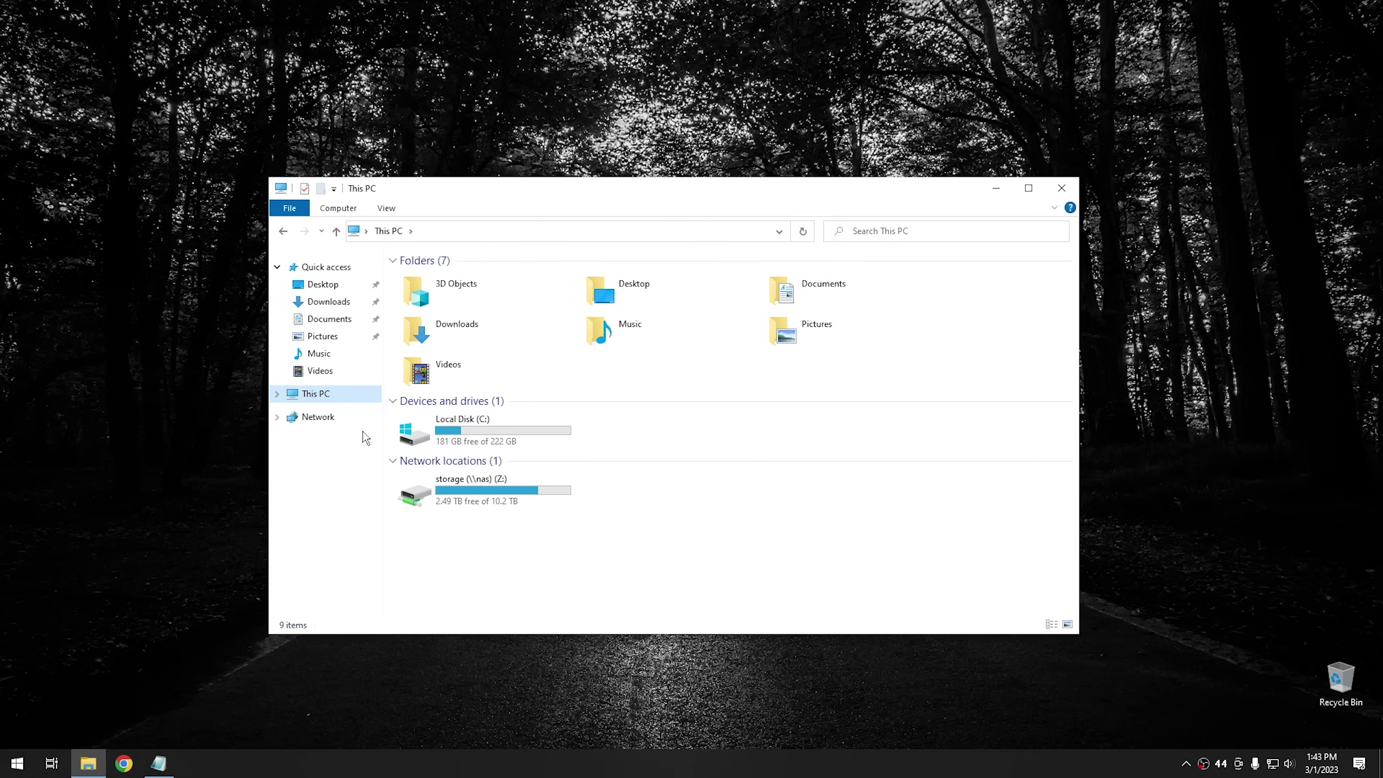
pyautogui.doubleClick(414, 424)
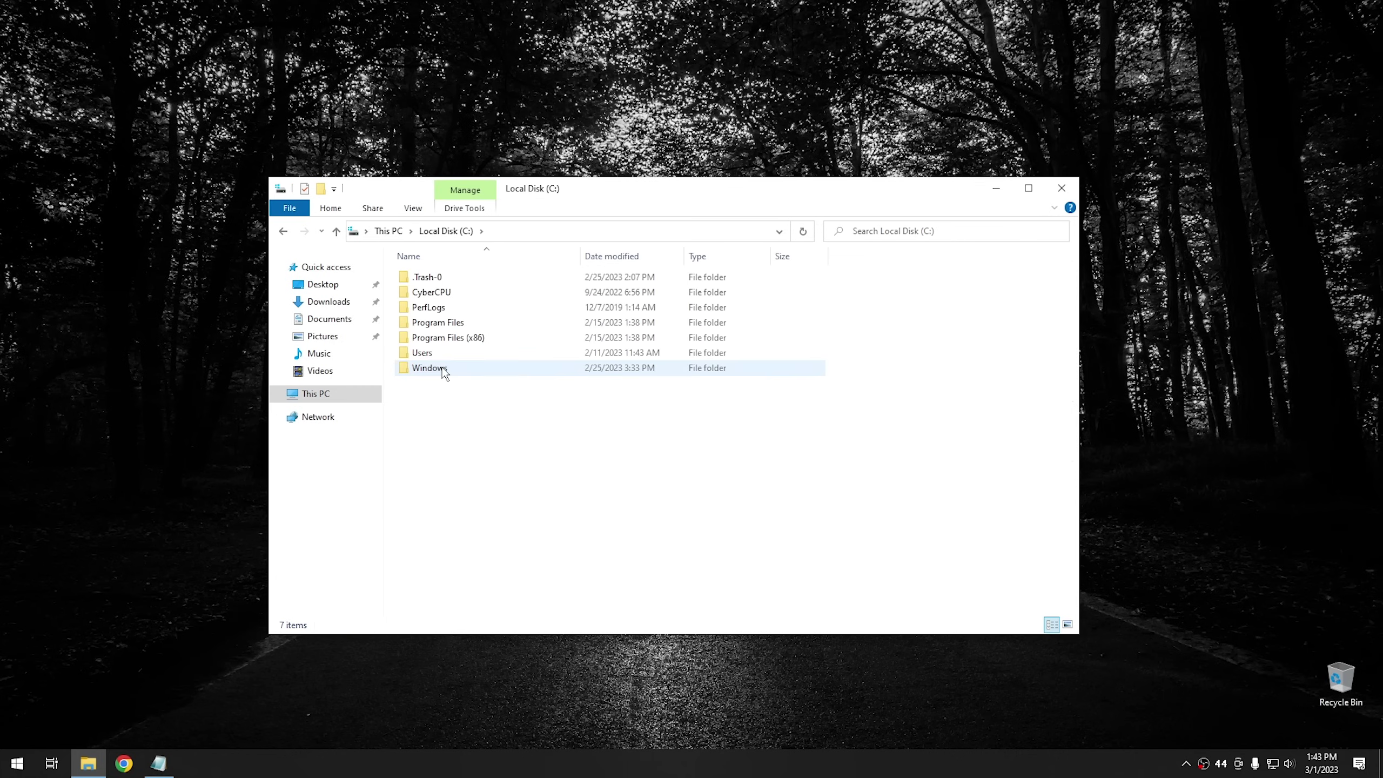
pyautogui.doubleClick(442, 370)
pyautogui.scroll(-9, 500, 416)
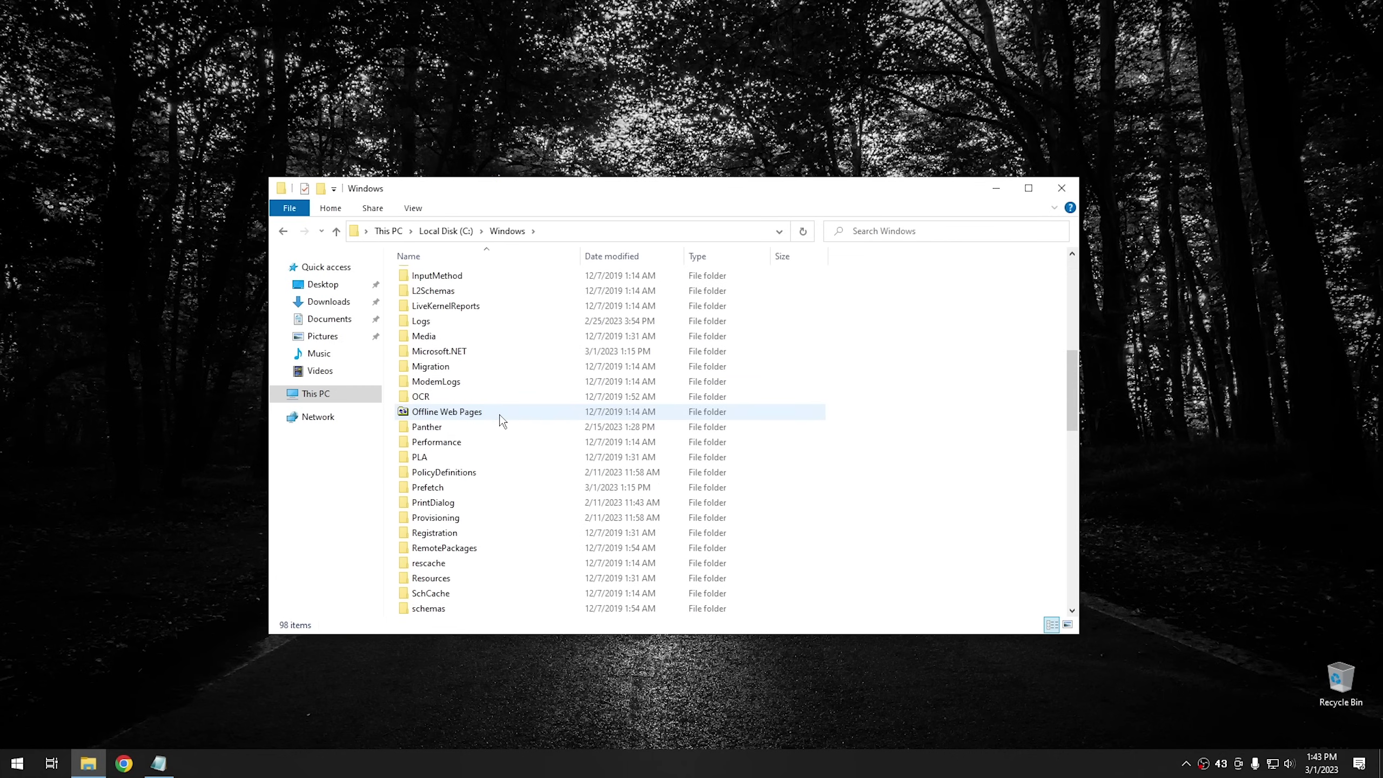
pyautogui.scroll(-6, 500, 417)
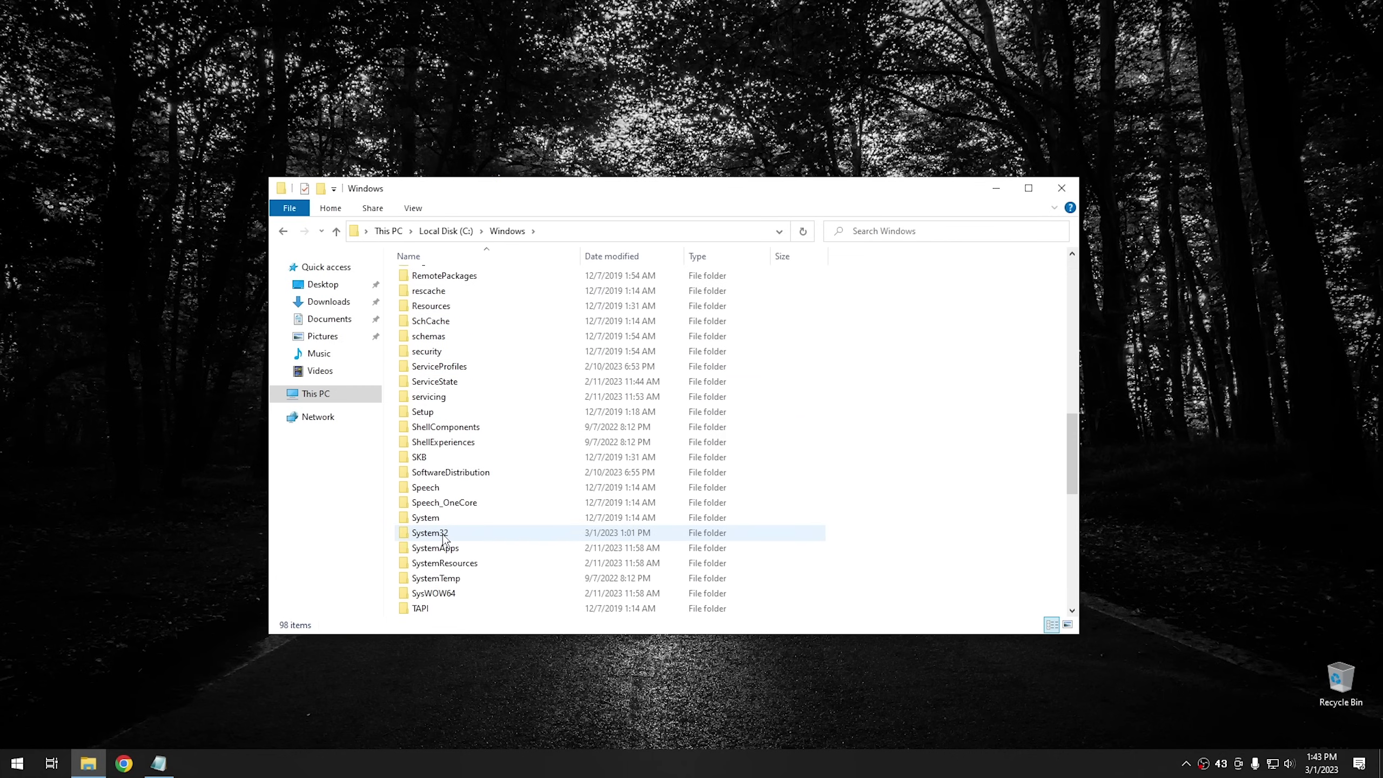
pyautogui.doubleClick(430, 533)
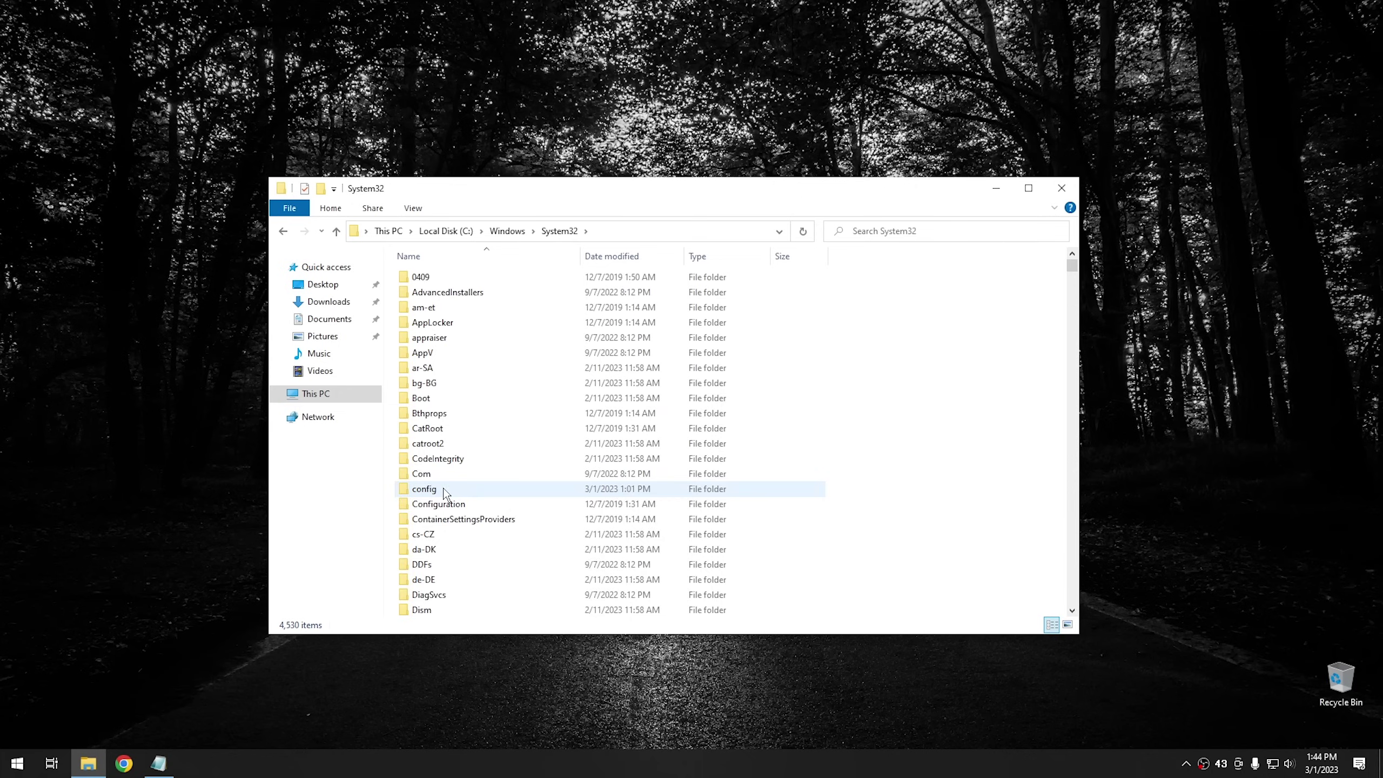
pyautogui.doubleClick(444, 490)
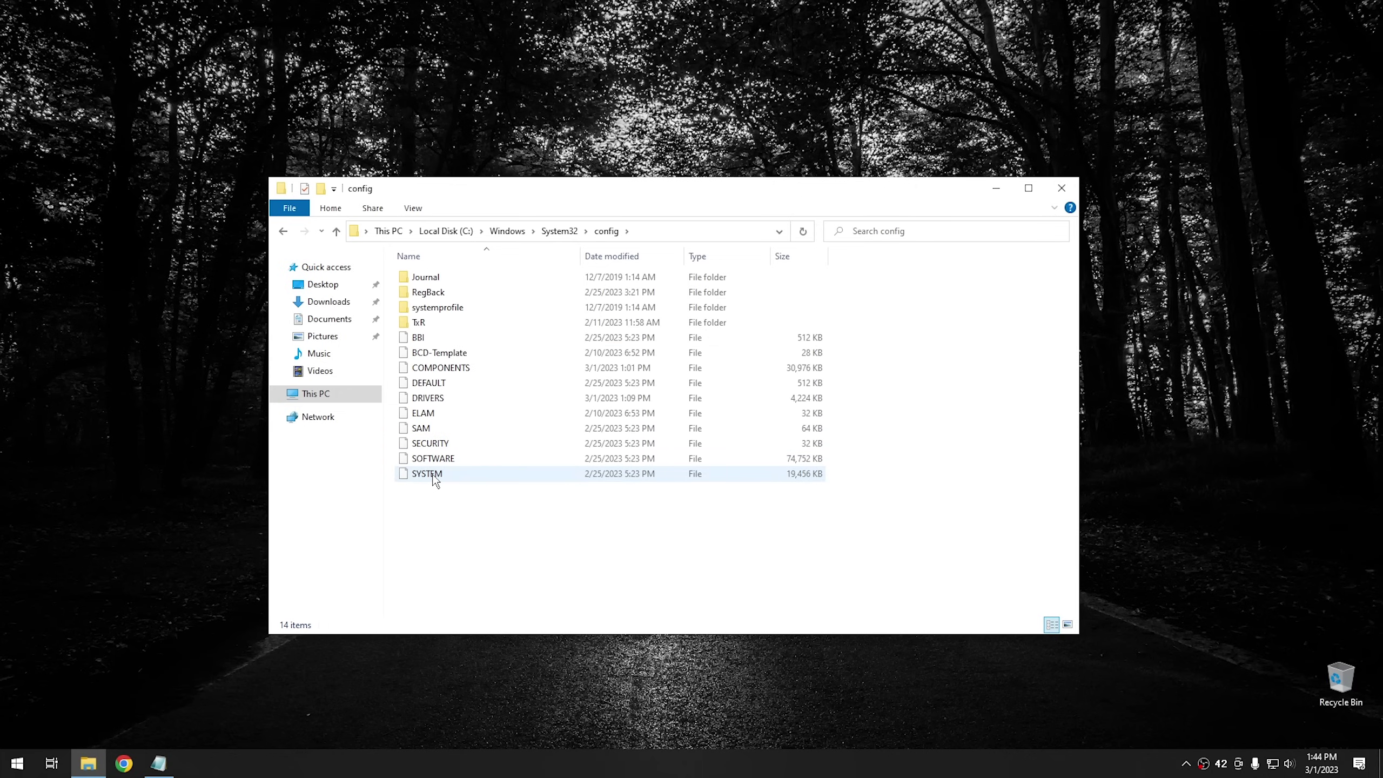
pyautogui.doubleClick(428, 293)
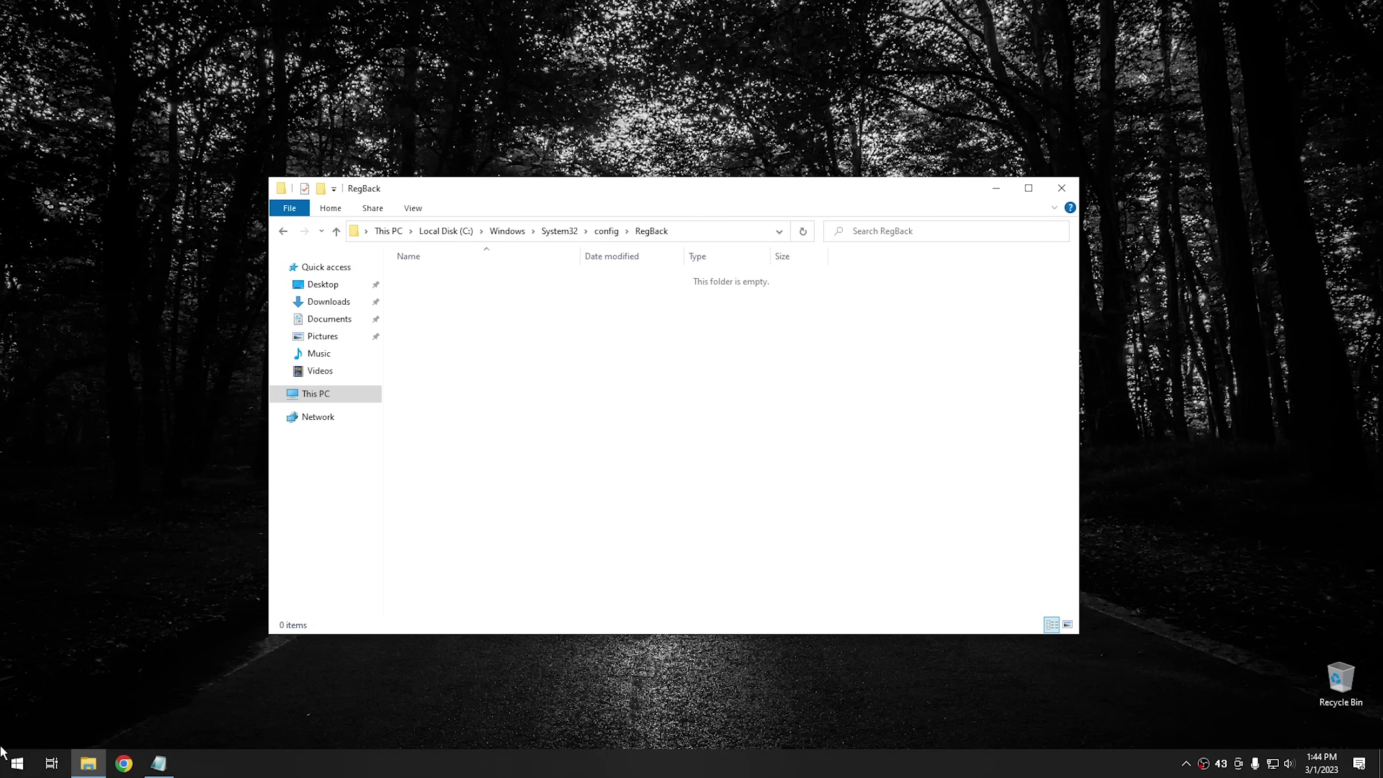
# Launch regedit from Start search, approve the UAC prompt, and reposition its window
pyautogui.click(4, 770)
pyautogui.write('regedit')
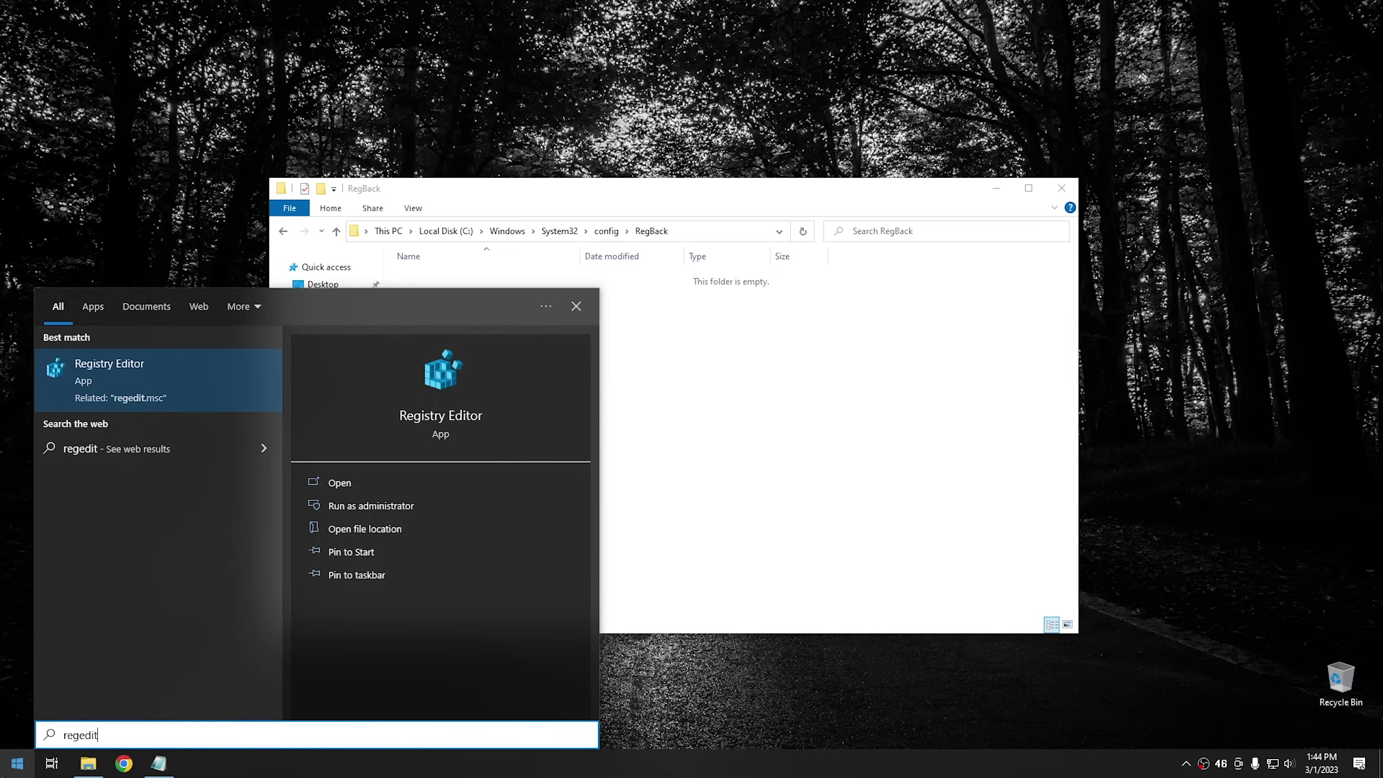
pyautogui.press('Return')
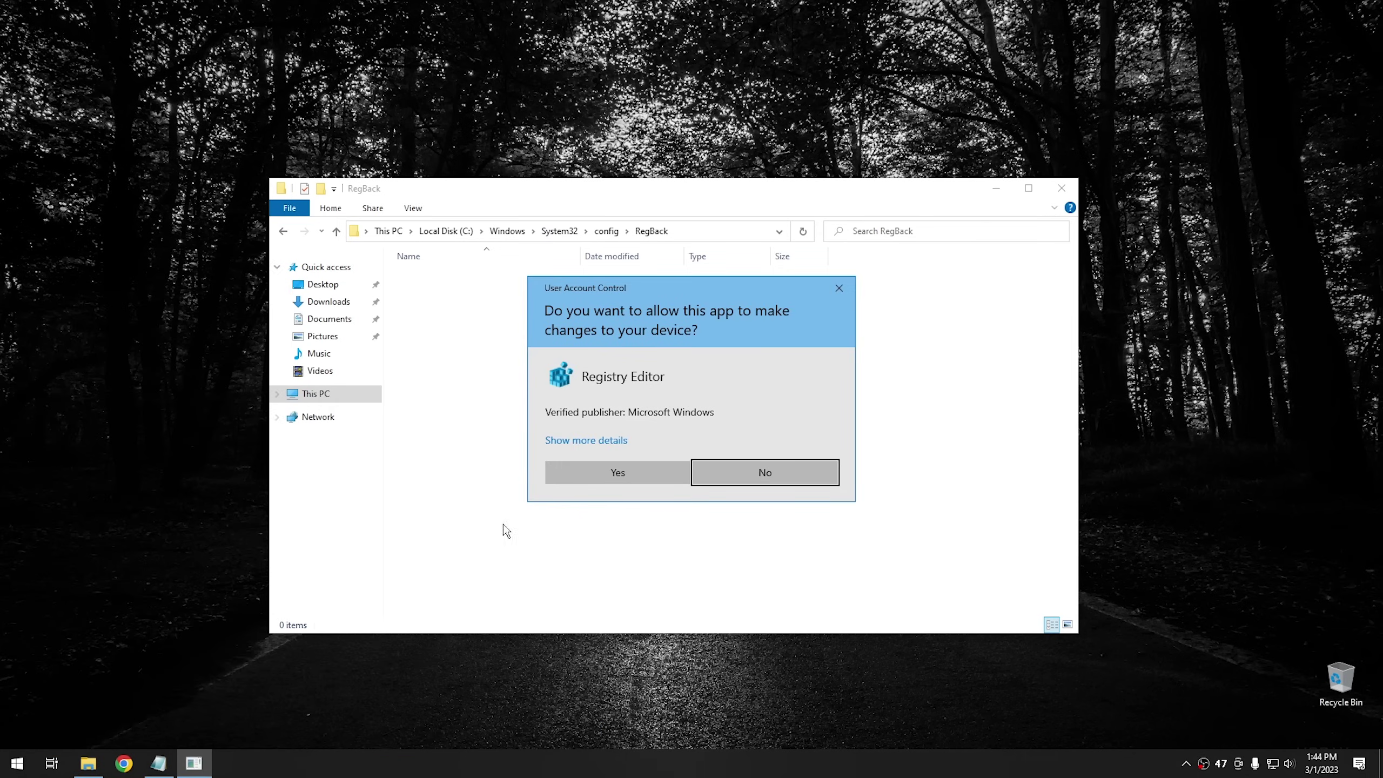
pyautogui.click(606, 475)
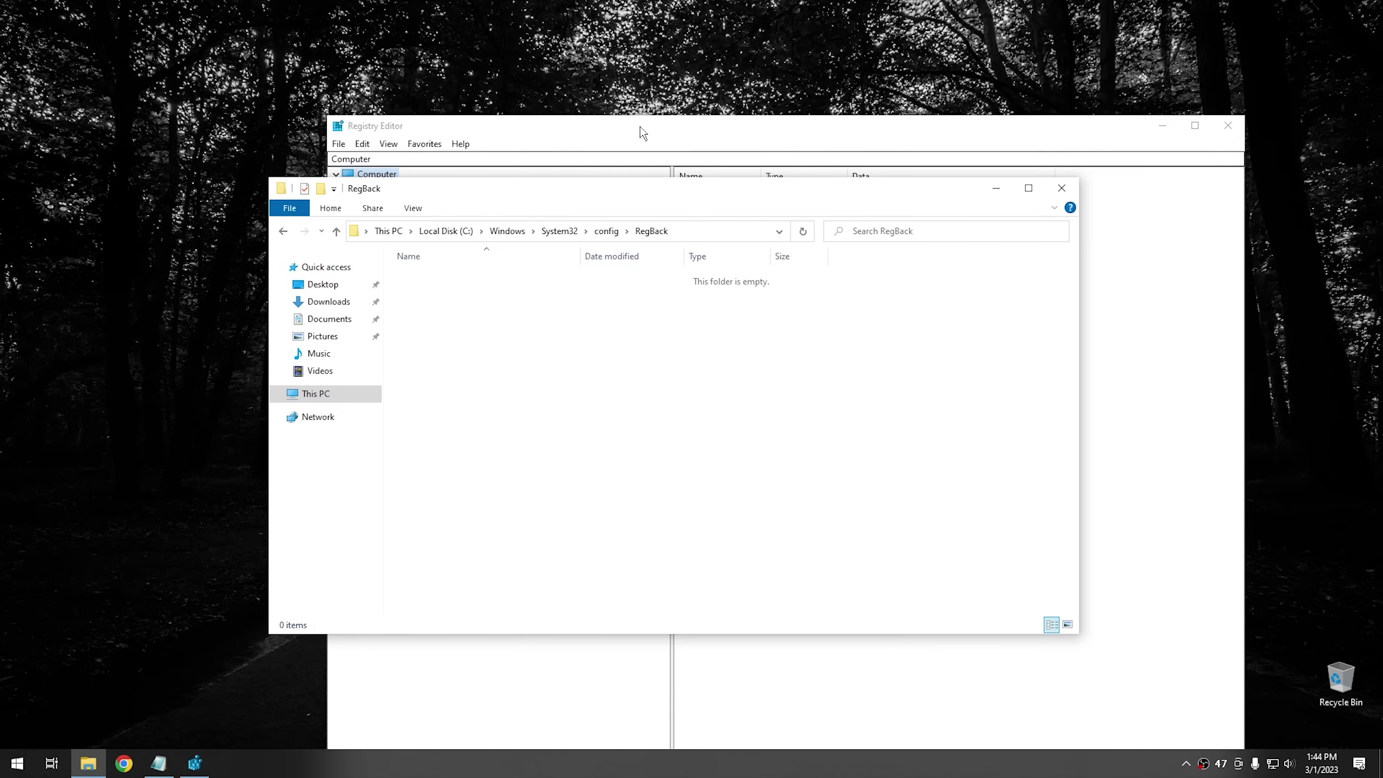
pyautogui.moveTo(641, 131); pyautogui.dragTo(538, 108)
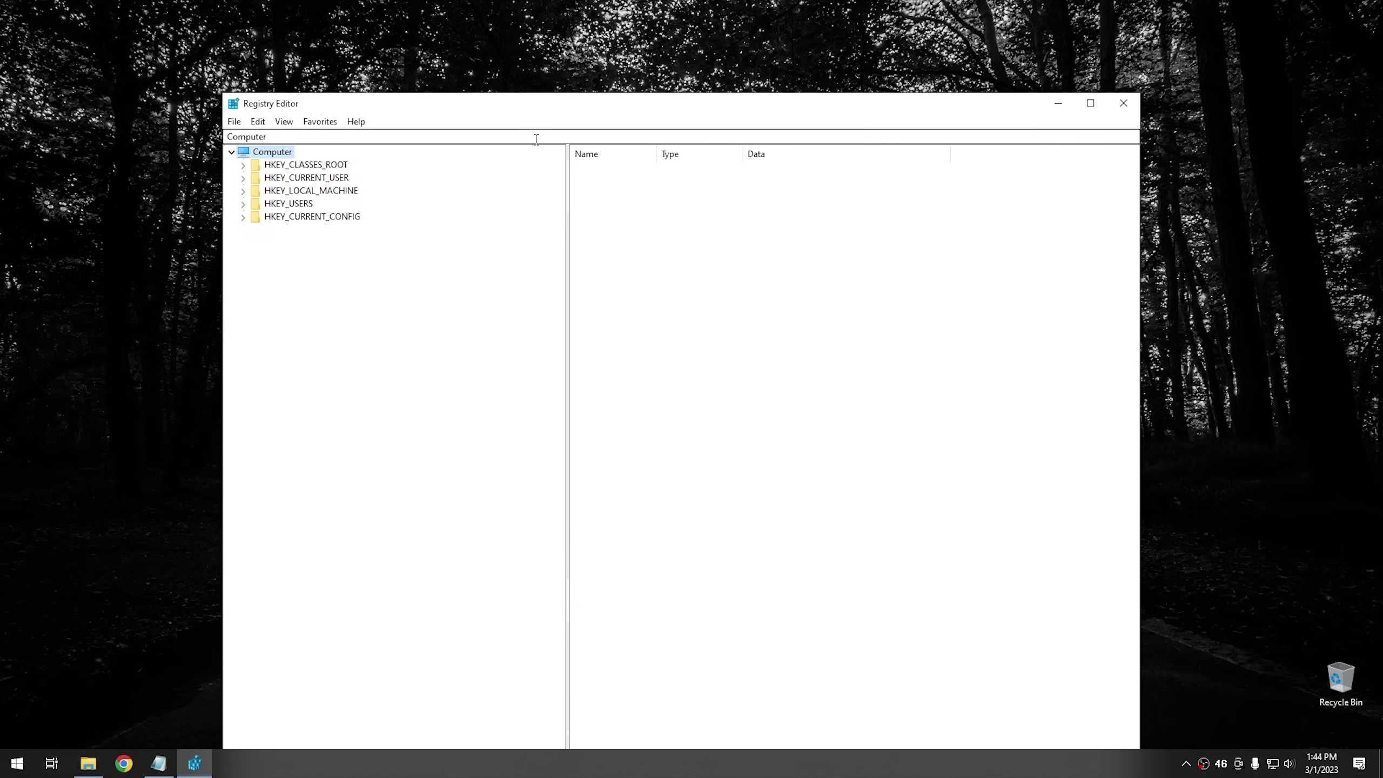
# Expand HKEY_LOCAL_MACHINE\SYSTEM\CurrentControlSet\Control\Session Manager and open Configuration Manager
pyautogui.doubleClick(341, 191)
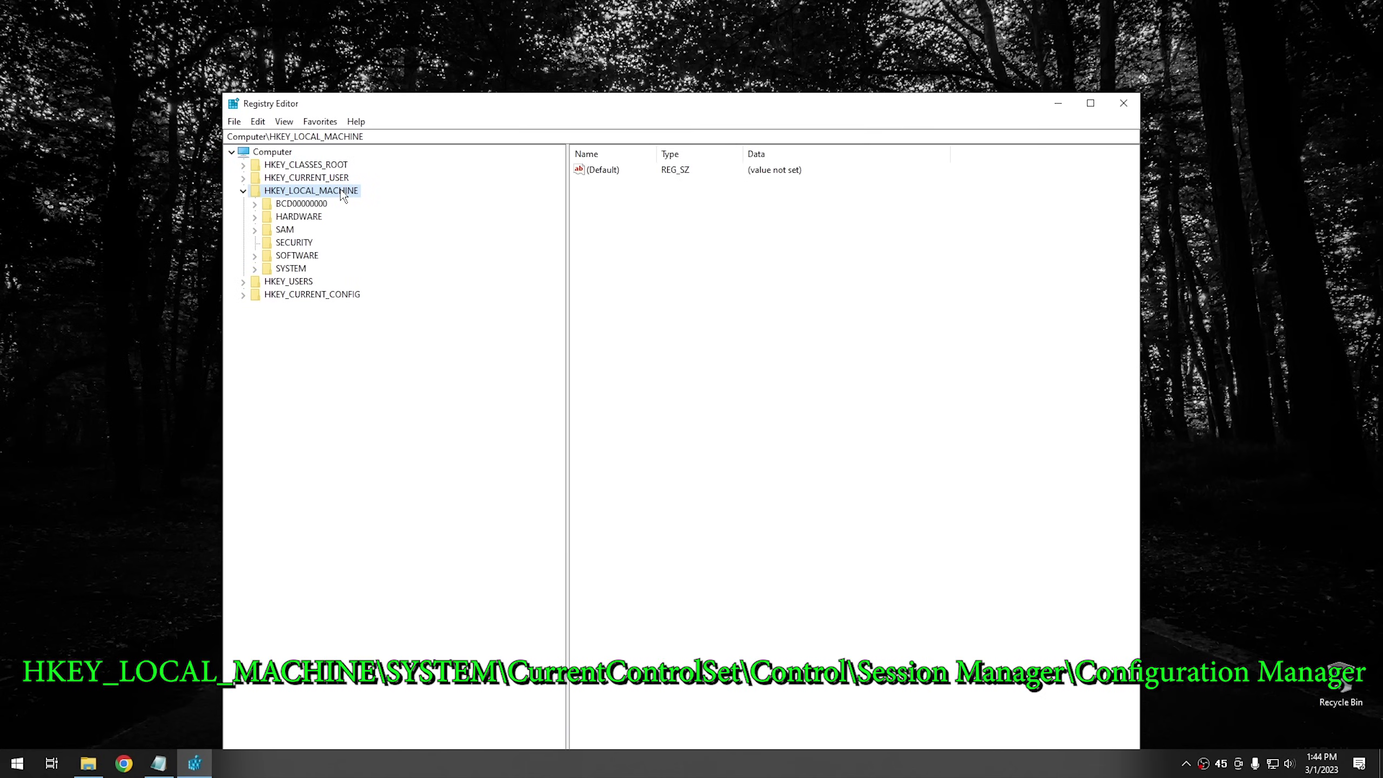
pyautogui.doubleClick(301, 269)
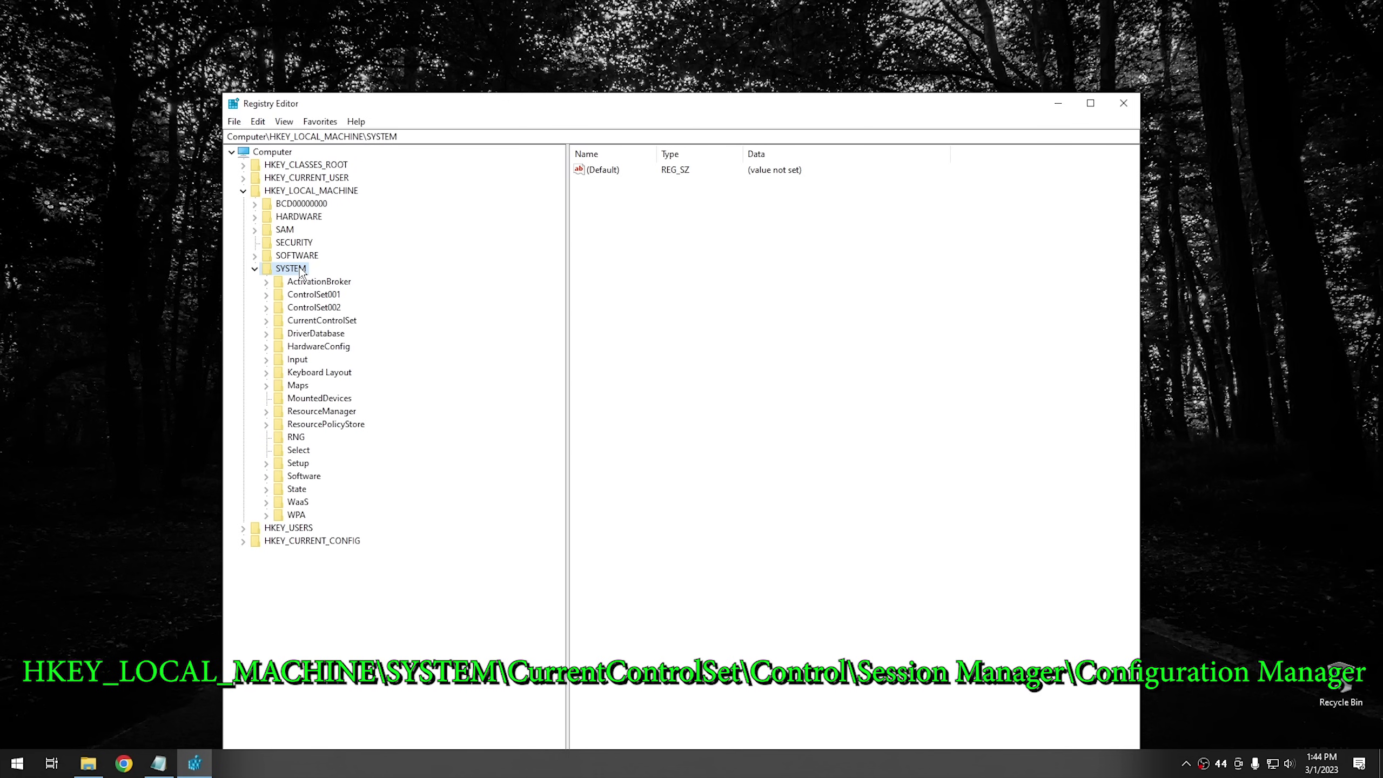
pyautogui.doubleClick(323, 324)
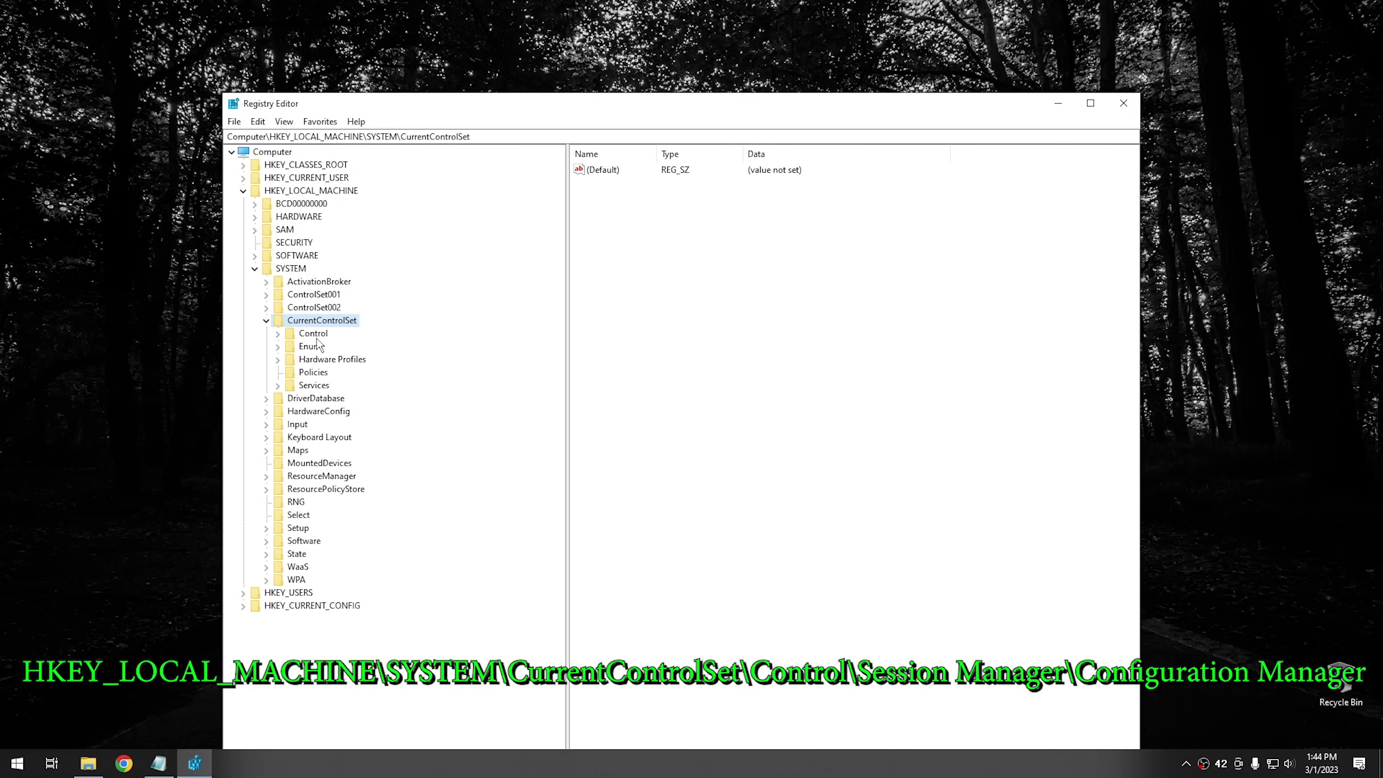
pyautogui.doubleClick(318, 335)
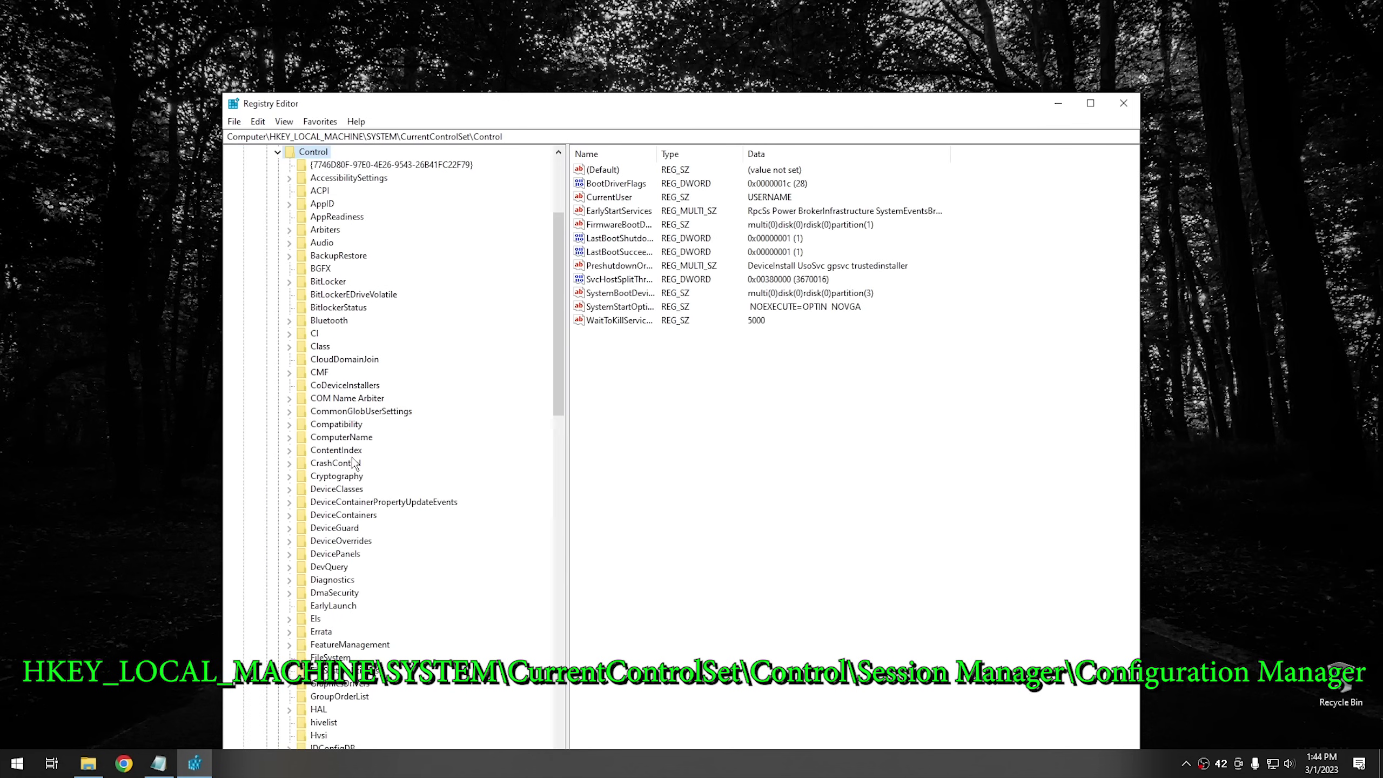
pyautogui.scroll(-8, 354, 463)
pyautogui.scroll(-14, 360, 499)
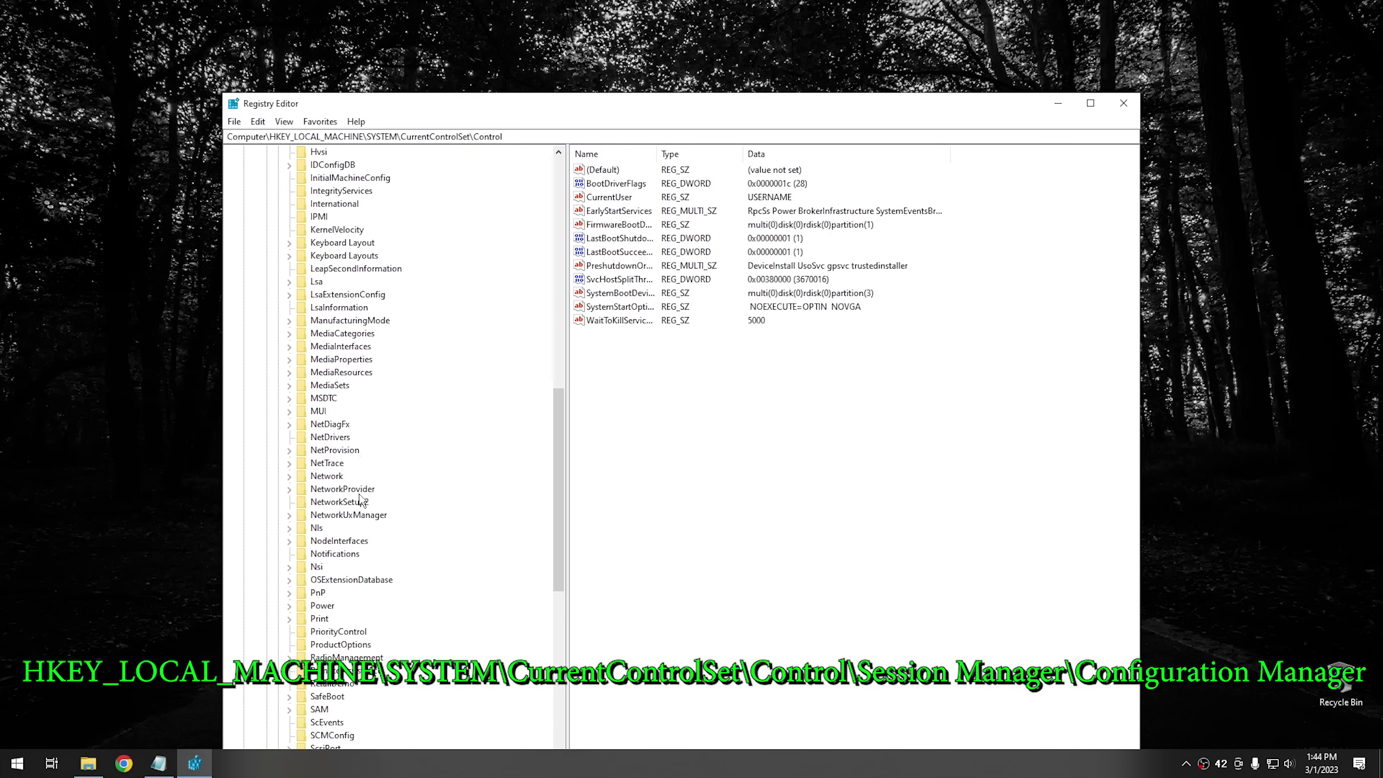
pyautogui.scroll(-1, 361, 499)
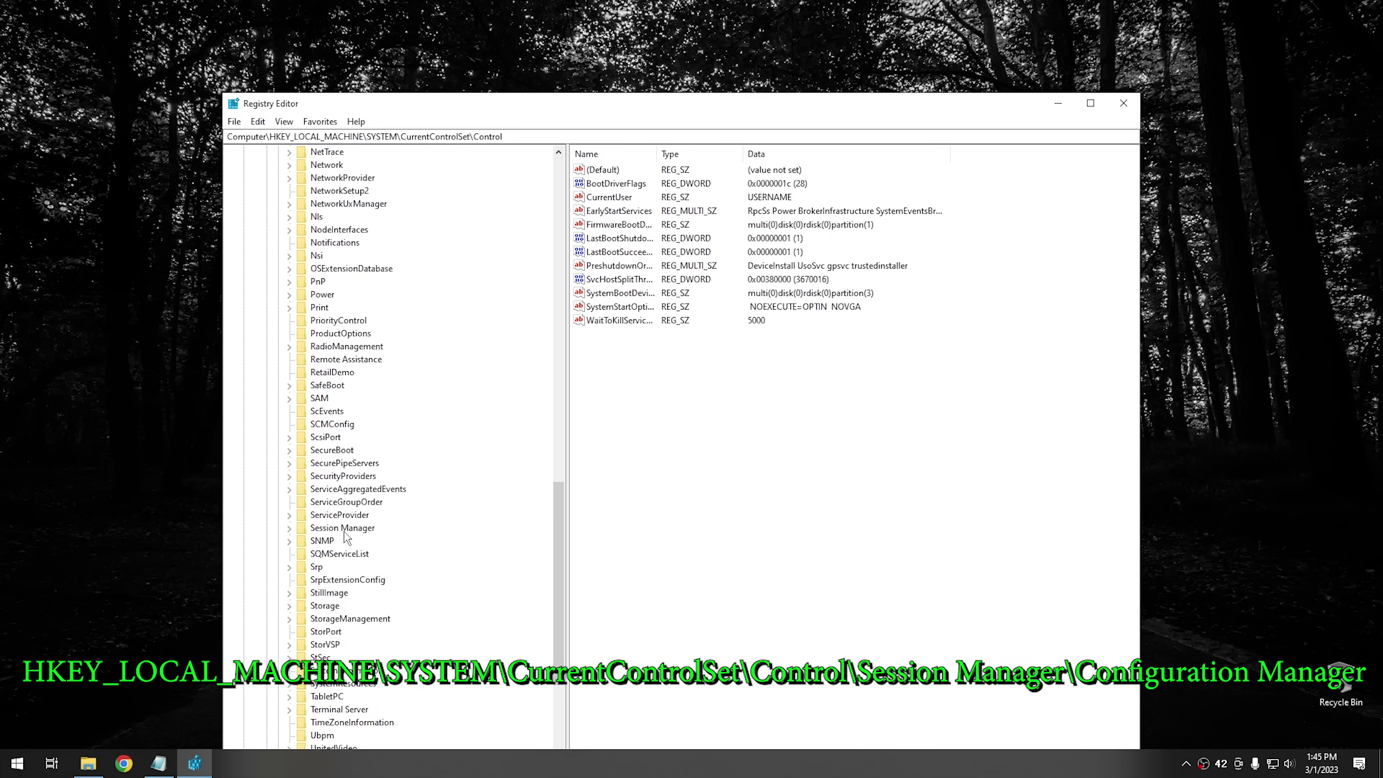
pyautogui.doubleClick(331, 533)
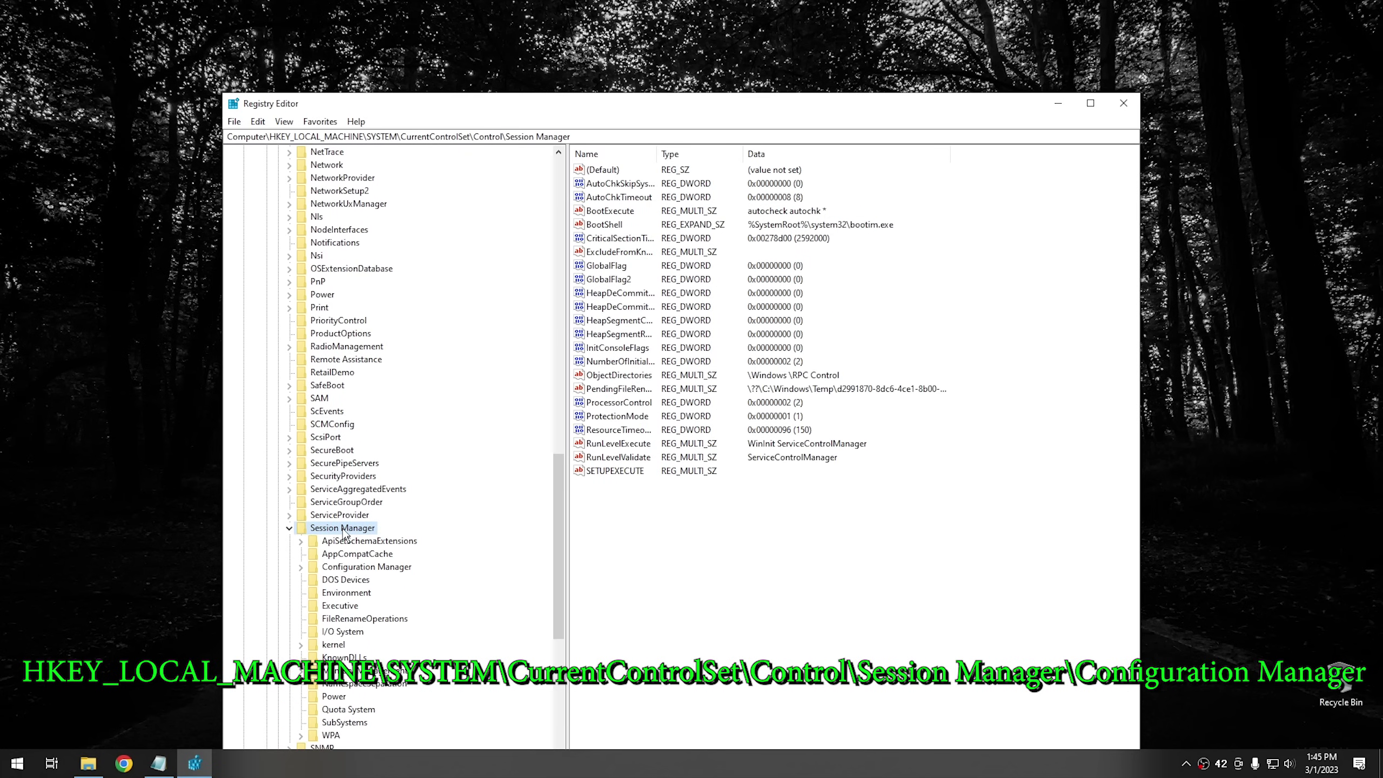
pyautogui.doubleClick(364, 568)
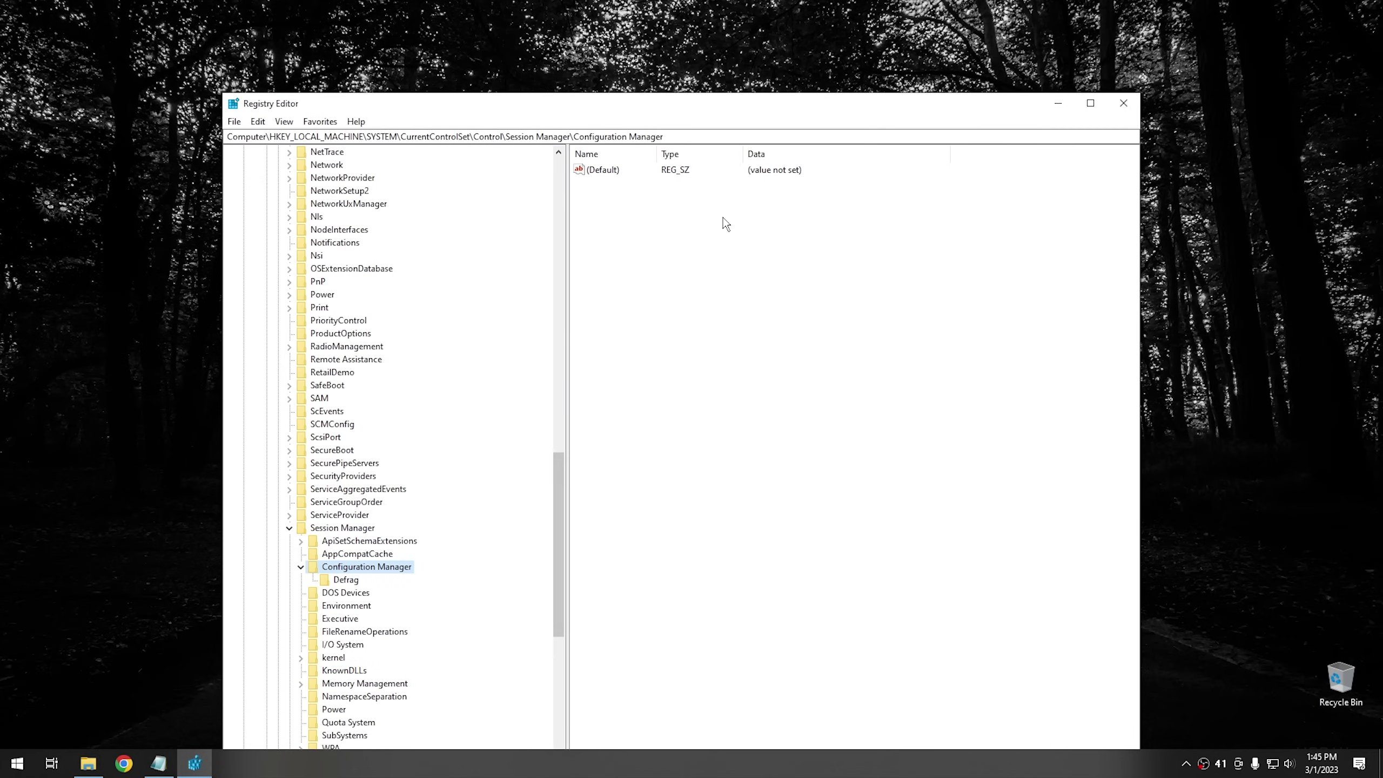
# Create a new DWORD (32-bit) value named EnablePeriodicBackup
pyautogui.rightClick(643, 234)
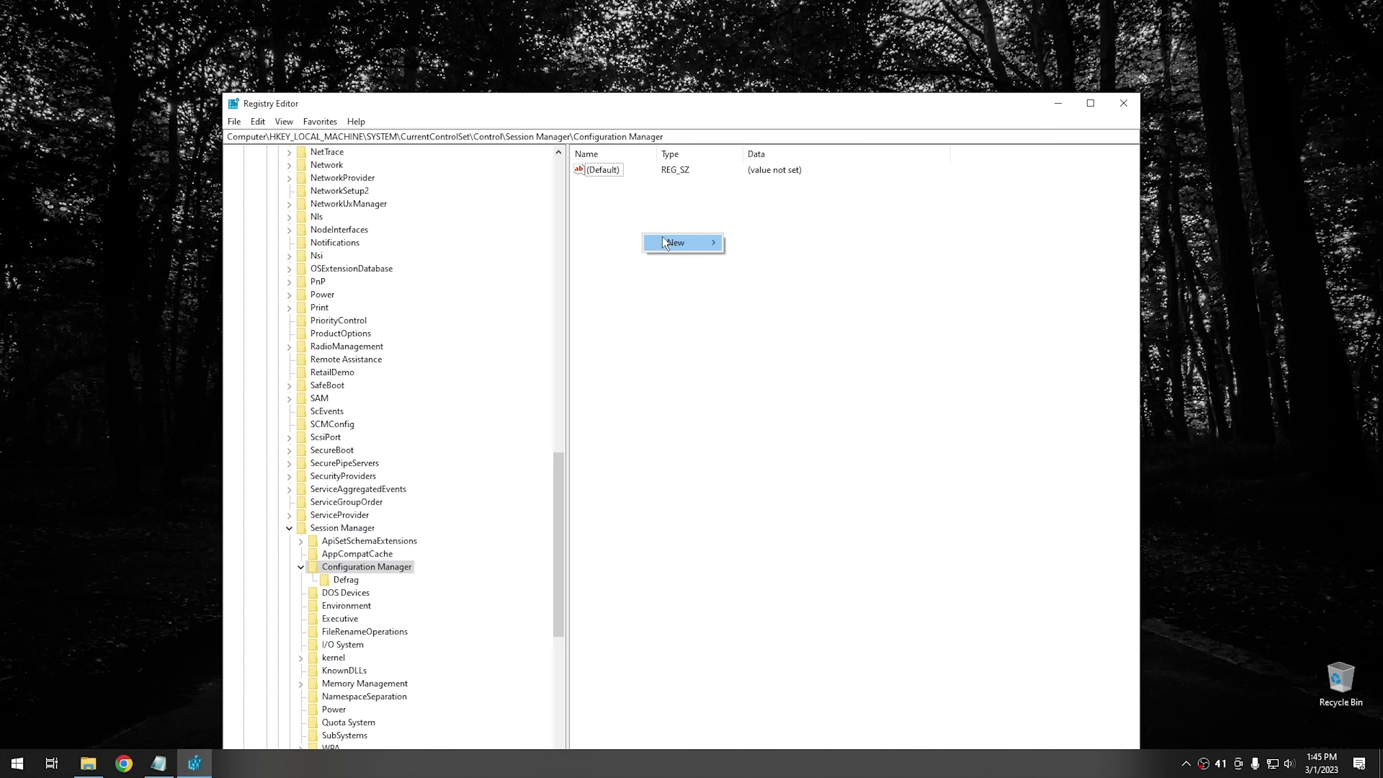
pyautogui.moveTo(662, 237)
pyautogui.click(778, 296)
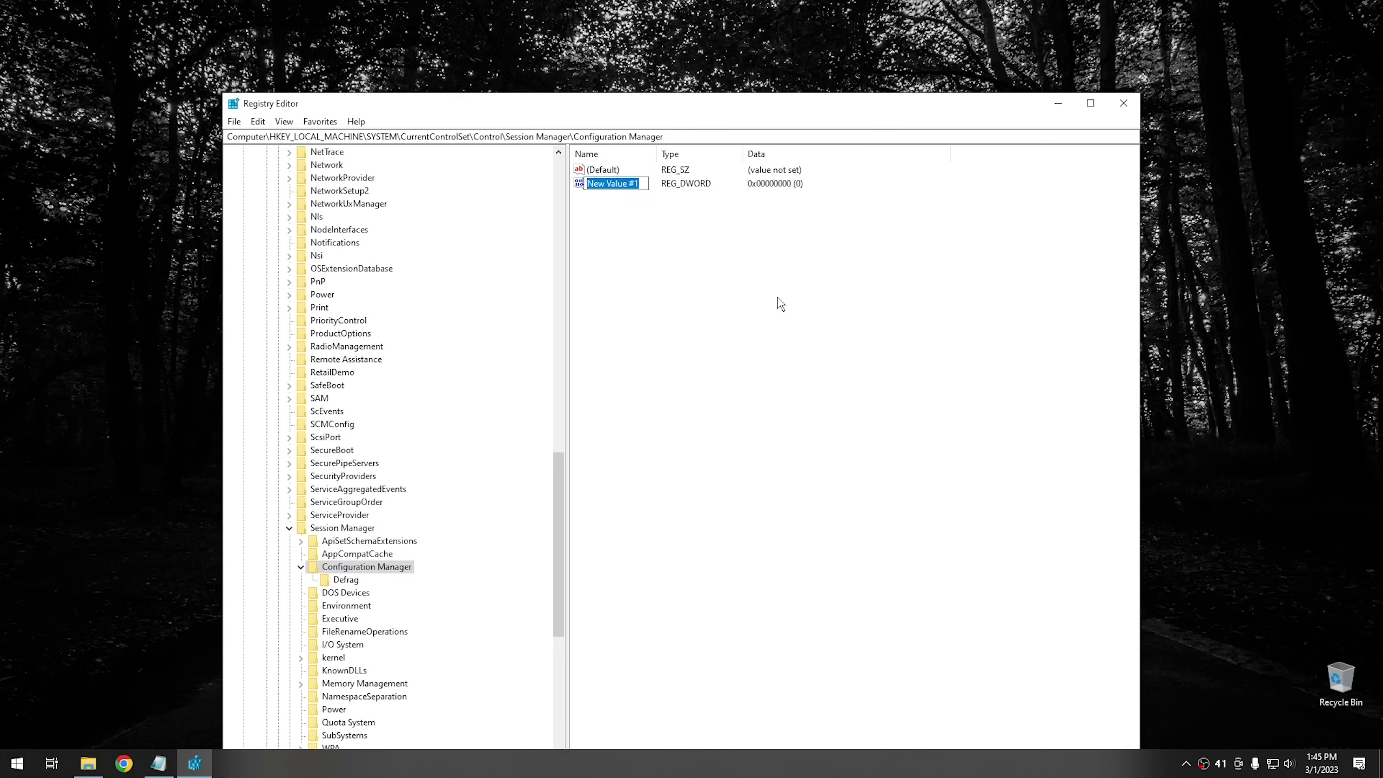
pyautogui.rightClick(618, 185)
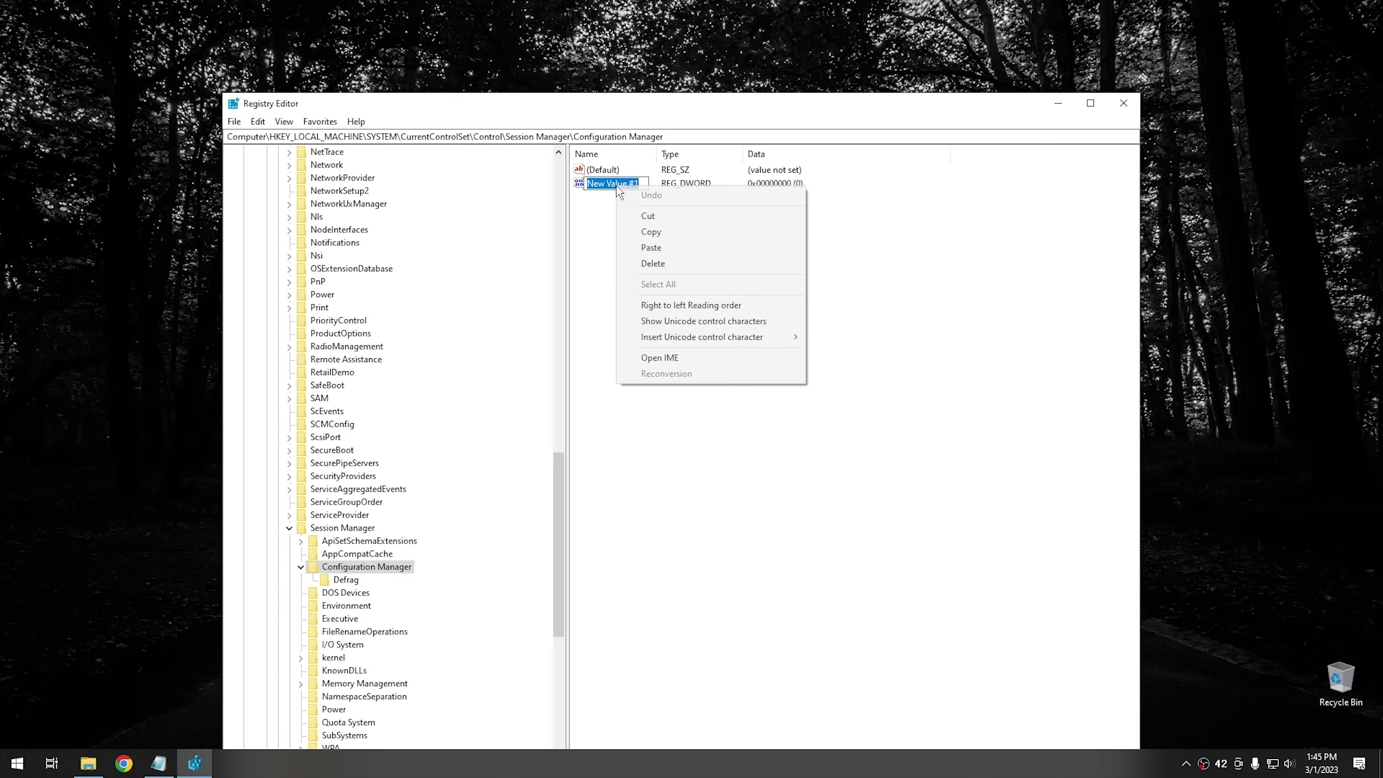
pyautogui.click(648, 248)
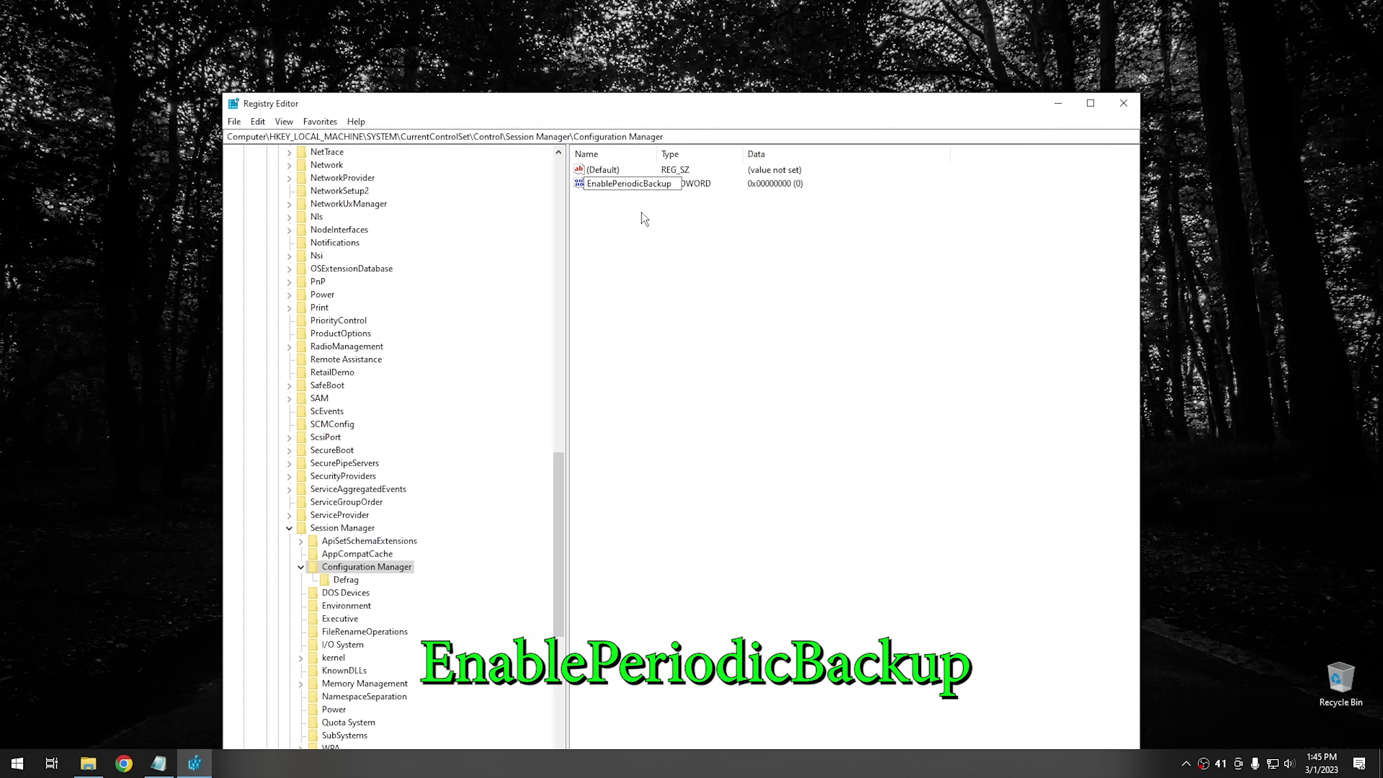
pyautogui.press('Return')
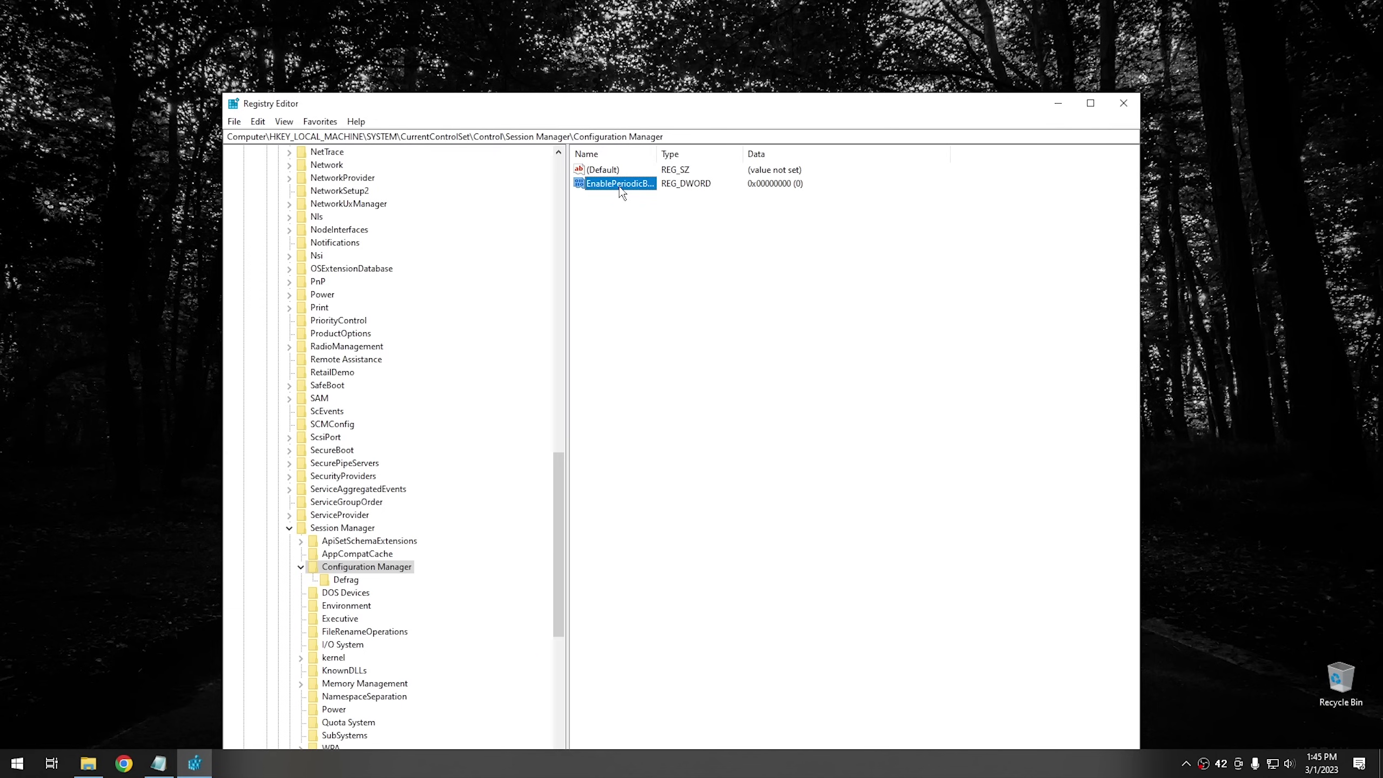
# Set EnablePeriodicBackup's value data to 1
pyautogui.doubleClick(620, 185)
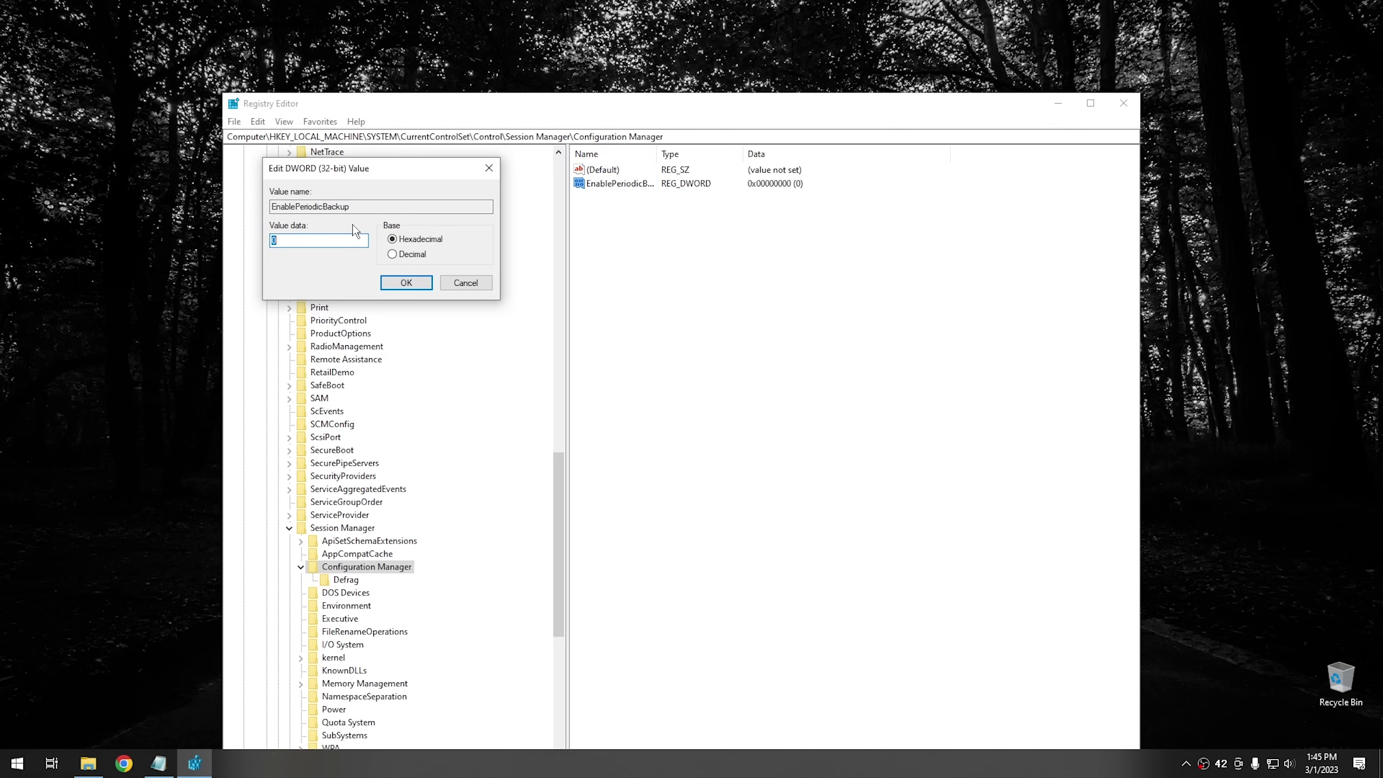
pyautogui.write('1')
pyautogui.click(401, 285)
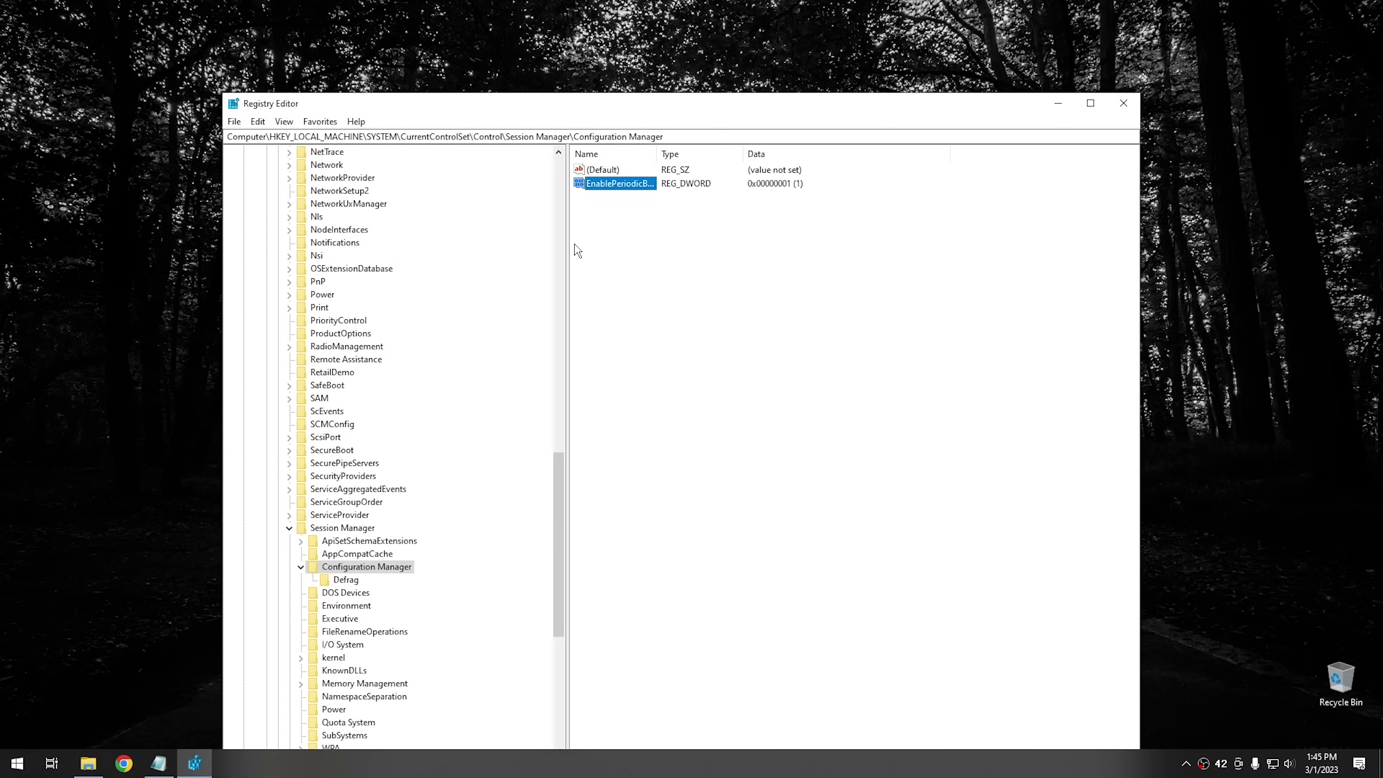
# Create a second DWORD (32-bit) value named BackupCount
pyautogui.rightClick(602, 230)
pyautogui.moveTo(622, 238)
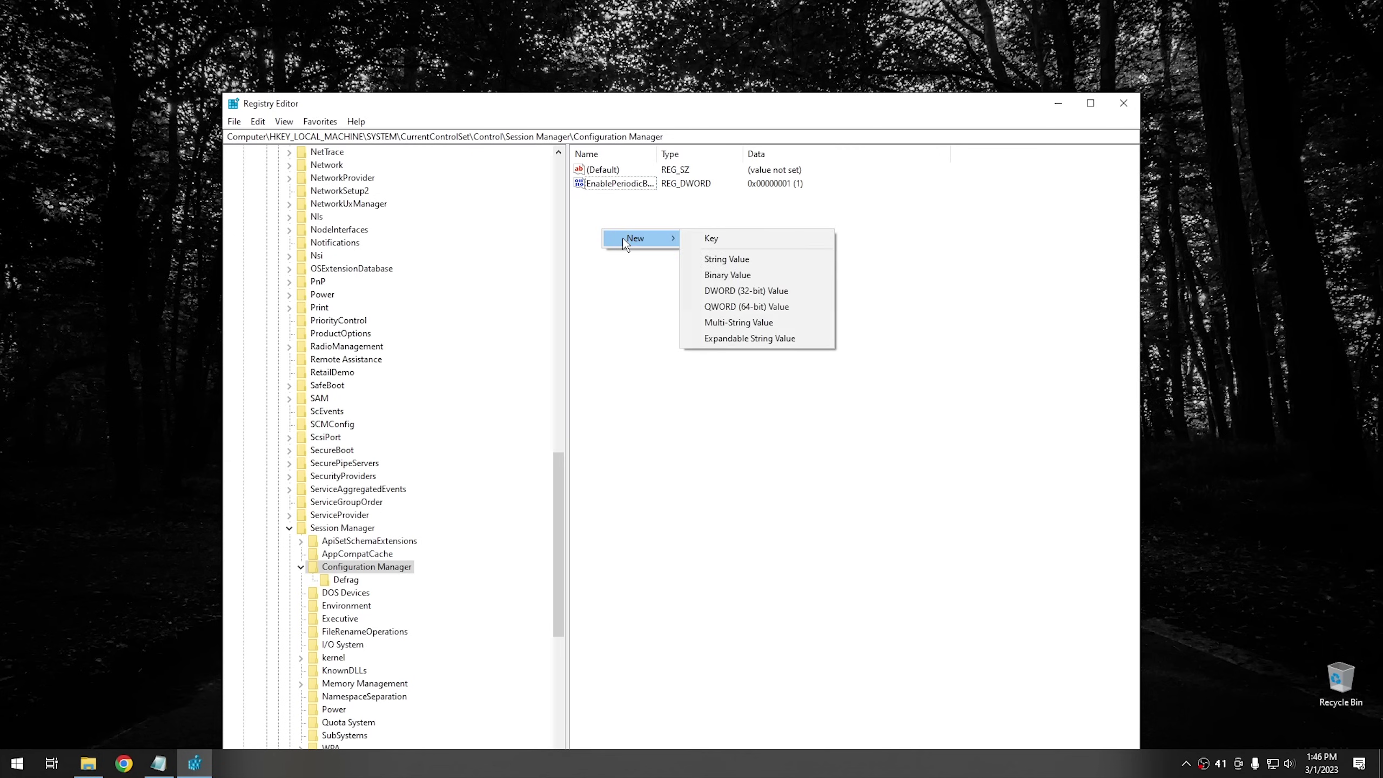
pyautogui.click(728, 291)
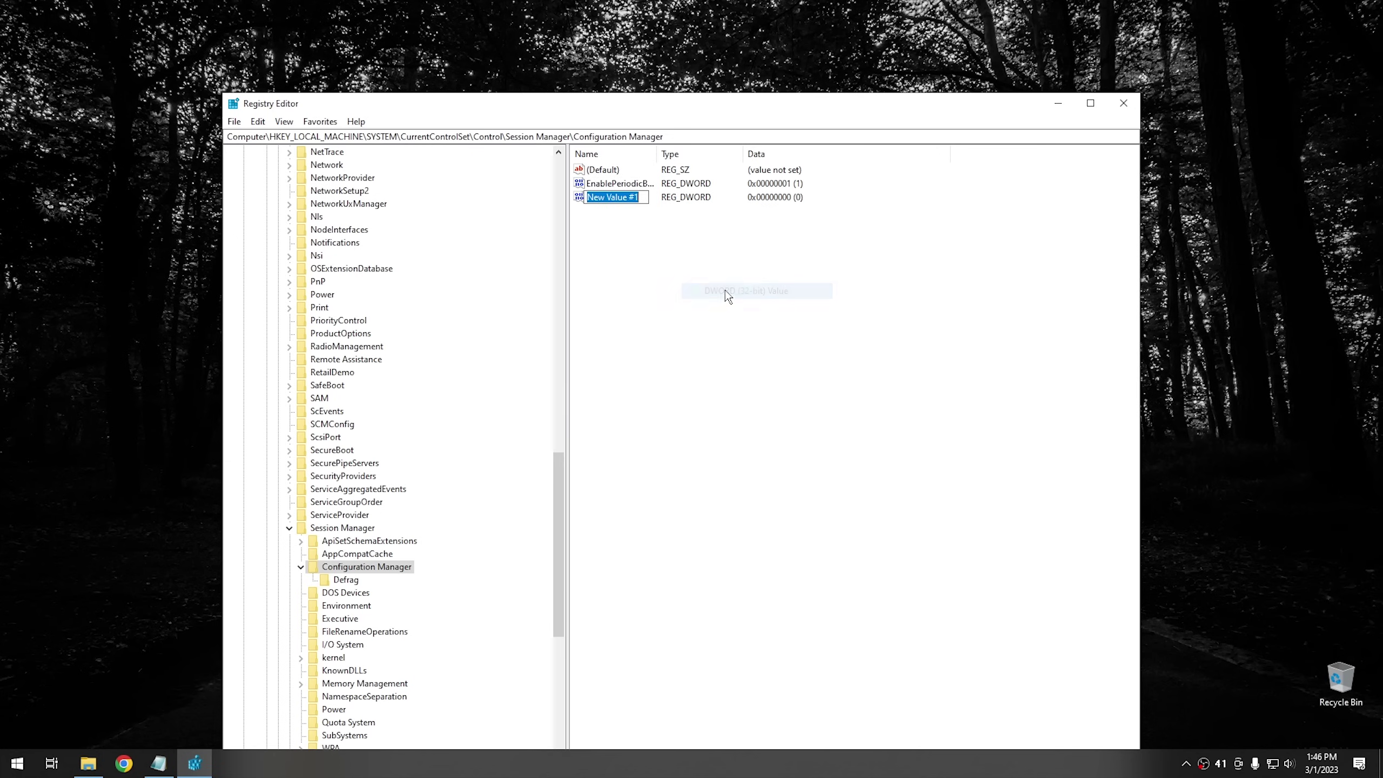
pyautogui.rightClick(608, 197)
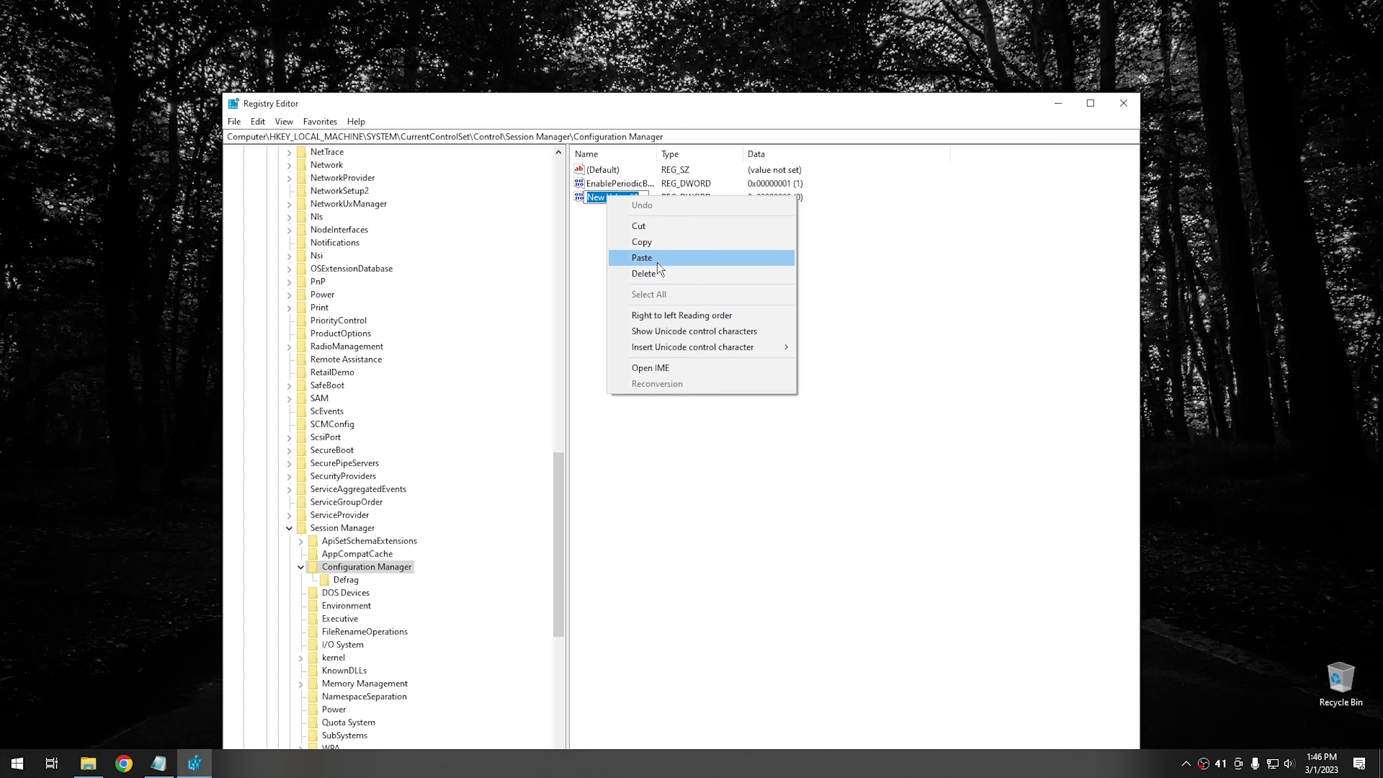
pyautogui.click(657, 259)
pyautogui.press('Return')
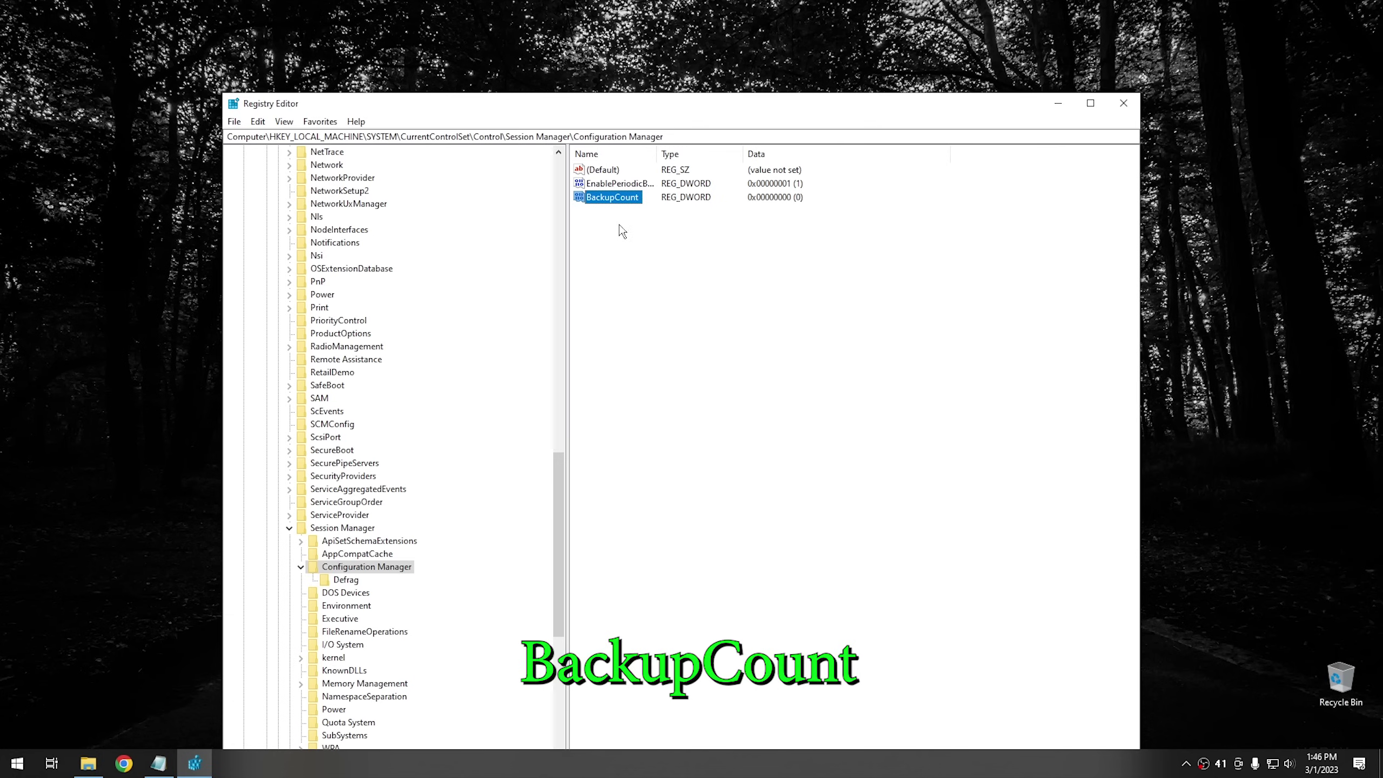
# Set BackupCount's value data to 2
pyautogui.doubleClick(608, 197)
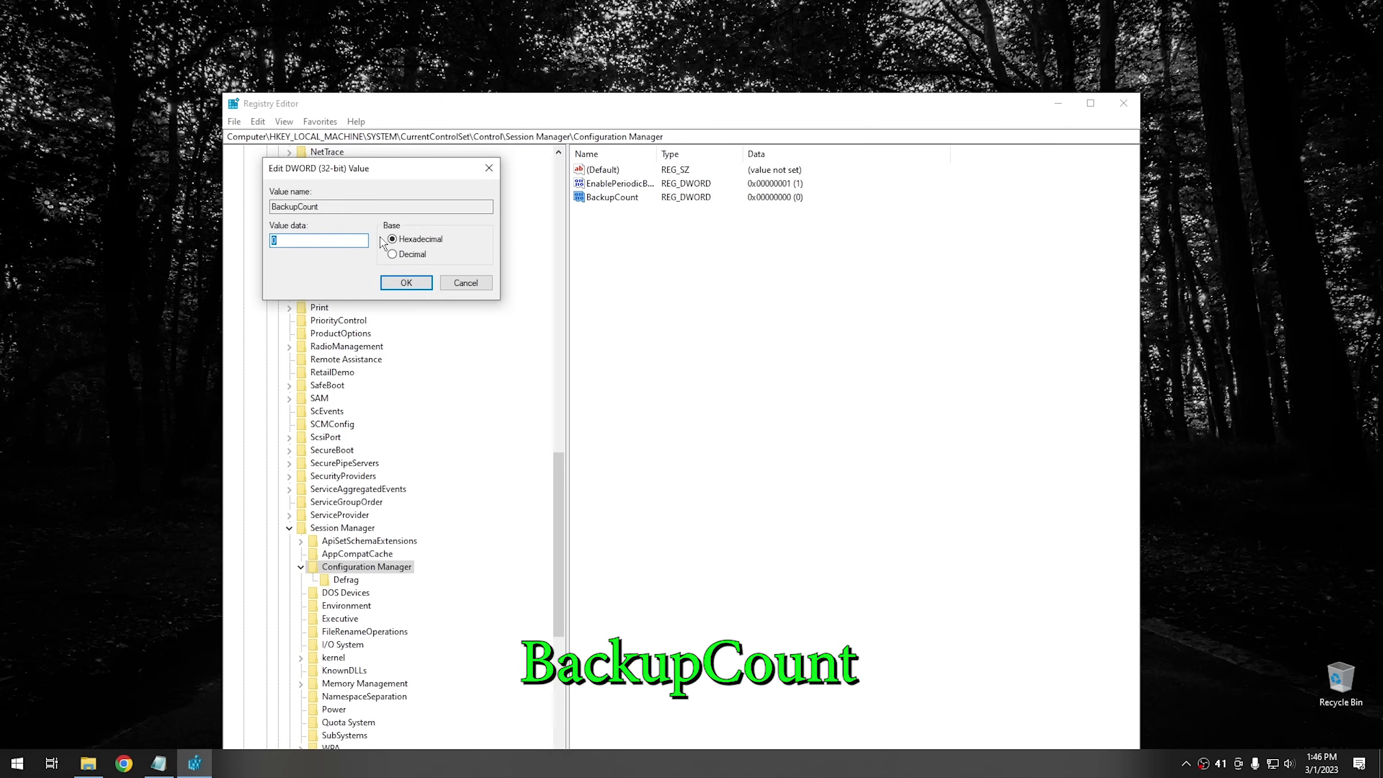
pyautogui.write('2')
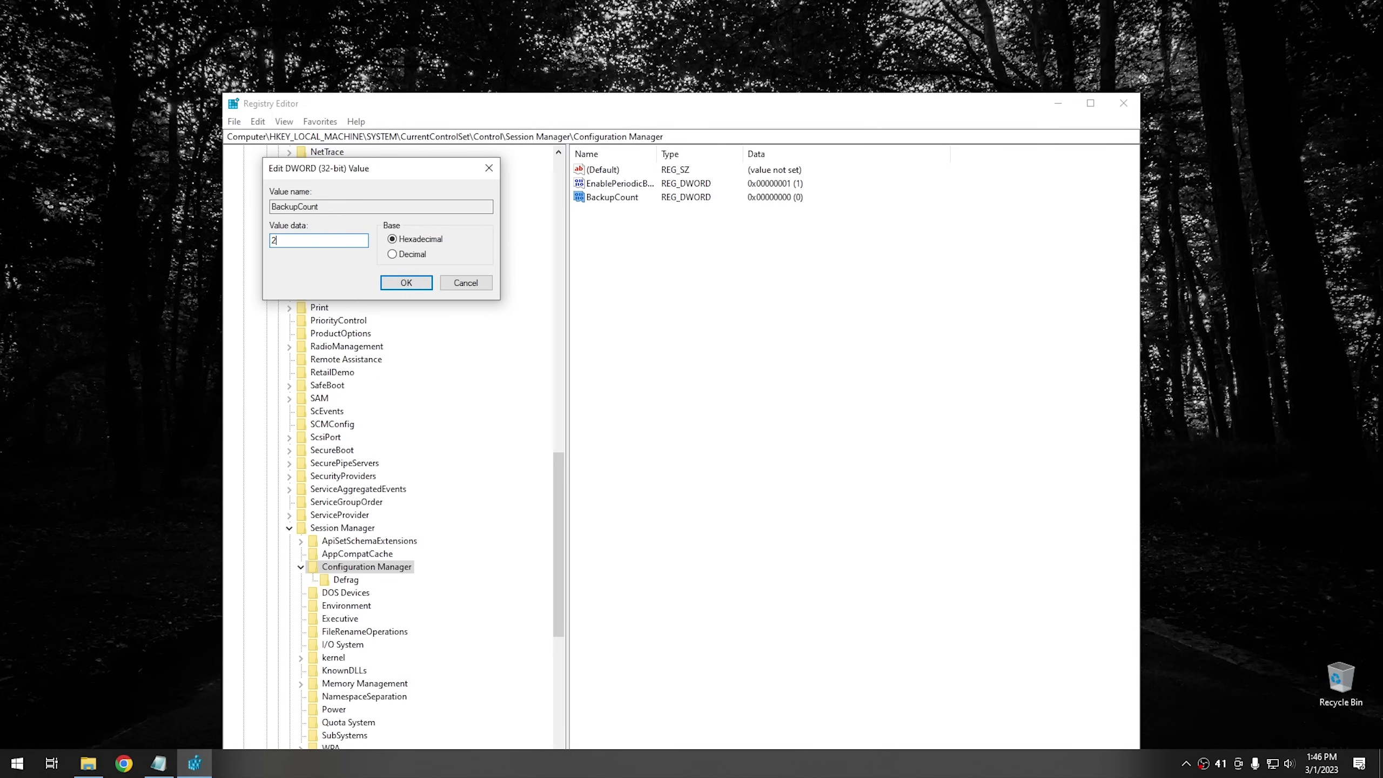
pyautogui.click(404, 283)
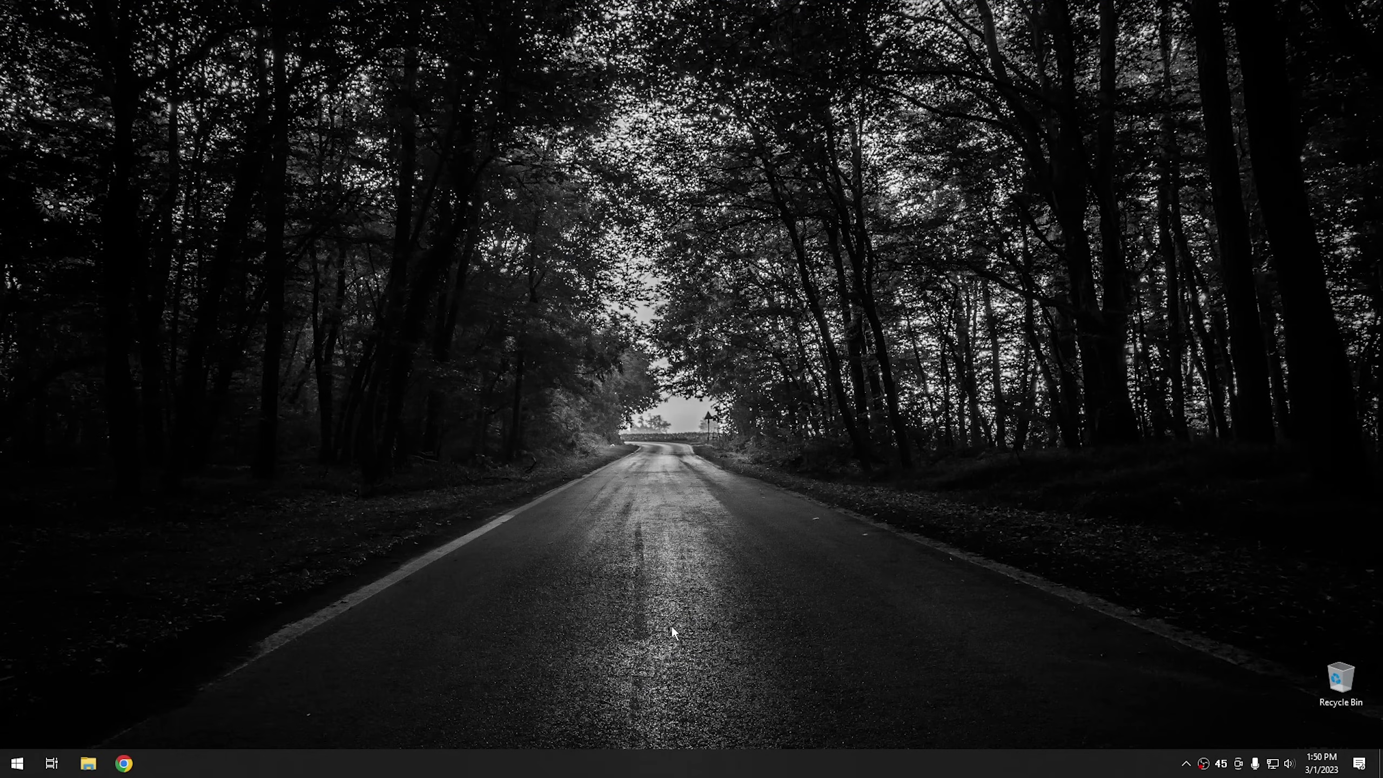
# Browse File Explorer to C:\Windows\System32\config\RegBack to check the registry backup files
pyautogui.click(88, 763)
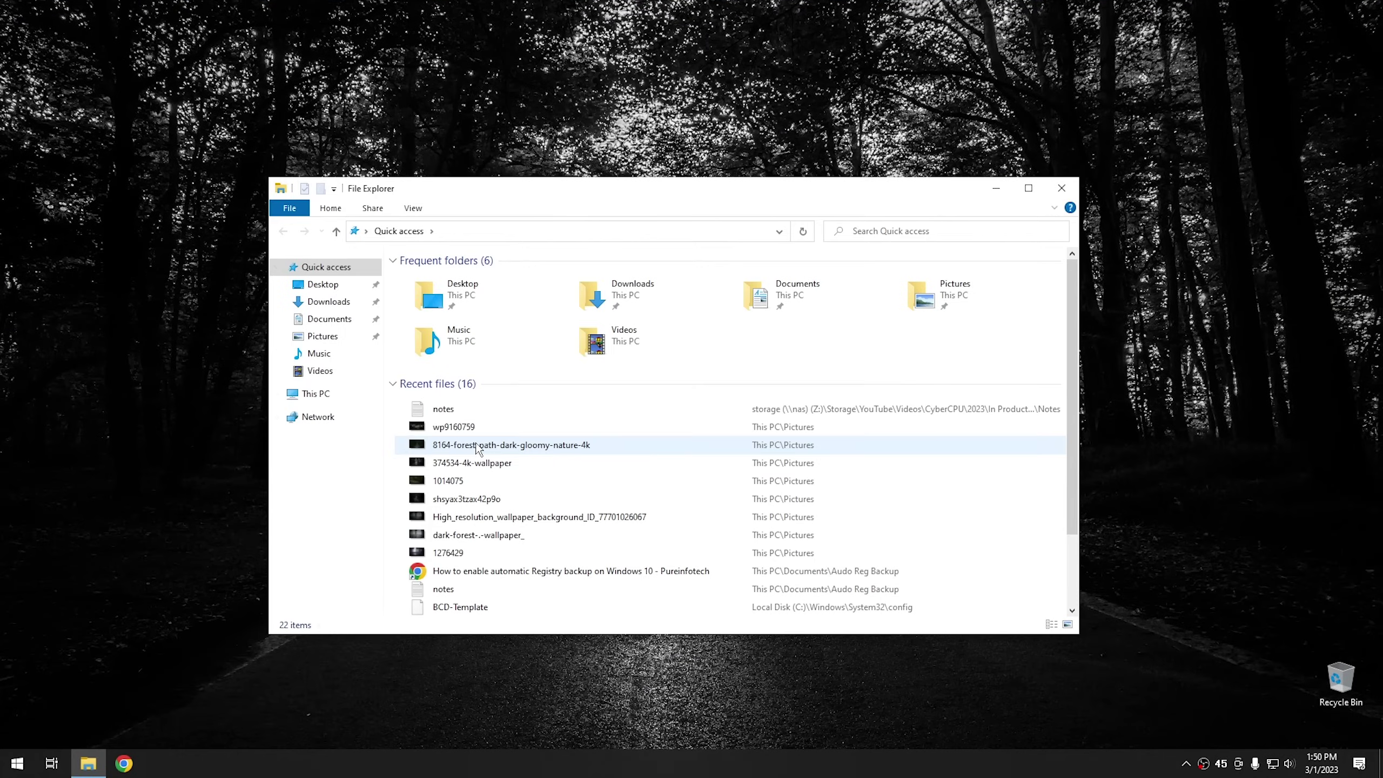
pyautogui.click(321, 394)
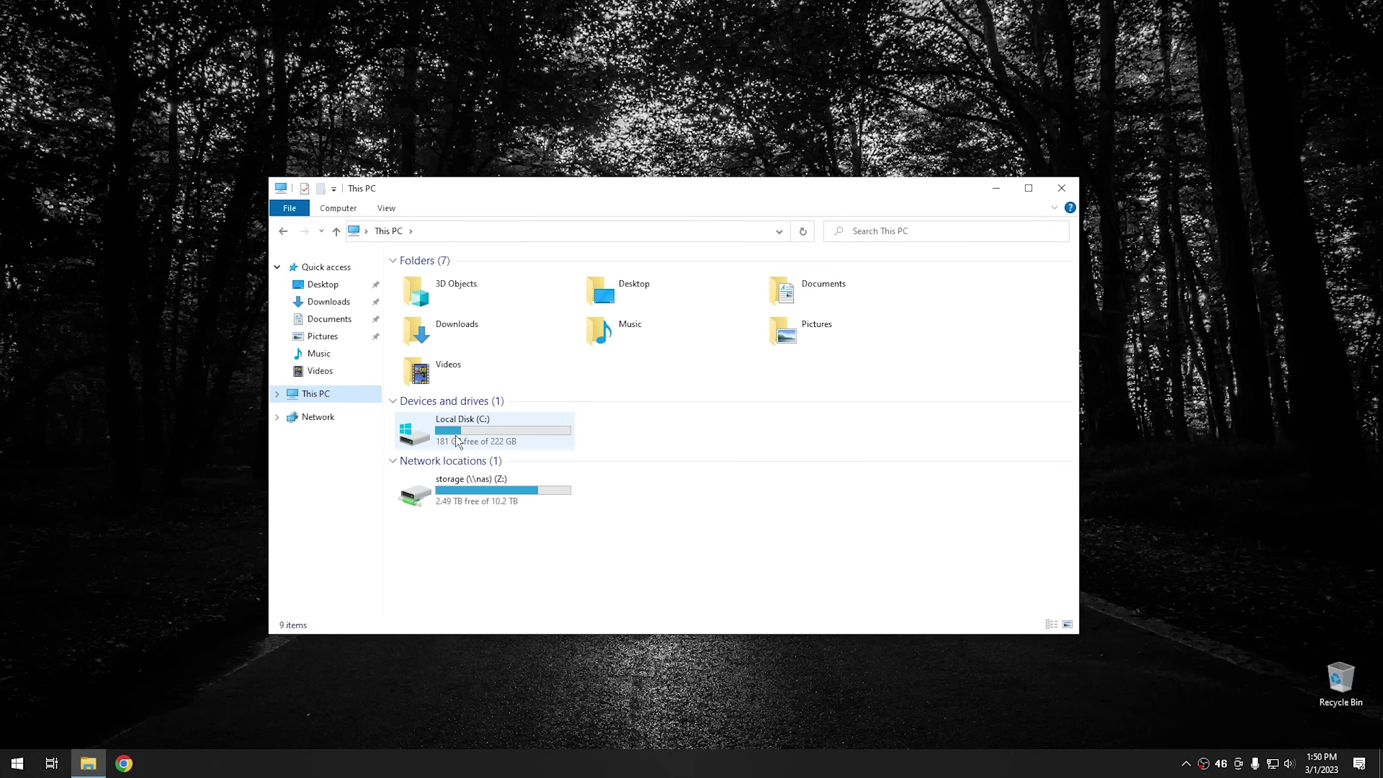
pyautogui.doubleClick(494, 431)
pyautogui.doubleClick(458, 368)
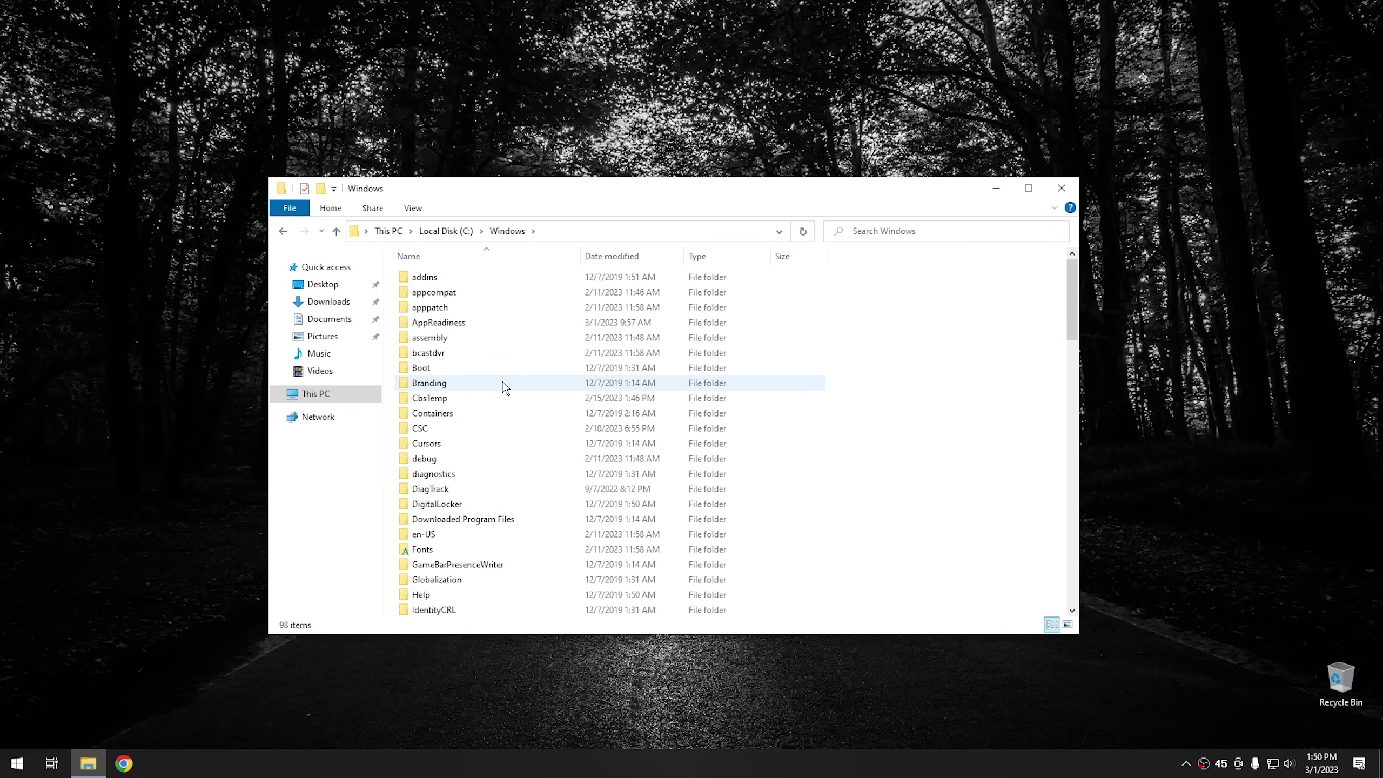
pyautogui.scroll(-8, 503, 386)
pyautogui.scroll(-9, 497, 408)
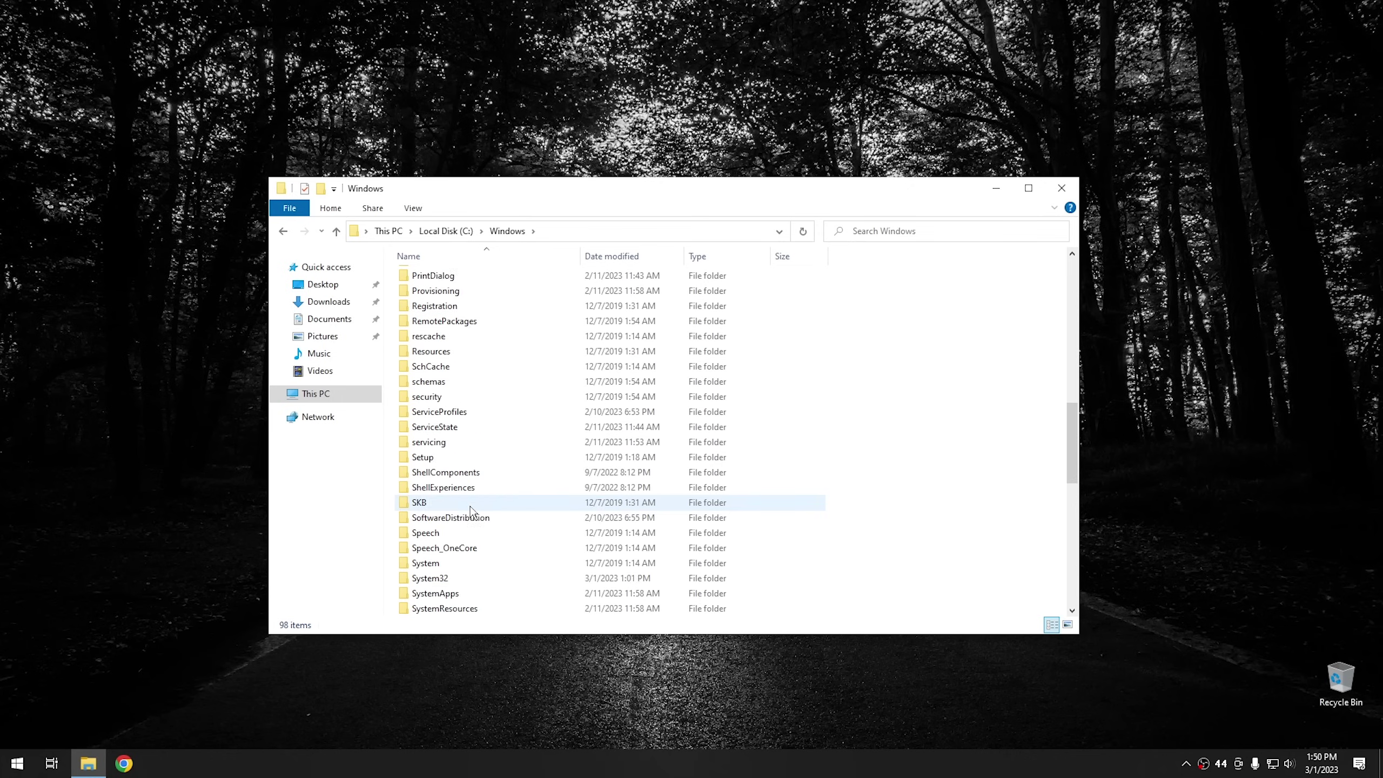
pyautogui.doubleClick(435, 442)
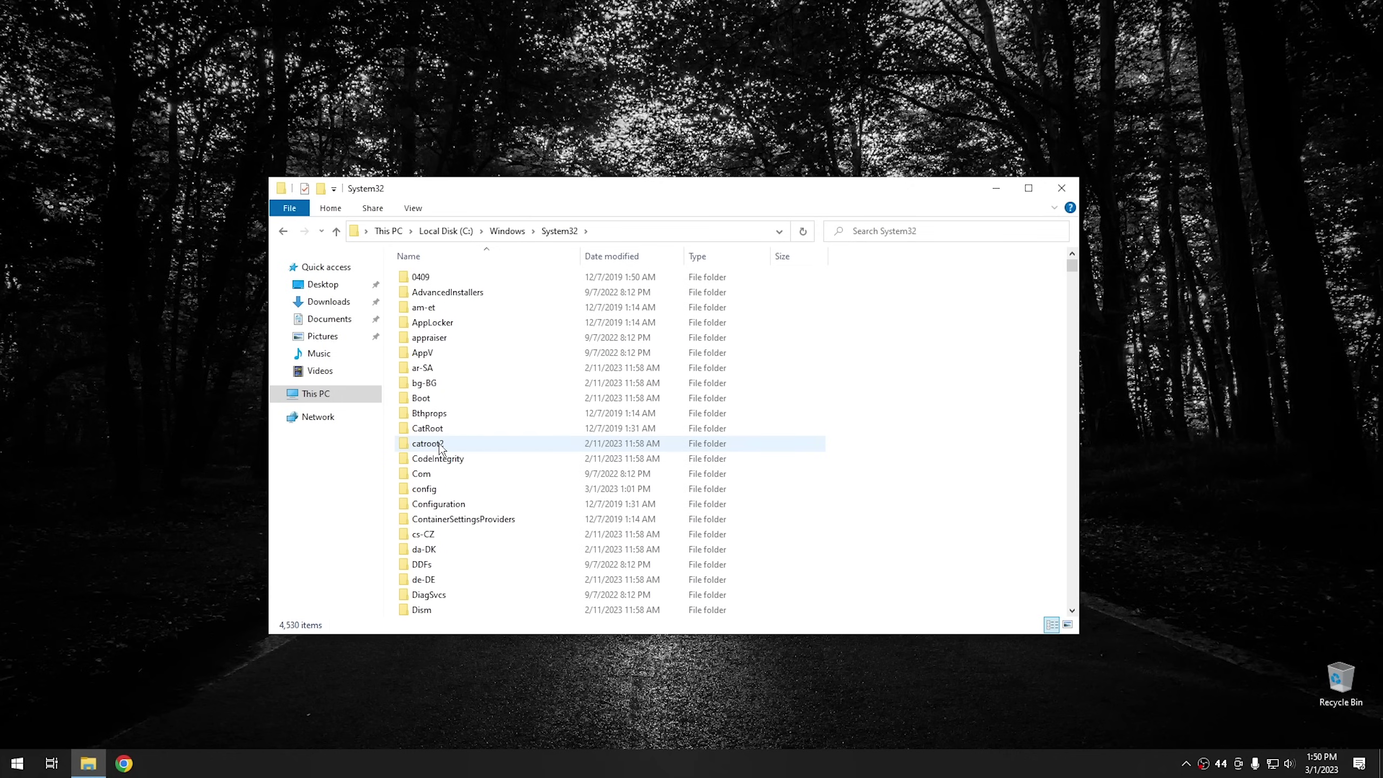
pyautogui.doubleClick(438, 490)
pyautogui.doubleClick(444, 294)
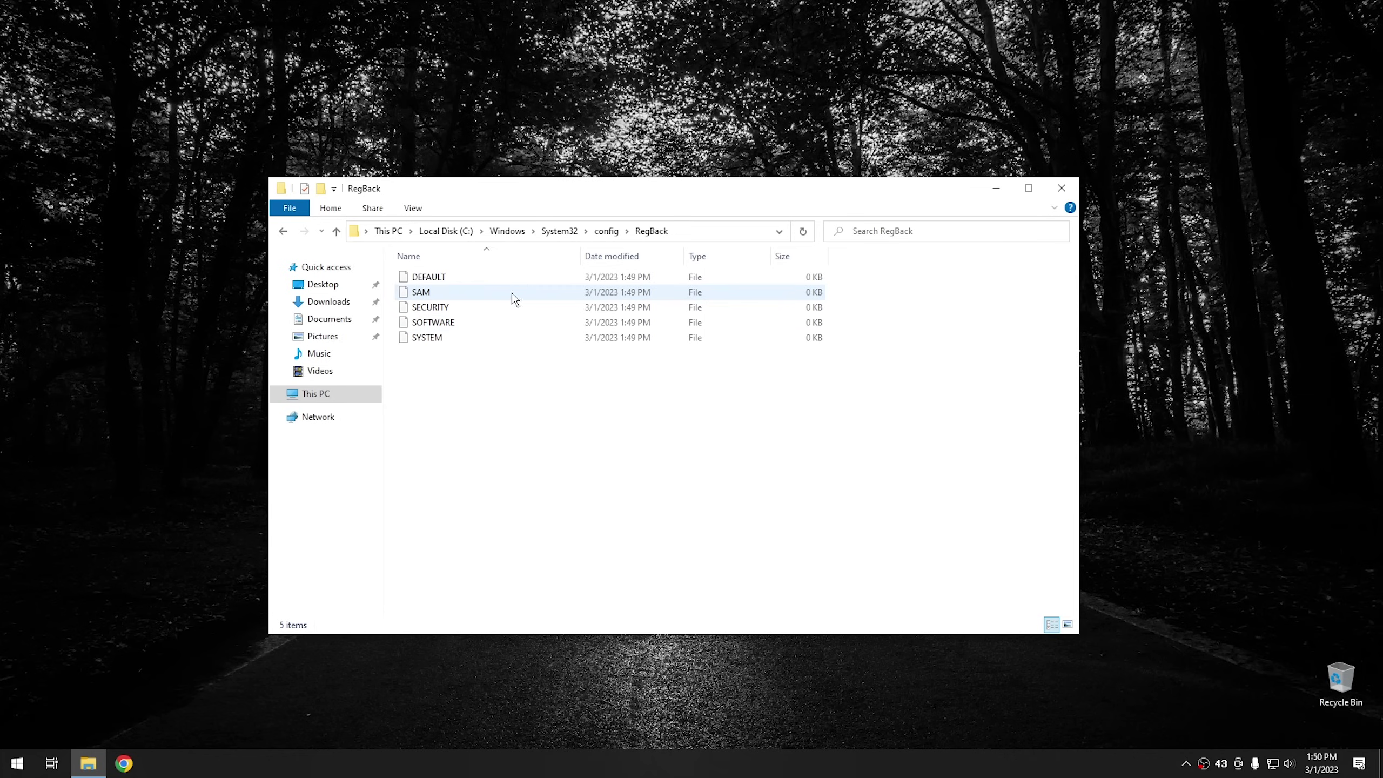
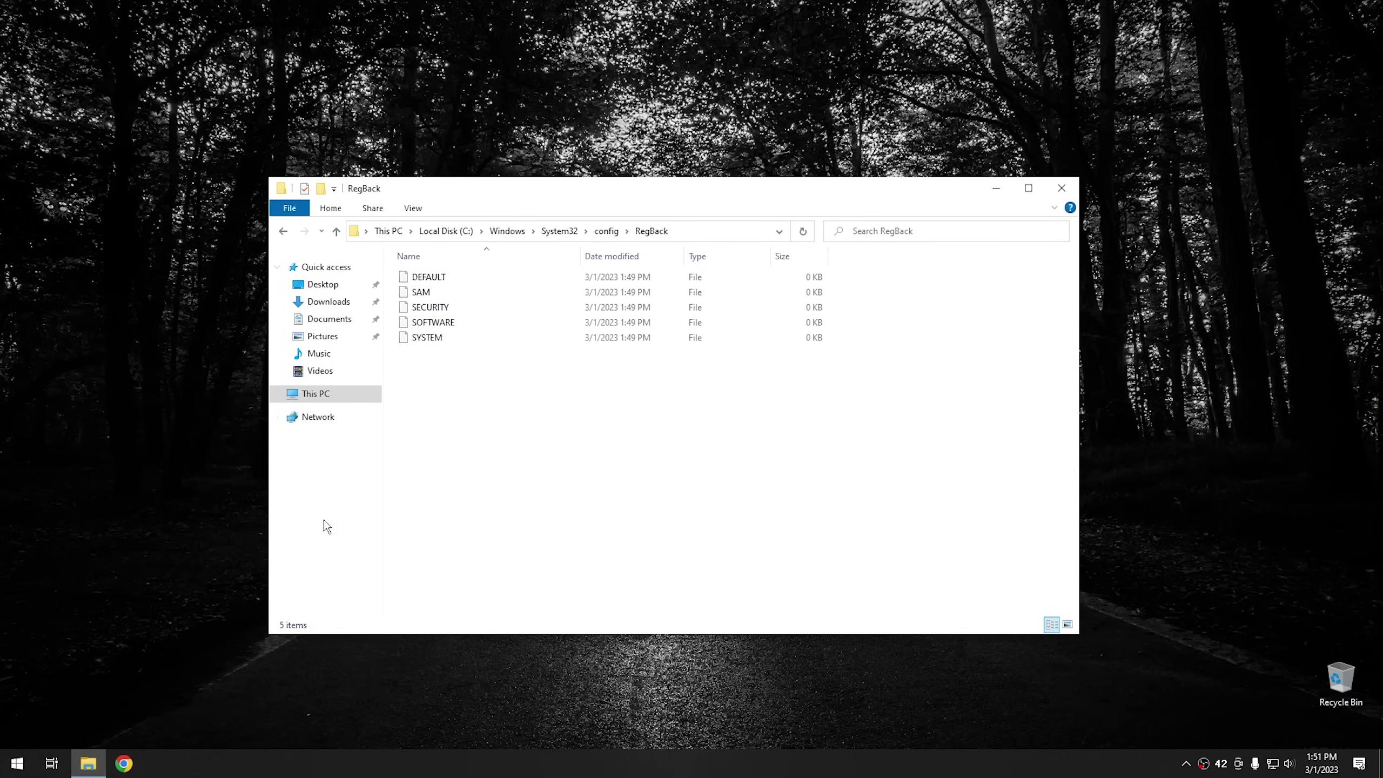
# Open the Start menu from File Explorer to search for an app
pyautogui.click(19, 762)
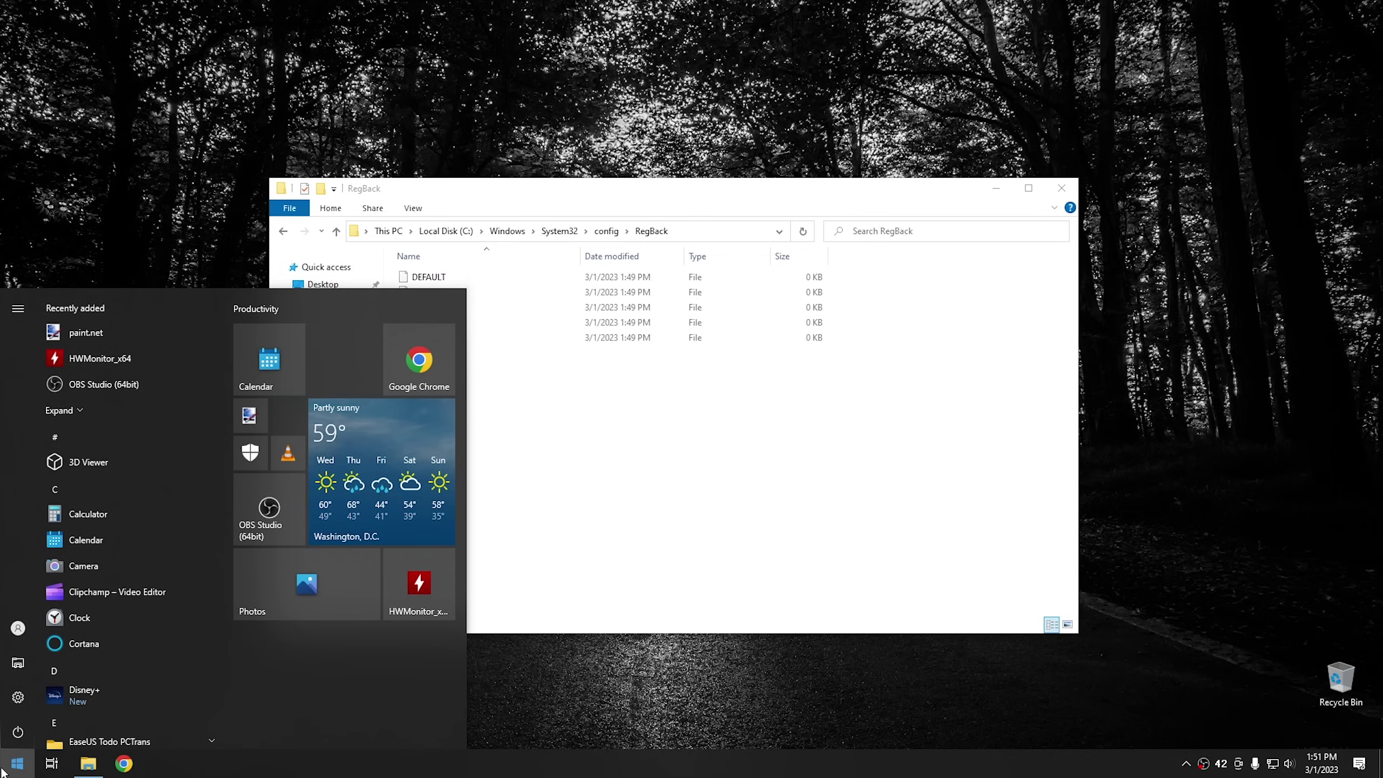
# Search 'task', launch Task Scheduler, and open Library > Microsoft > Windows > Registry to show RegIdleBackup
pyautogui.write('task')
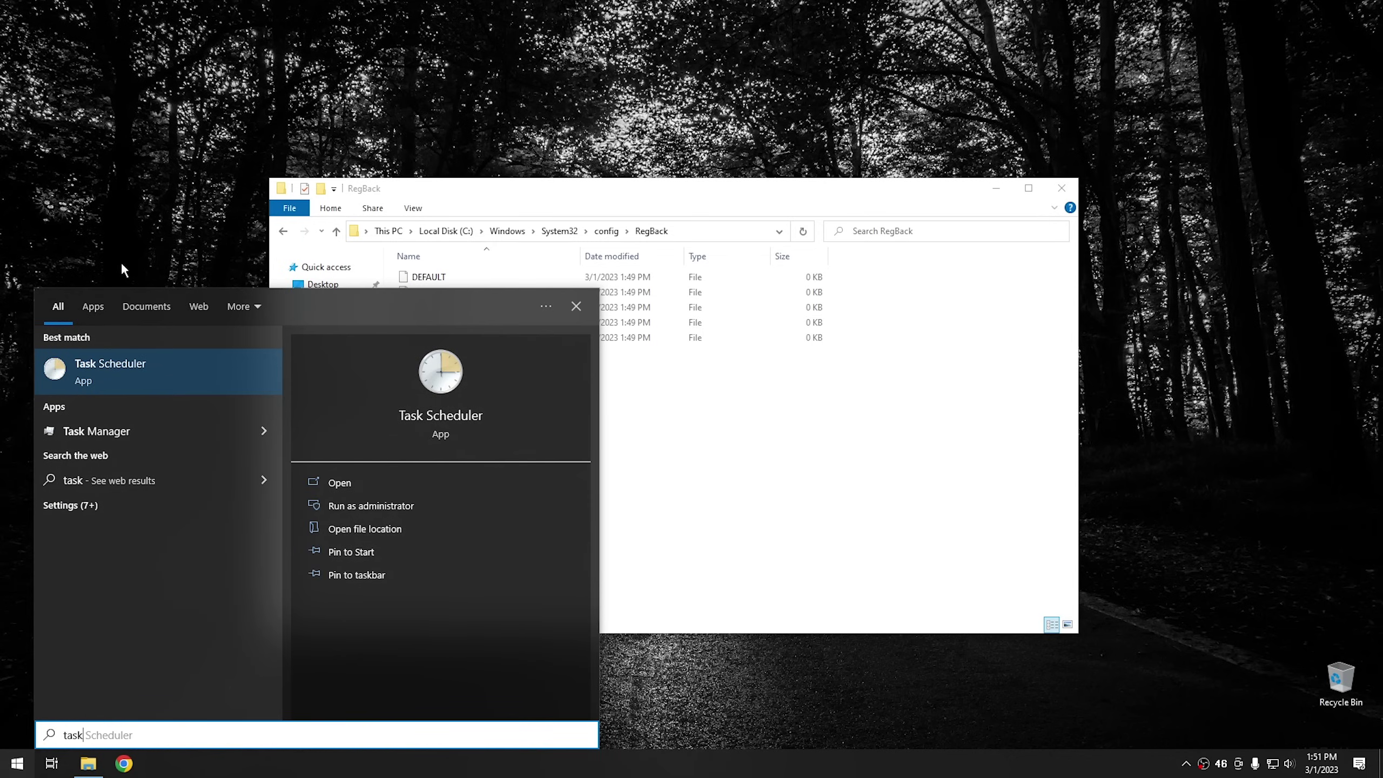
pyautogui.click(148, 388)
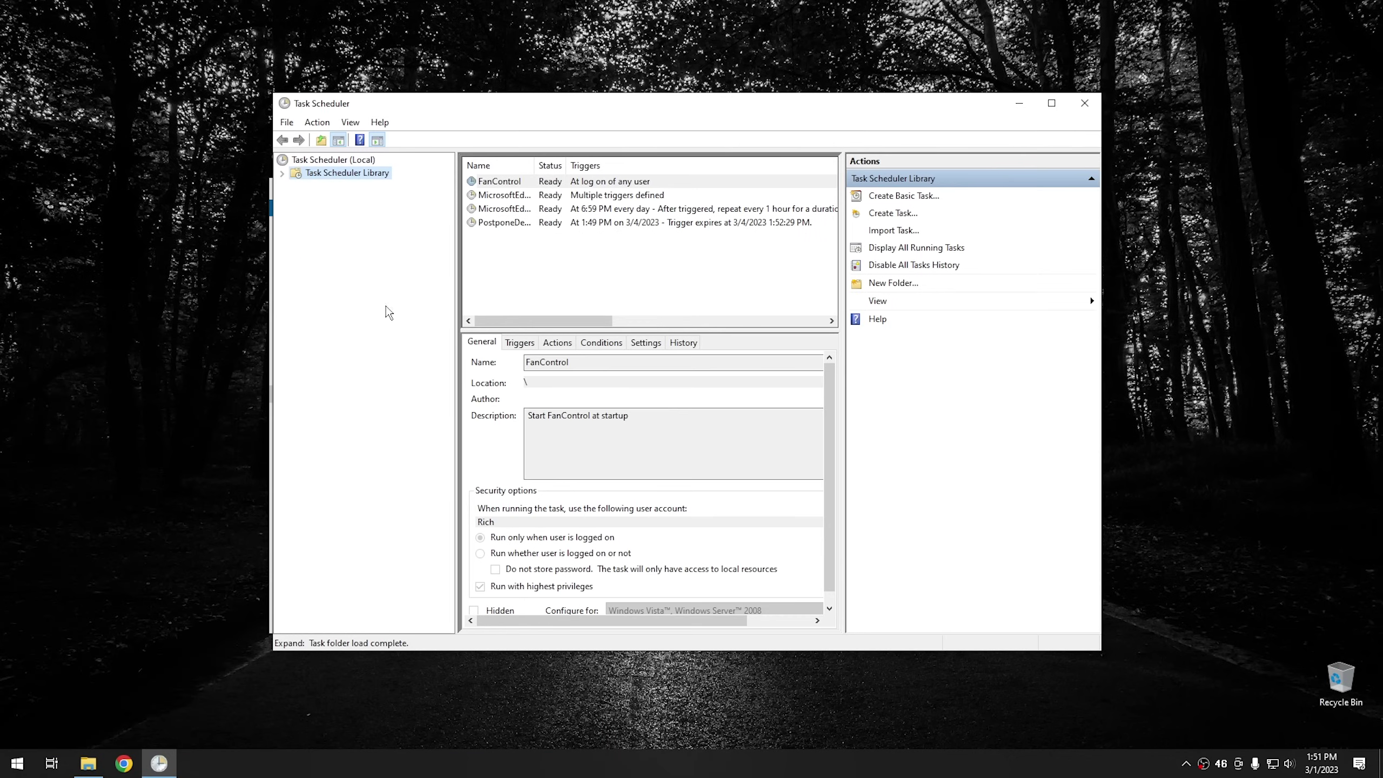
pyautogui.doubleClick(347, 174)
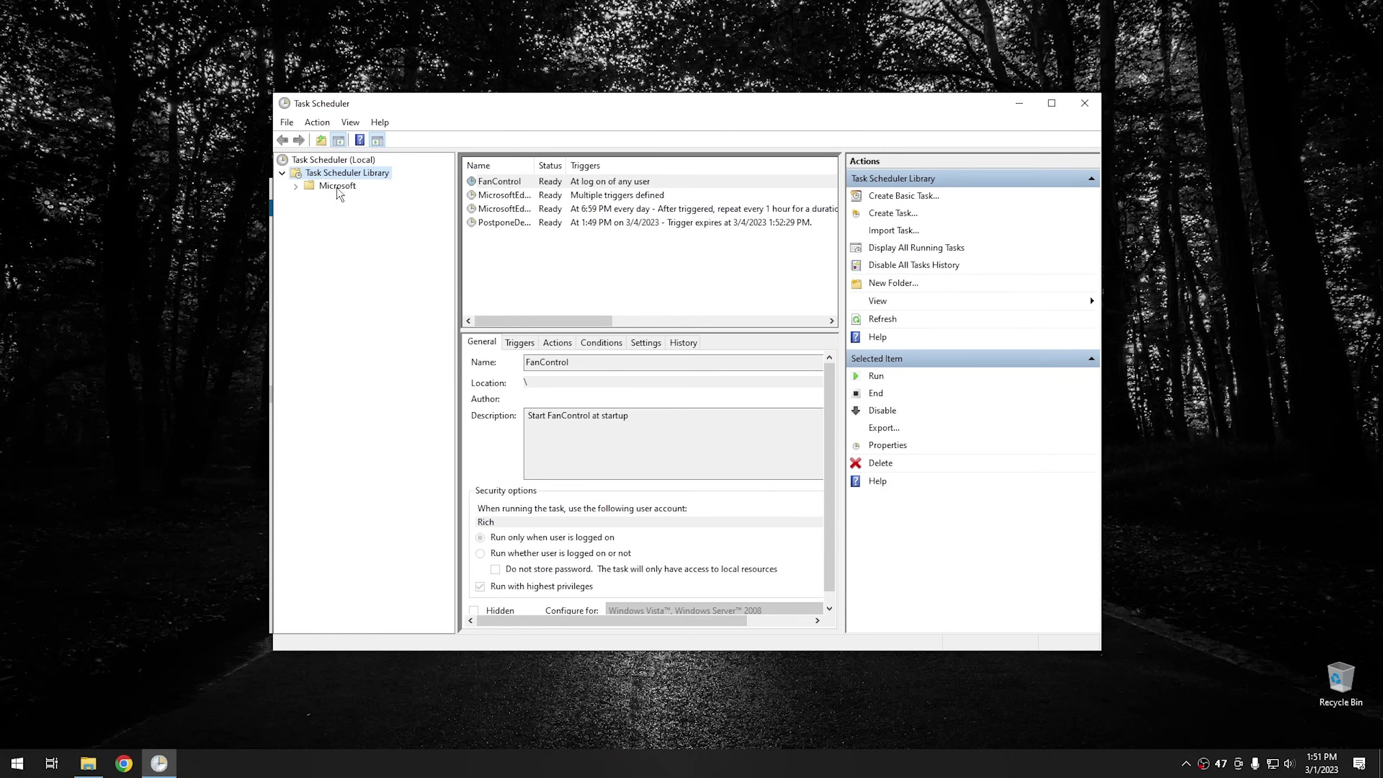
pyautogui.doubleClick(338, 186)
pyautogui.doubleClick(351, 213)
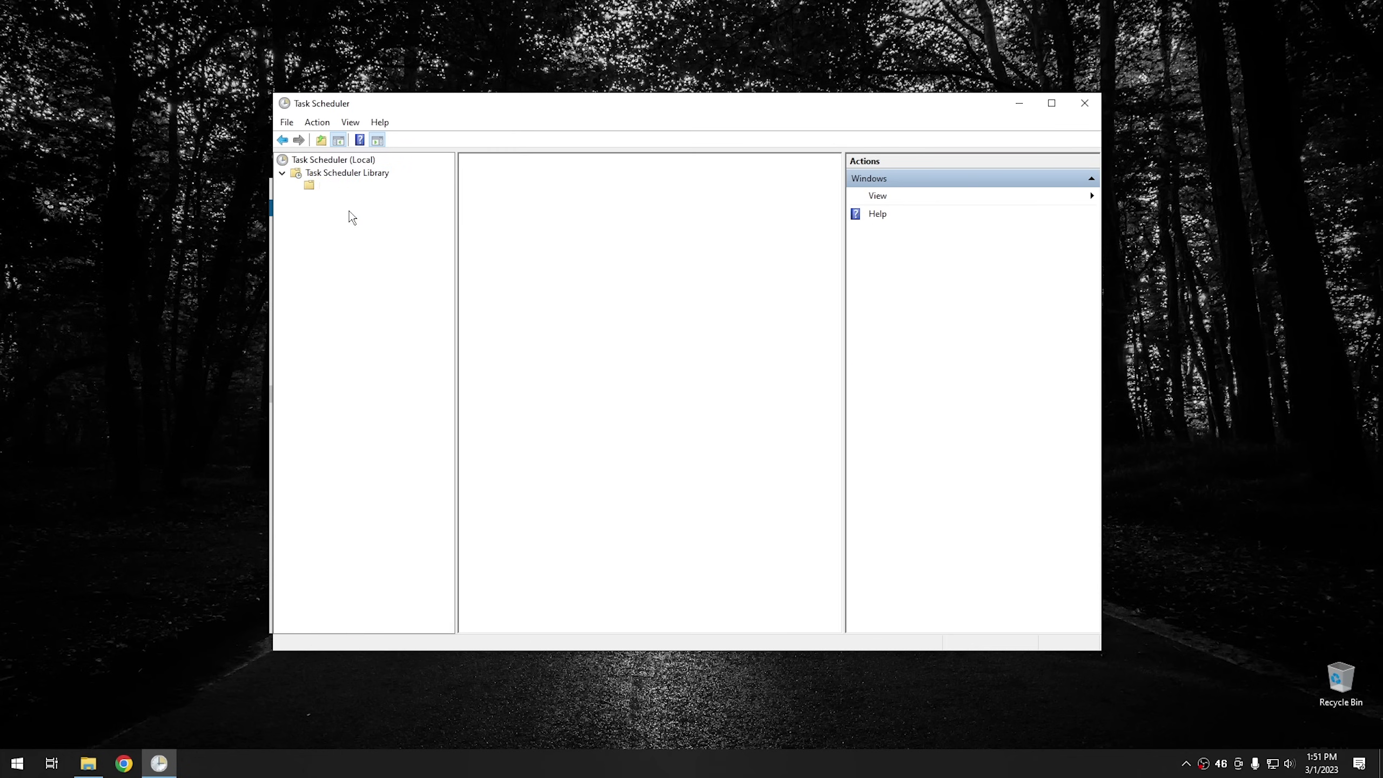
pyautogui.scroll(-15, 388, 324)
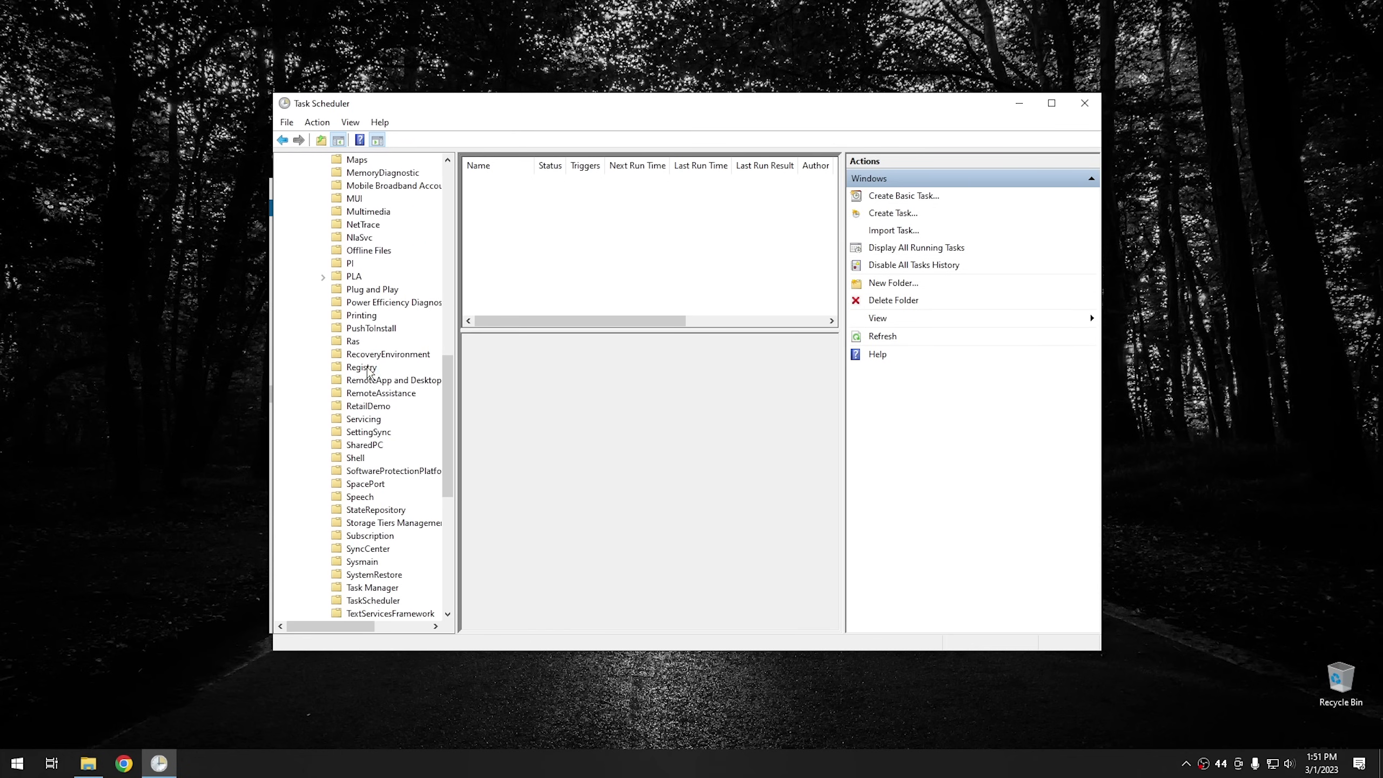
pyautogui.click(373, 368)
# Run the RegIdleBackup task, then minimize Task Scheduler to view the now-filled RegBack files
pyautogui.click(507, 184)
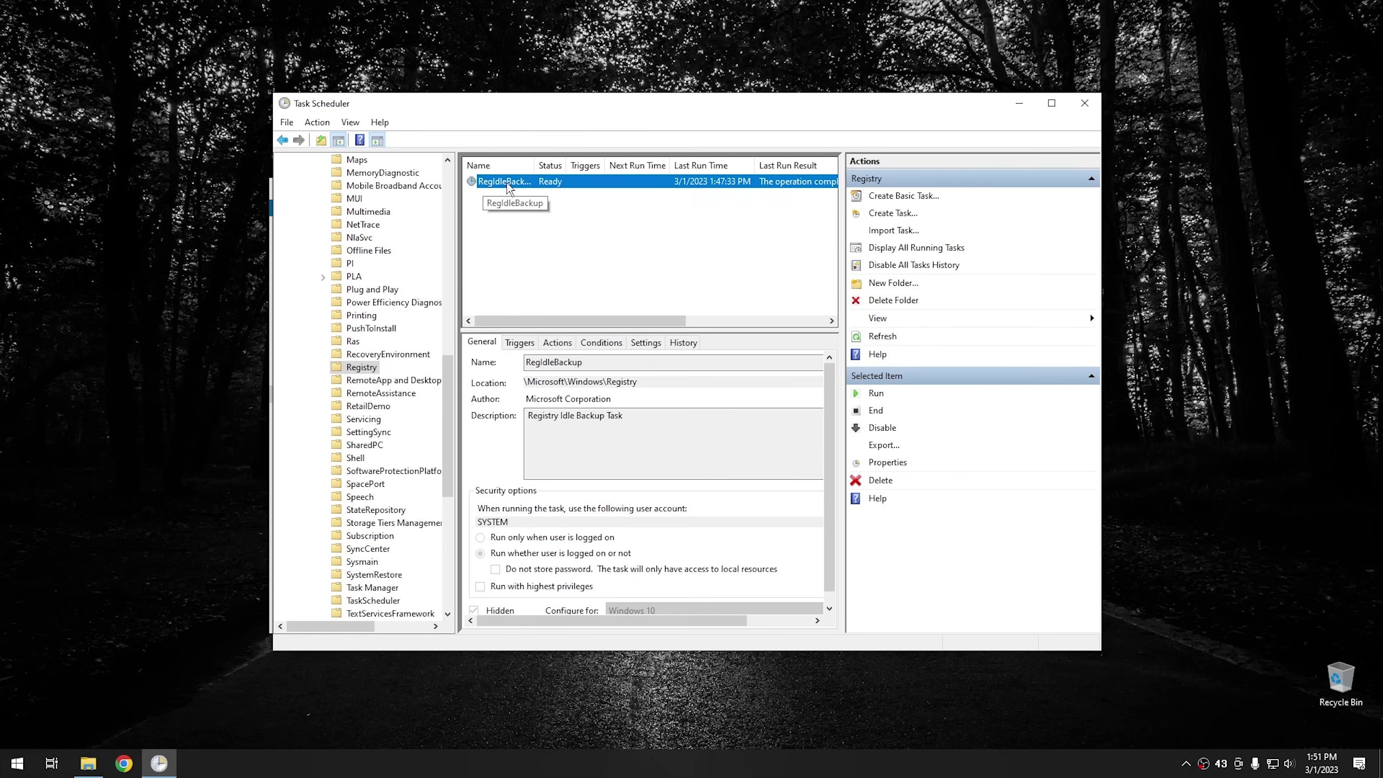
pyautogui.rightClick(507, 184)
pyautogui.click(528, 194)
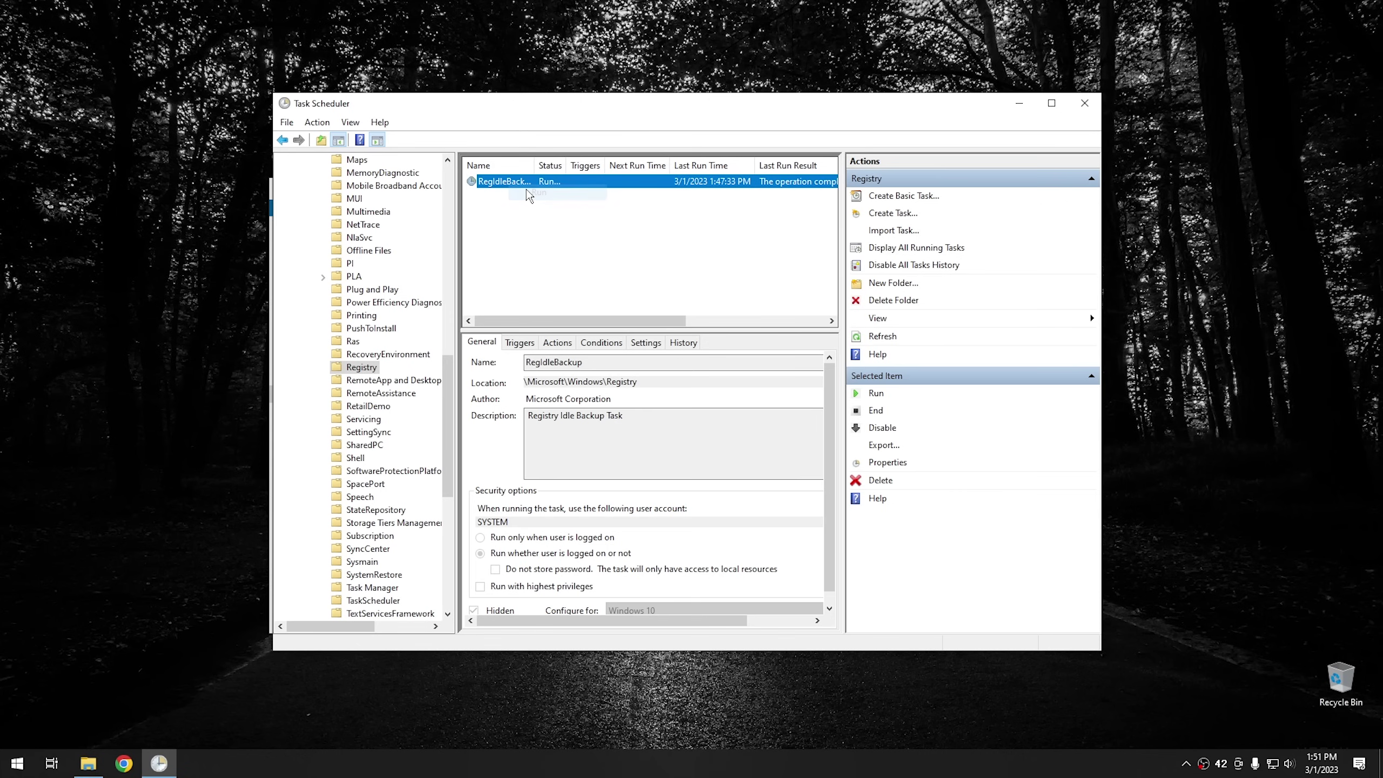
pyautogui.click(1023, 102)
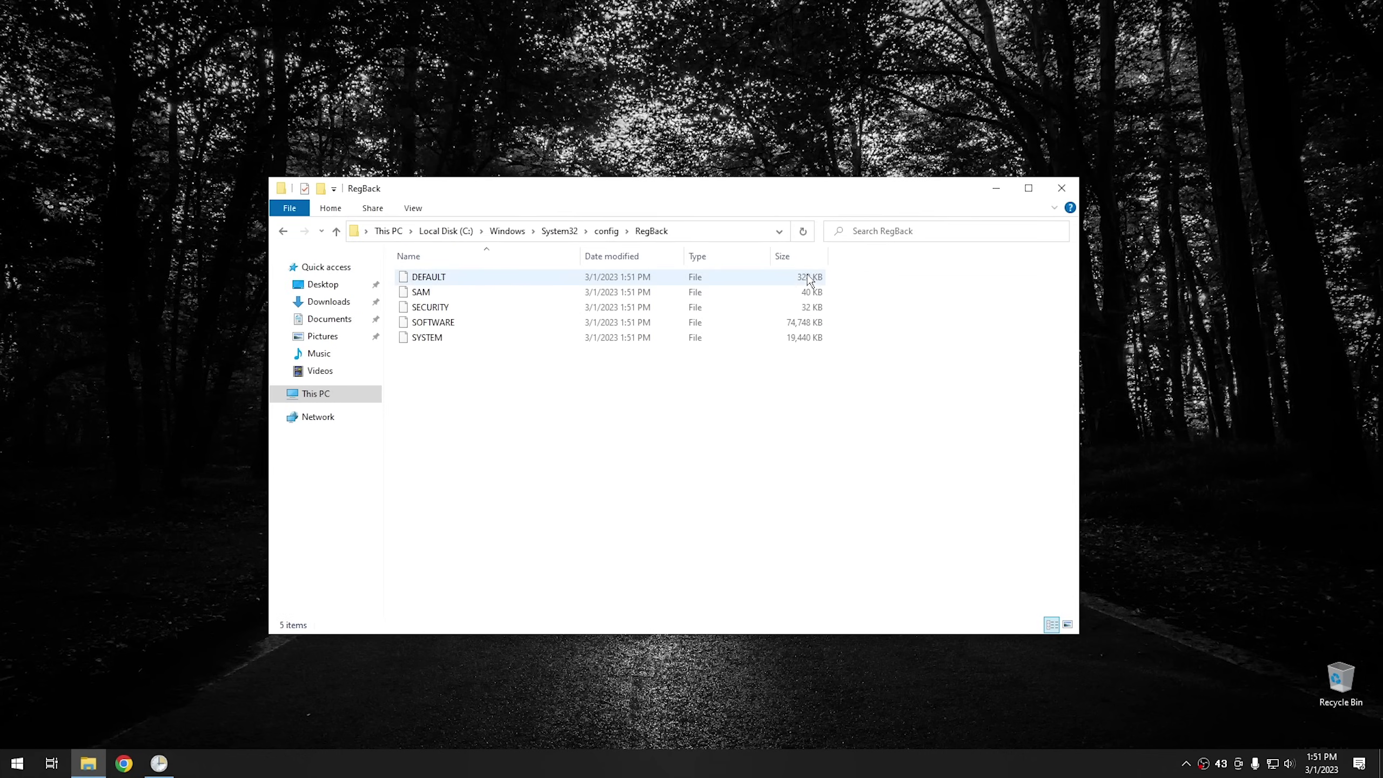
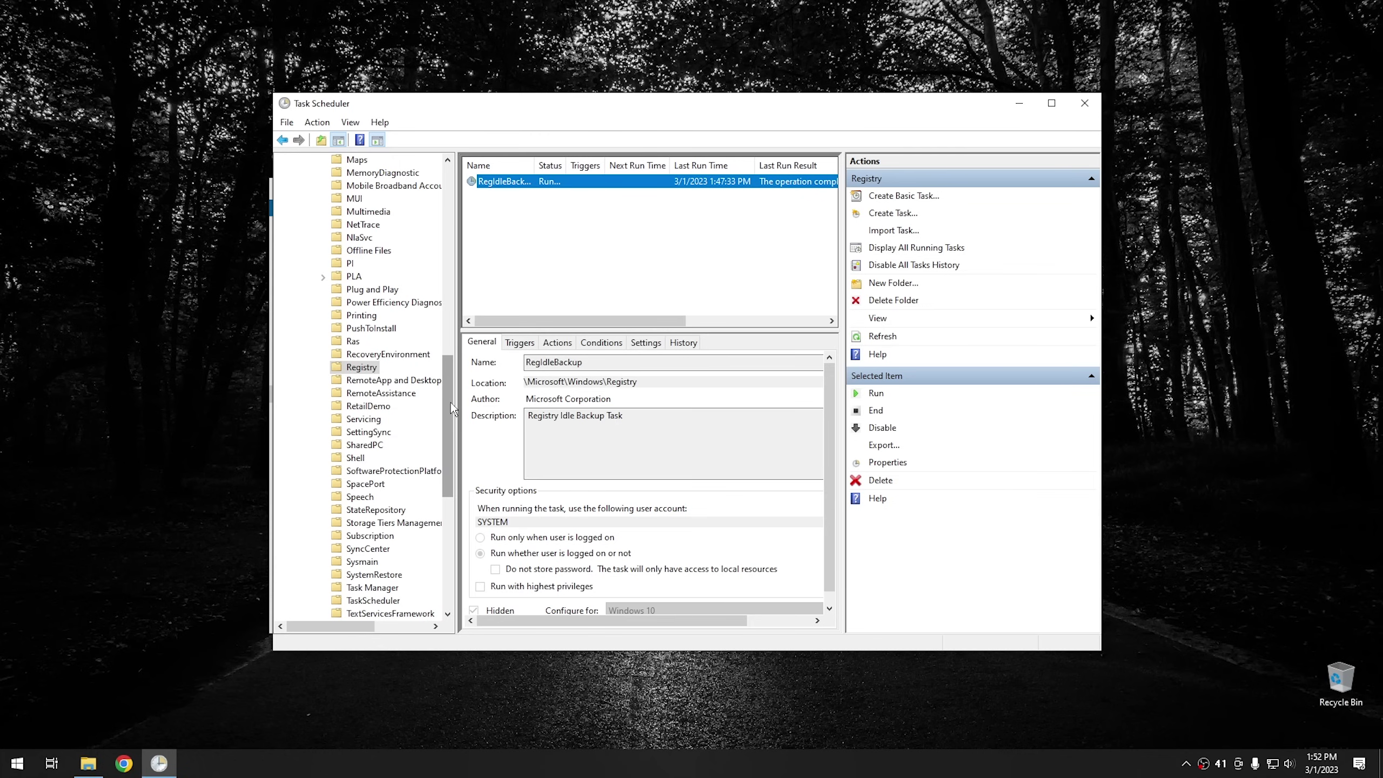
# Collapse the Windows folder and select the Task Scheduler Library root to list its tasks, like FanControl
pyautogui.moveTo(452, 409); pyautogui.dragTo(452, 218)
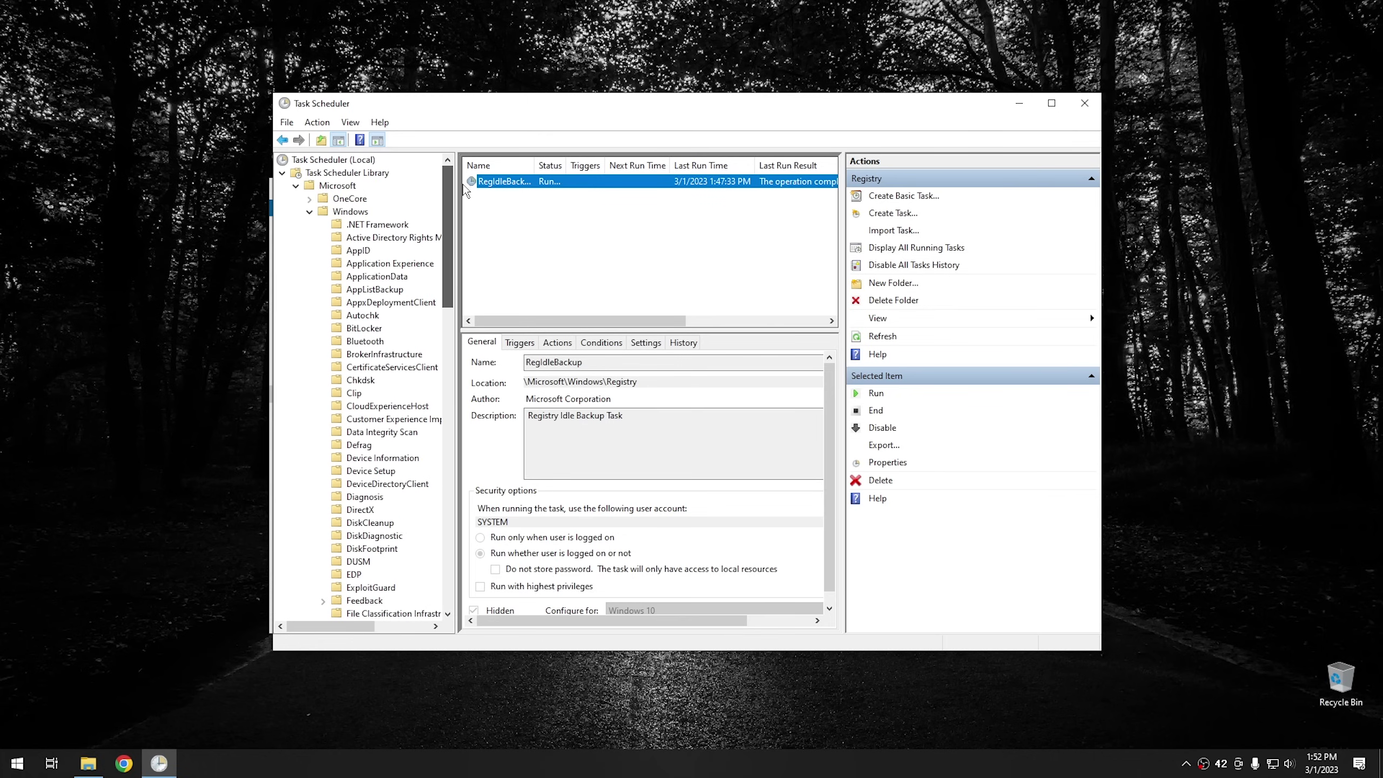
pyautogui.click(308, 211)
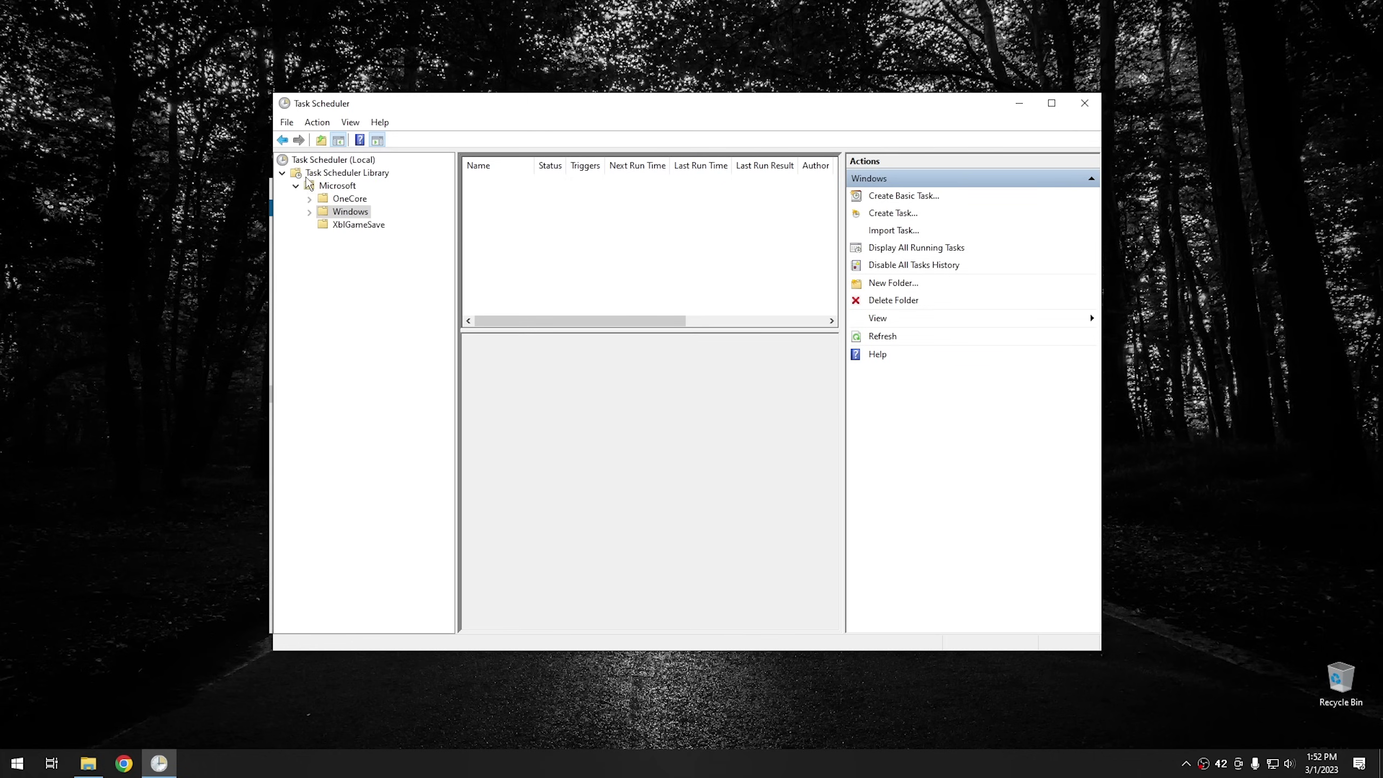
pyautogui.click(344, 173)
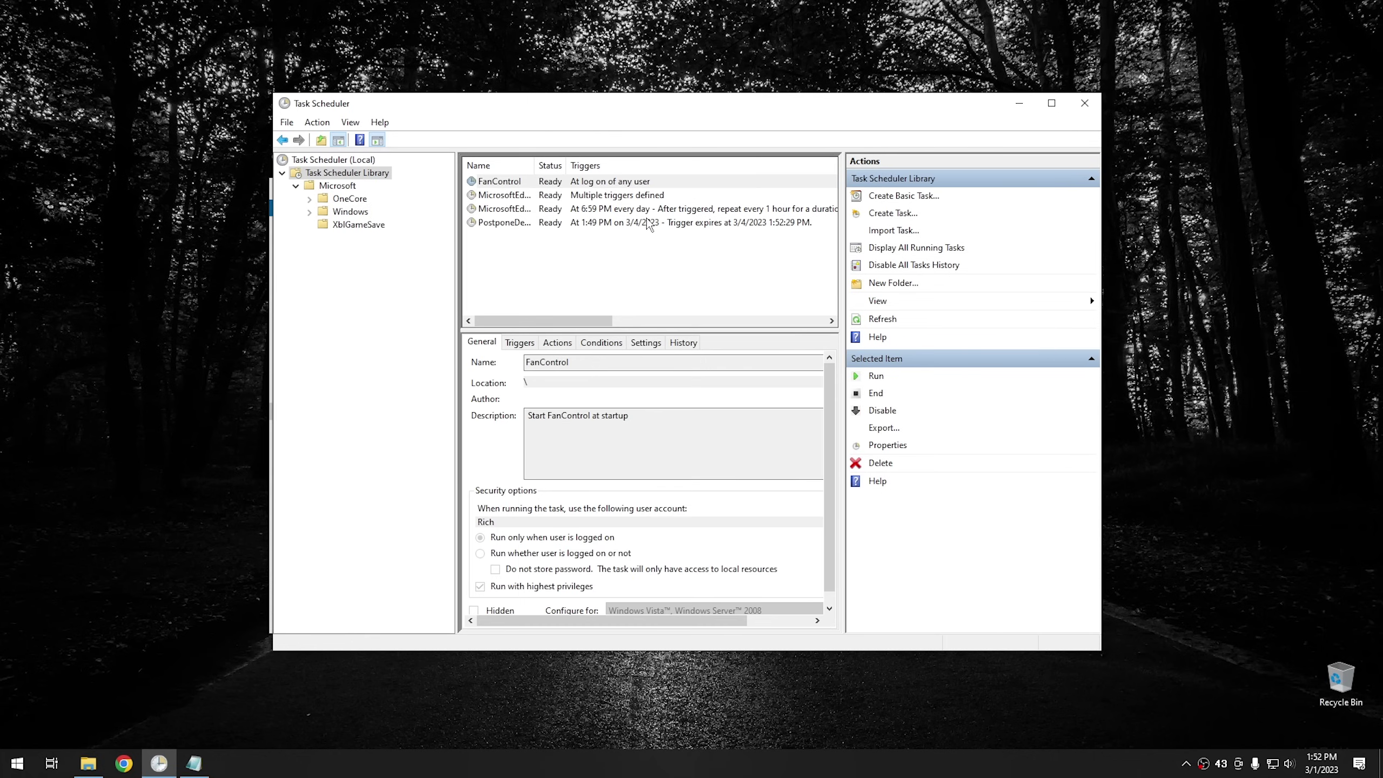
# Create a new task named AutoRegBackup, configured for Windows 10
pyautogui.rightClick(511, 263)
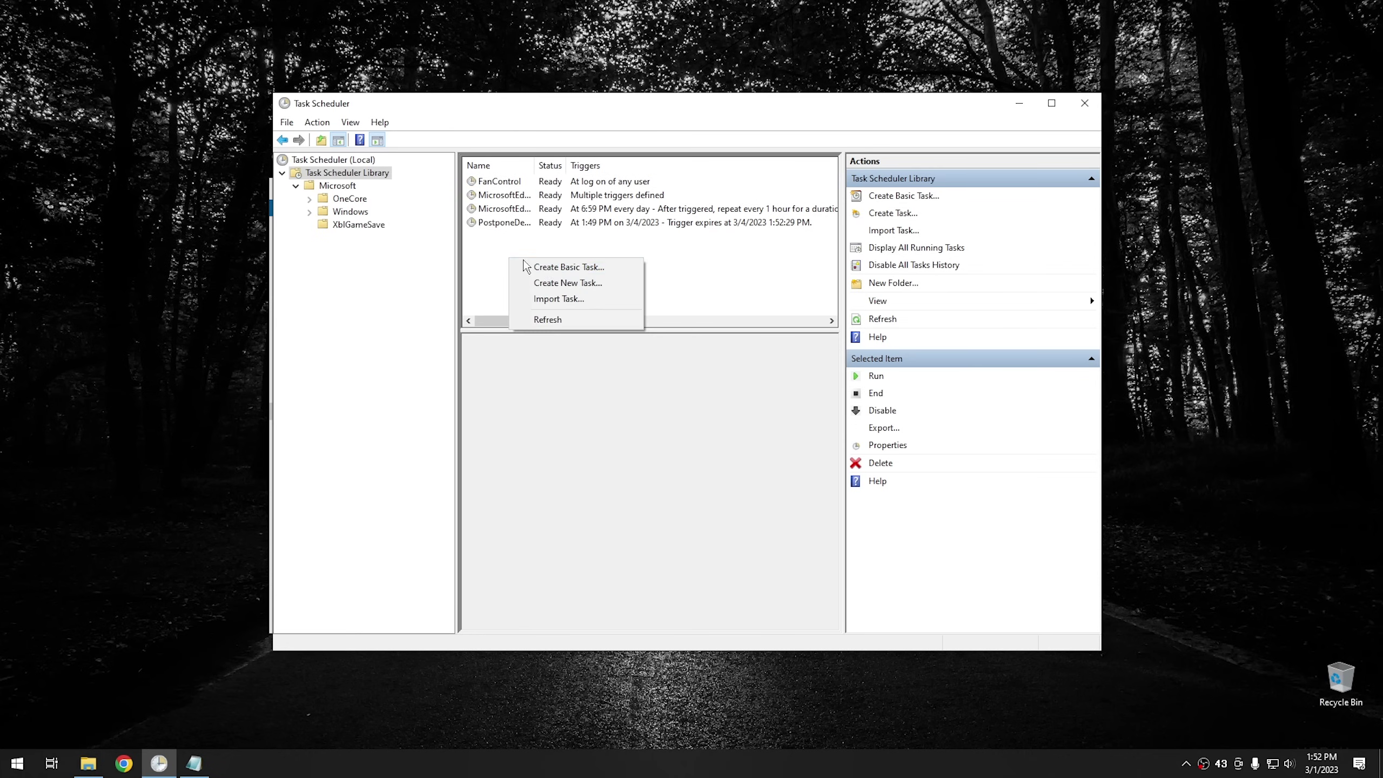
pyautogui.click(577, 275)
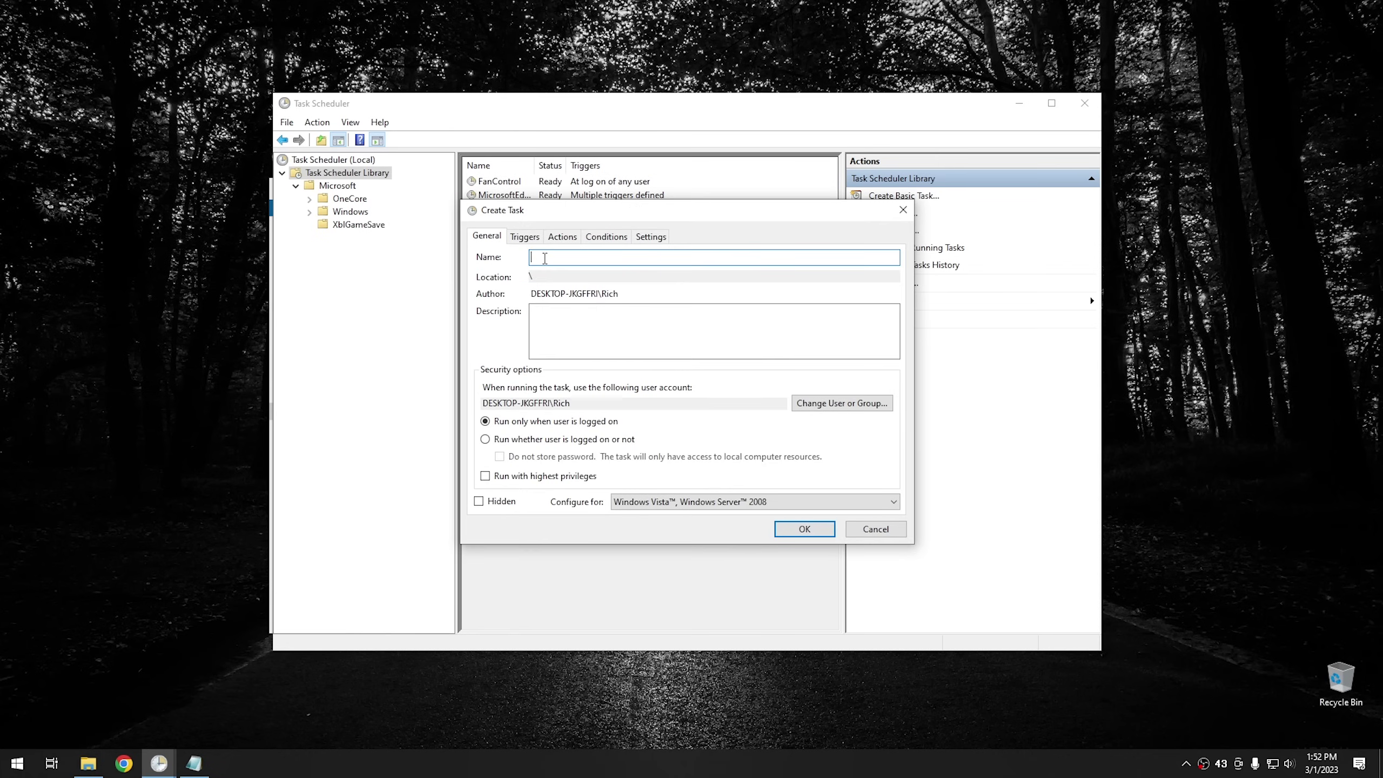
pyautogui.write('AudoRegBackup')
pyautogui.press('BackSpace')
pyautogui.write('t')
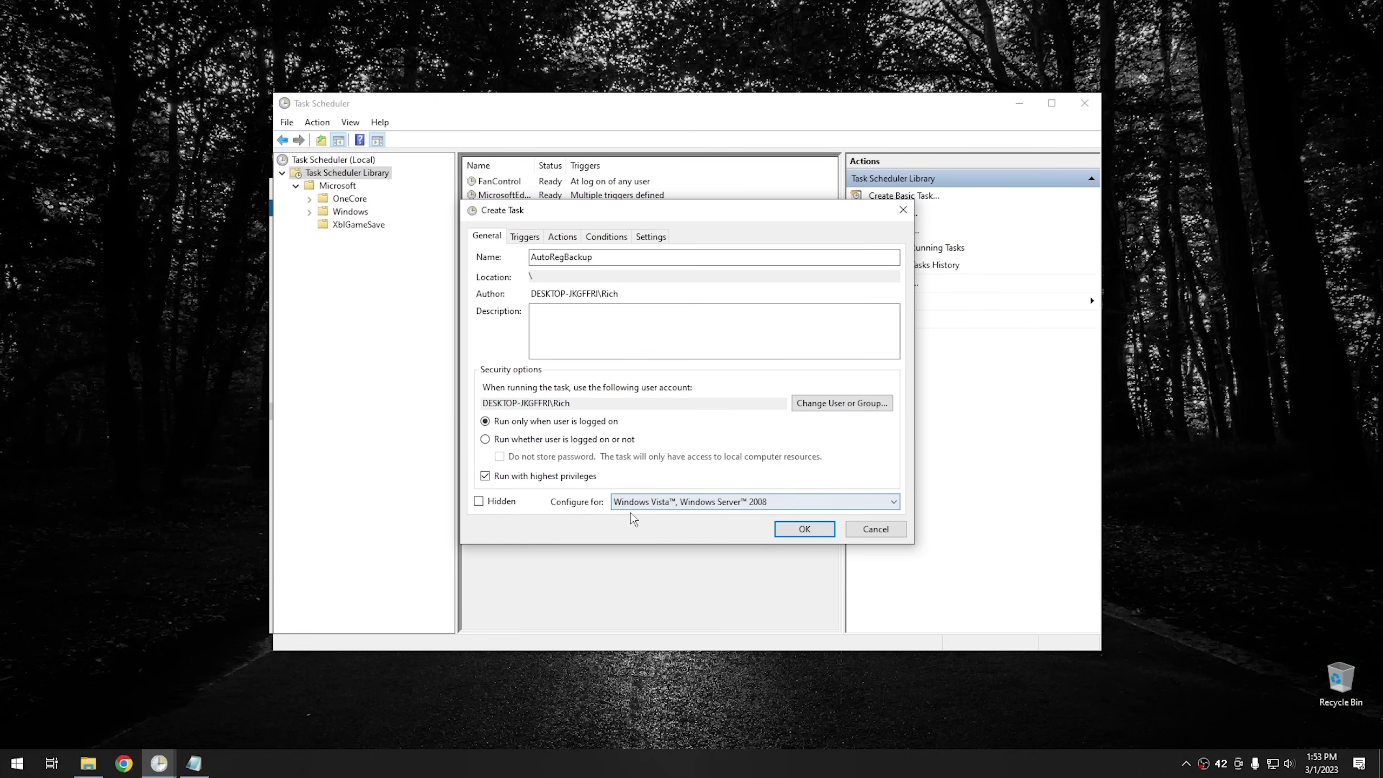
pyautogui.click(679, 506)
pyautogui.scroll(1, 679, 506)
pyautogui.click(675, 517)
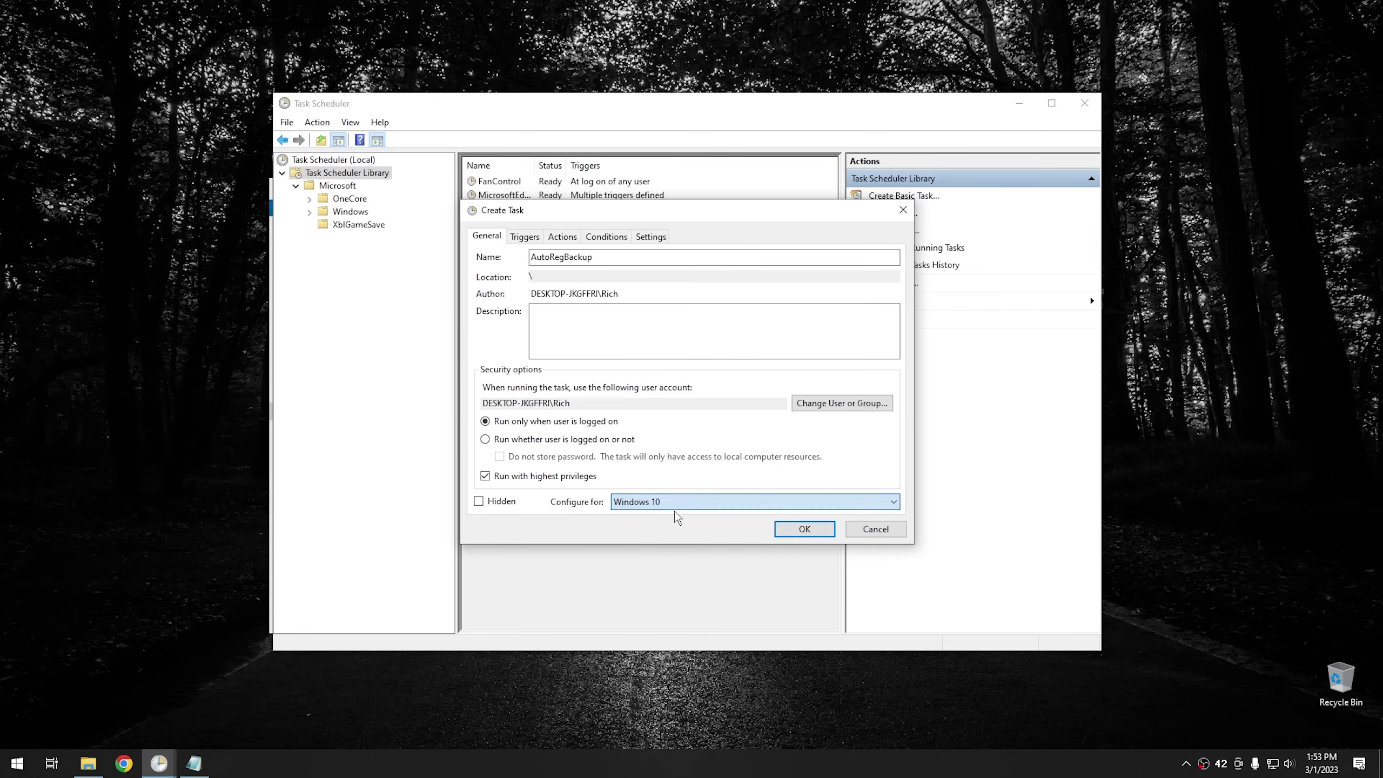
# Add a Daily trigger firing at 1:53 PM, then show the task's empty Actions list
pyautogui.click(526, 236)
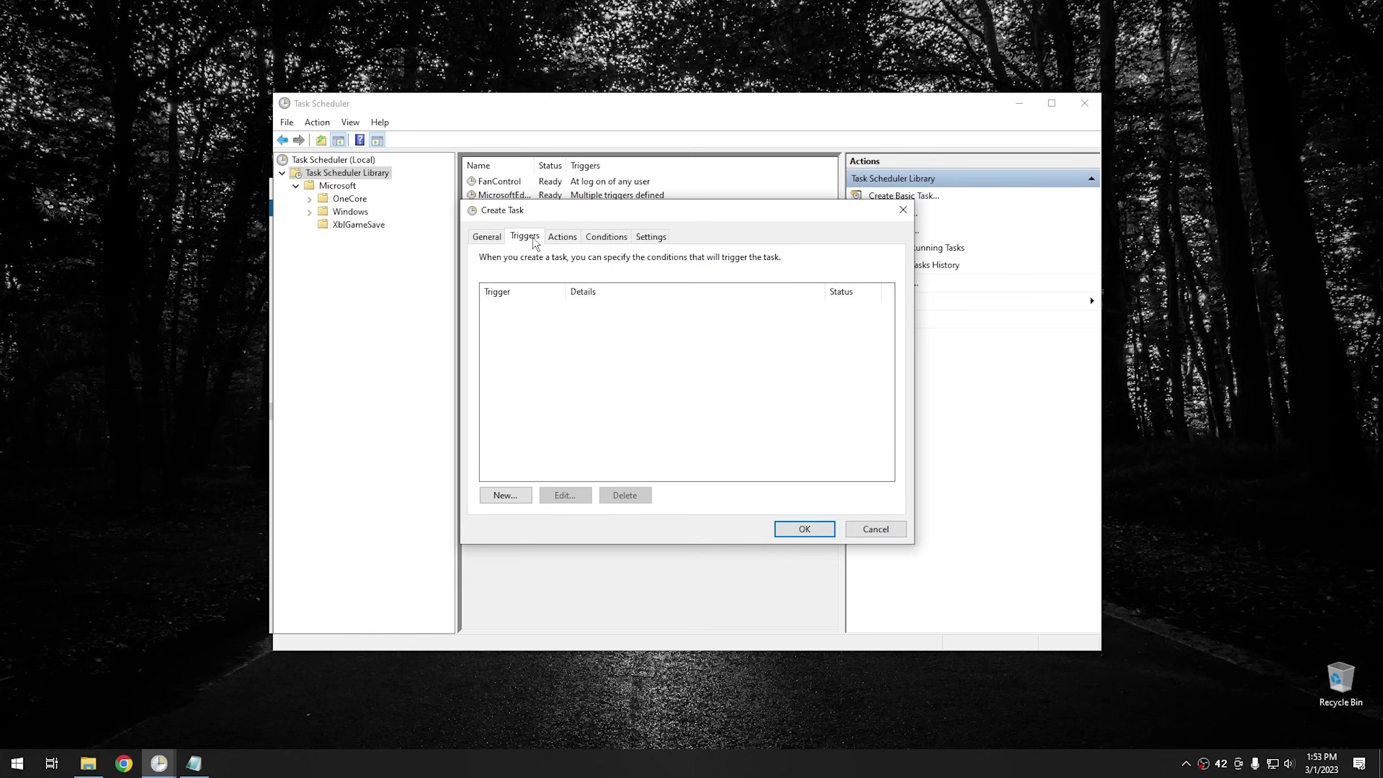
pyautogui.click(505, 495)
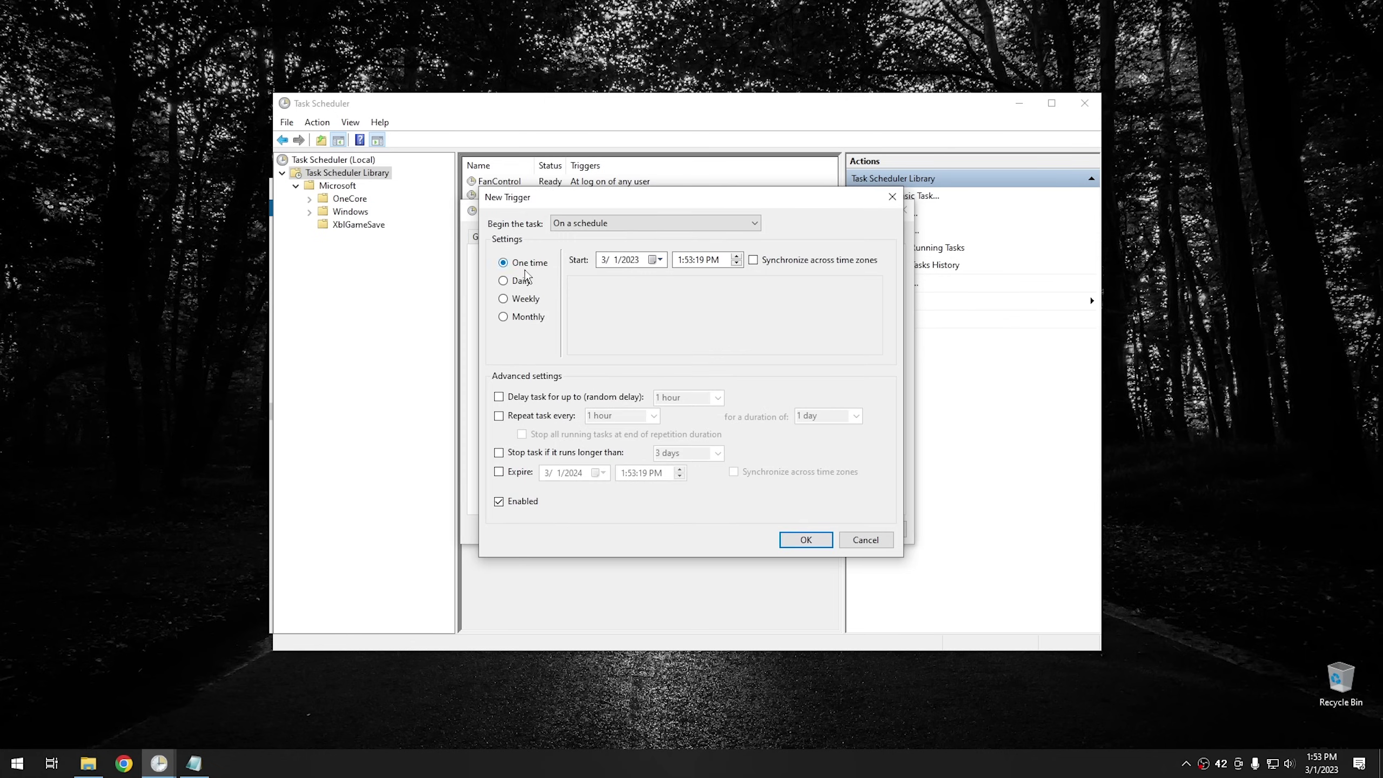
pyautogui.click(520, 281)
pyautogui.click(816, 544)
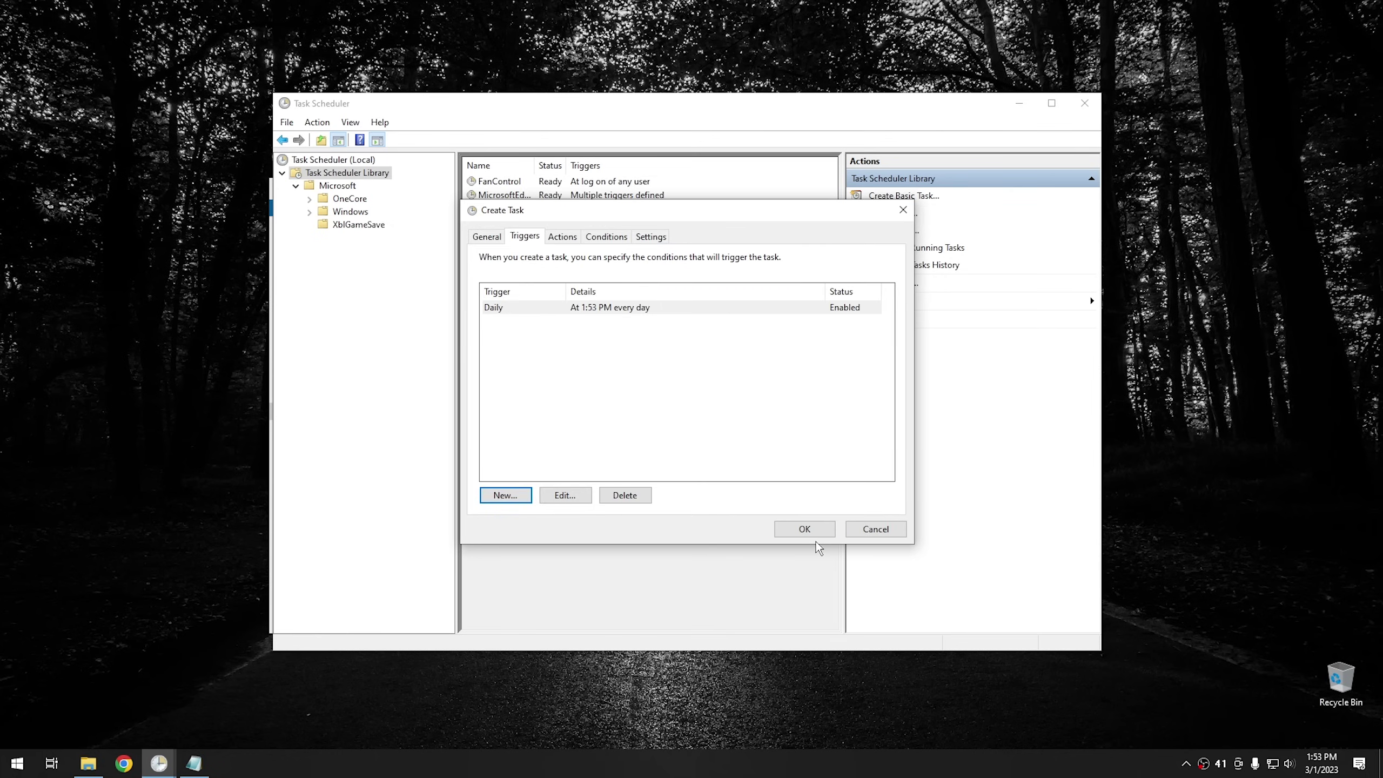
pyautogui.click(558, 240)
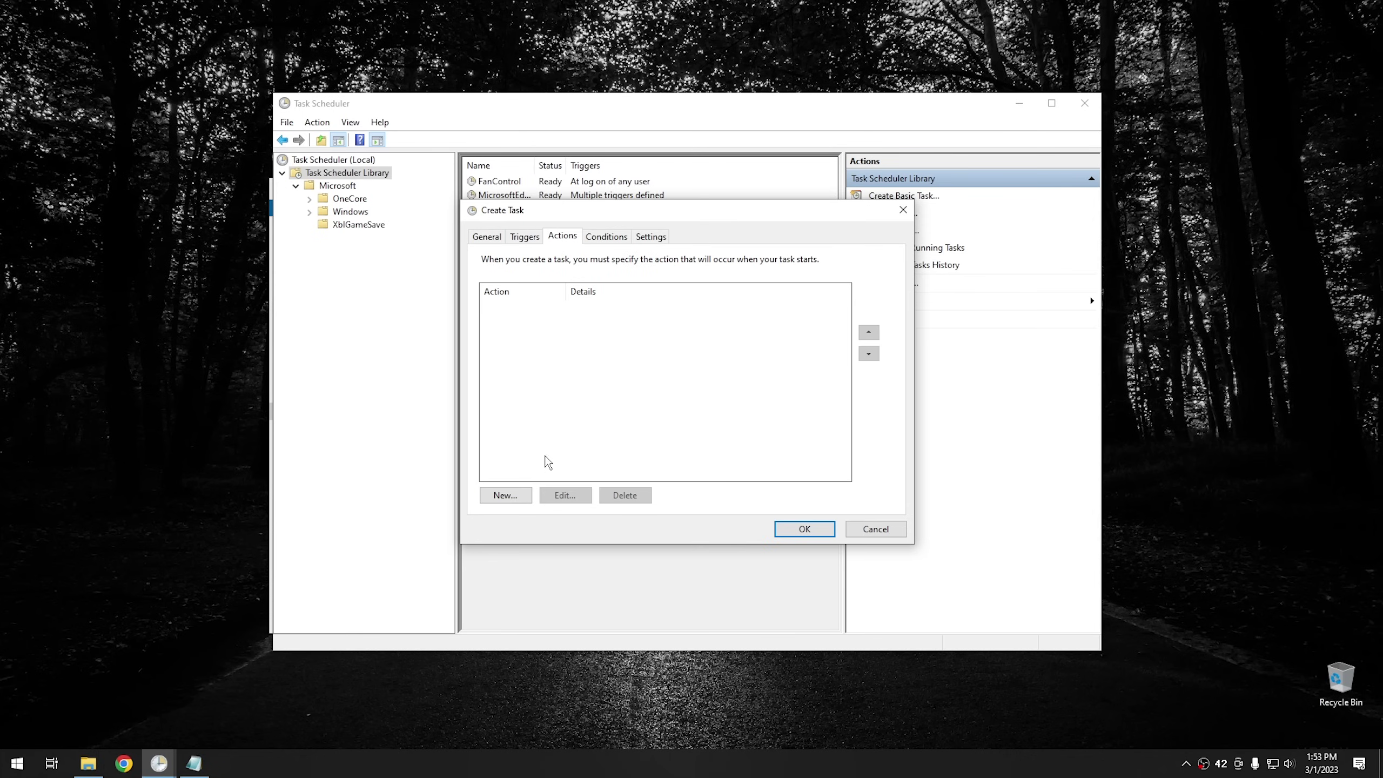
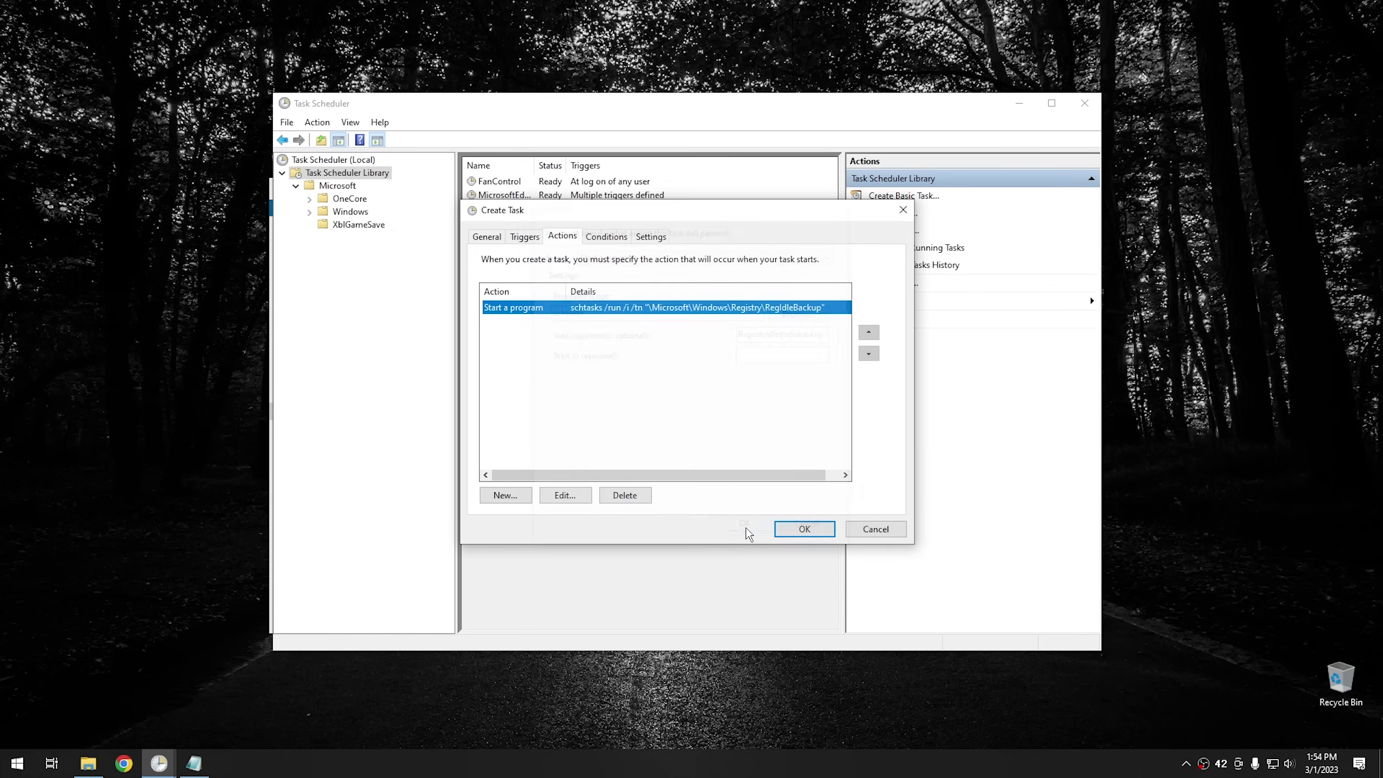
# Review the Conditions and Settings, then save the AutoRegBackup task with its daily 1:53 PM trigger
pyautogui.click(611, 240)
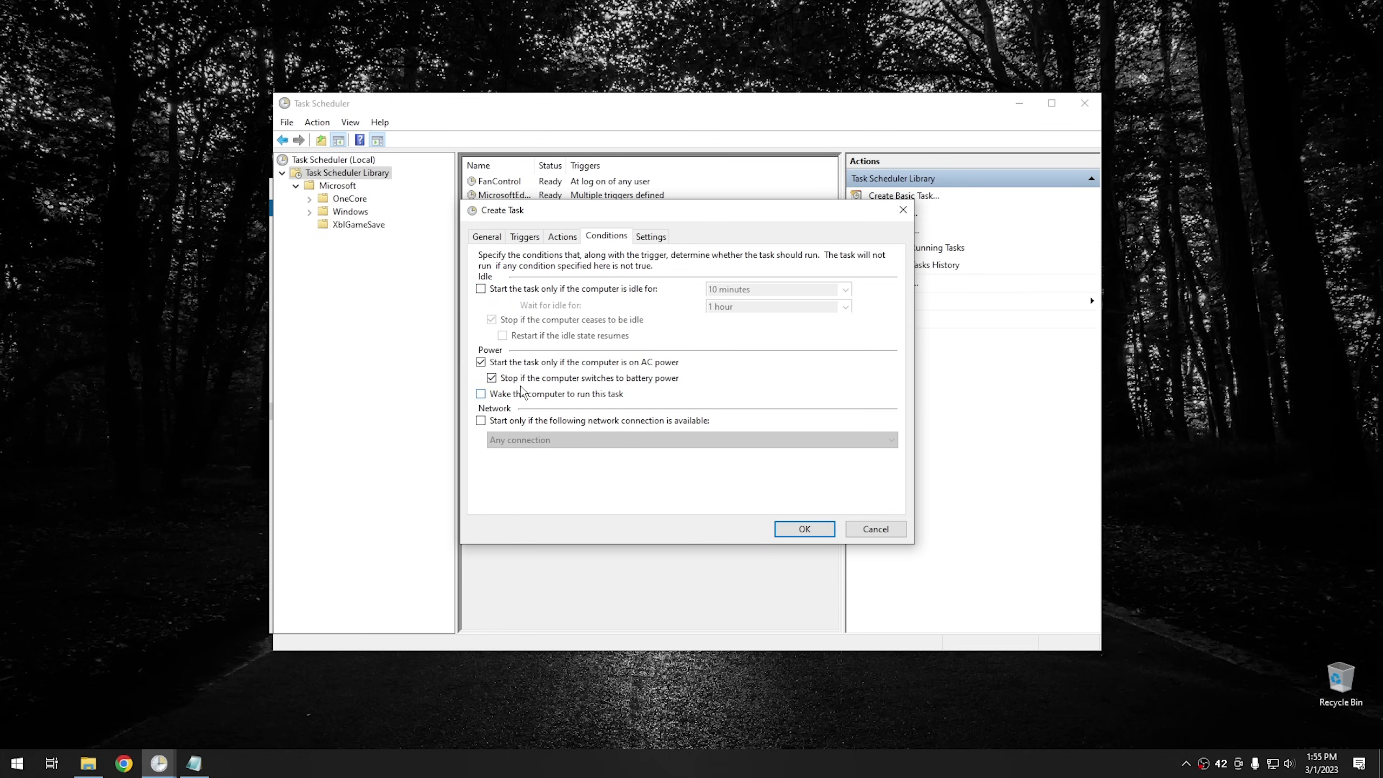
pyautogui.click(649, 238)
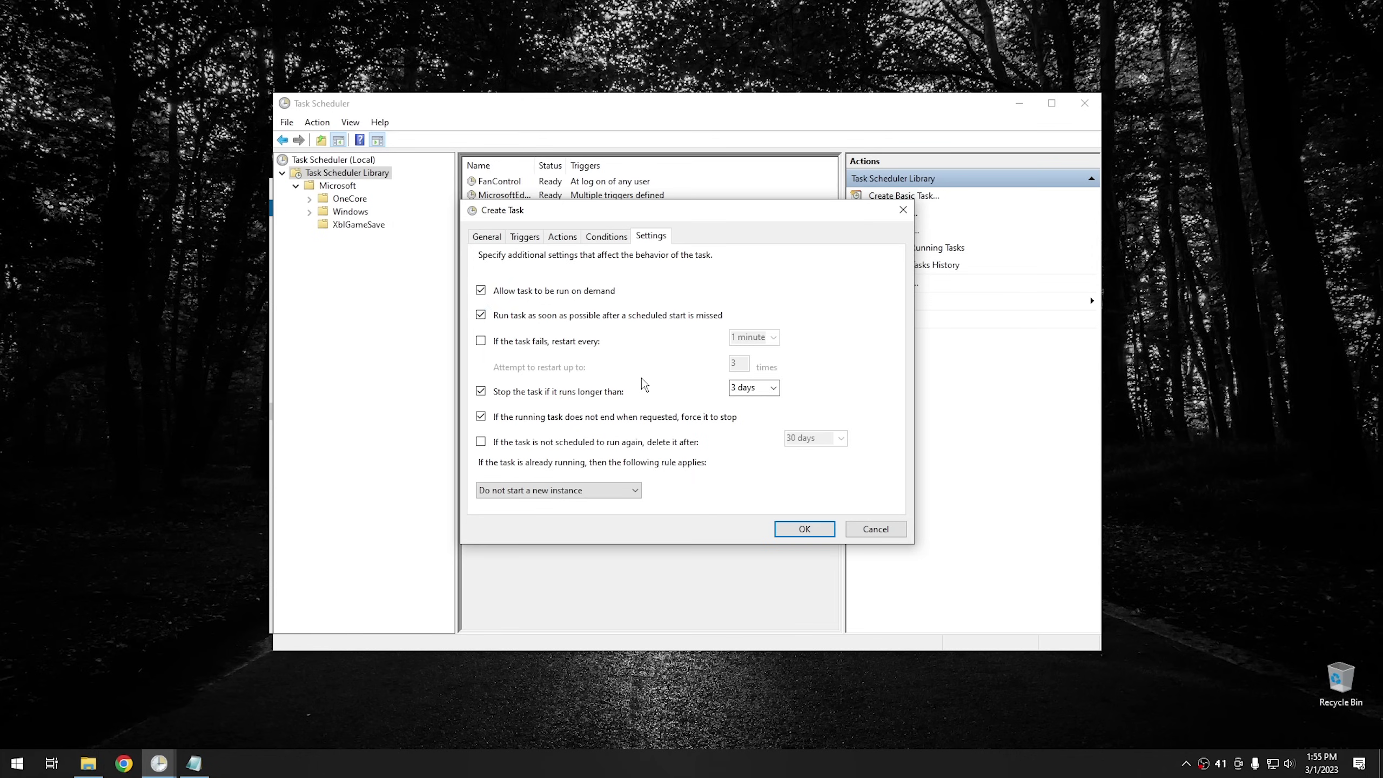
pyautogui.click(798, 529)
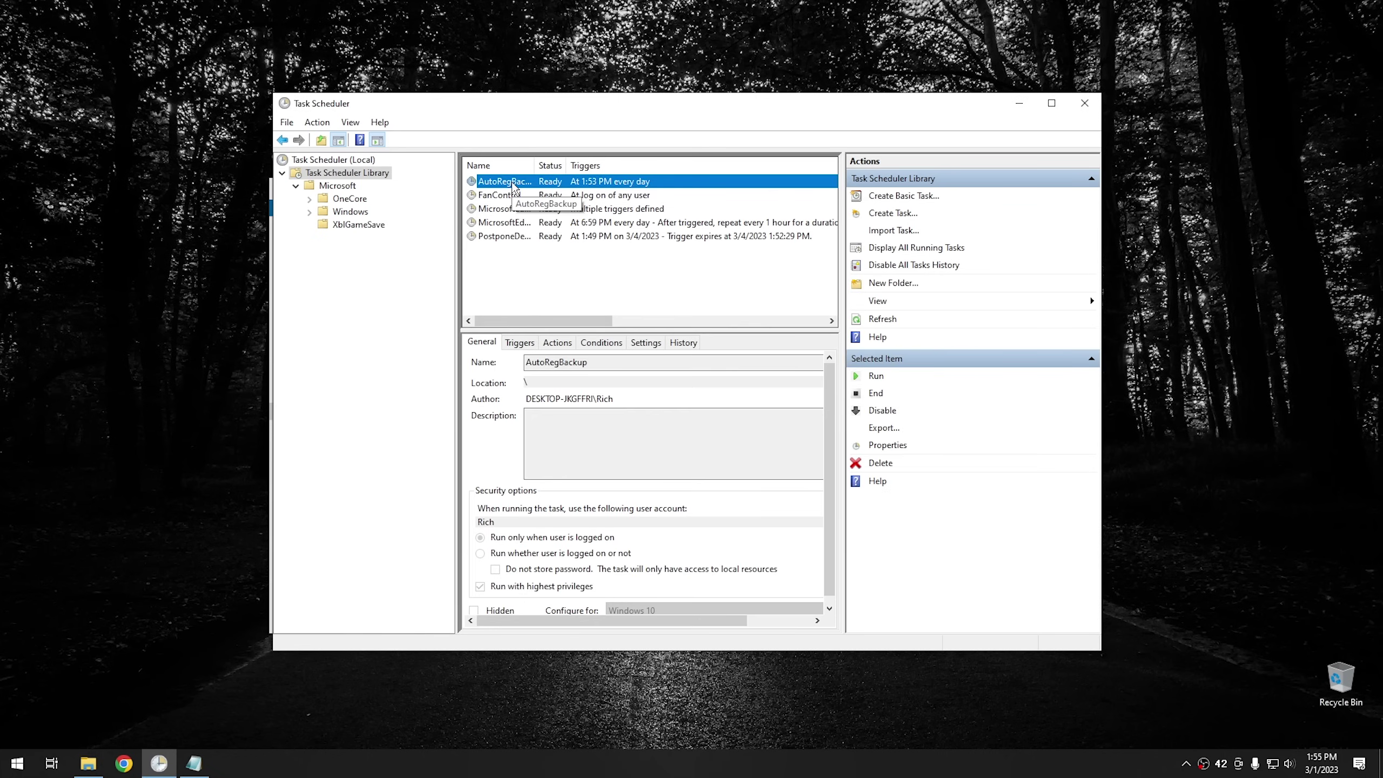
# Run AutoRegBackup now, then minimize Task Scheduler to check the RegBack backups
pyautogui.rightClick(514, 187)
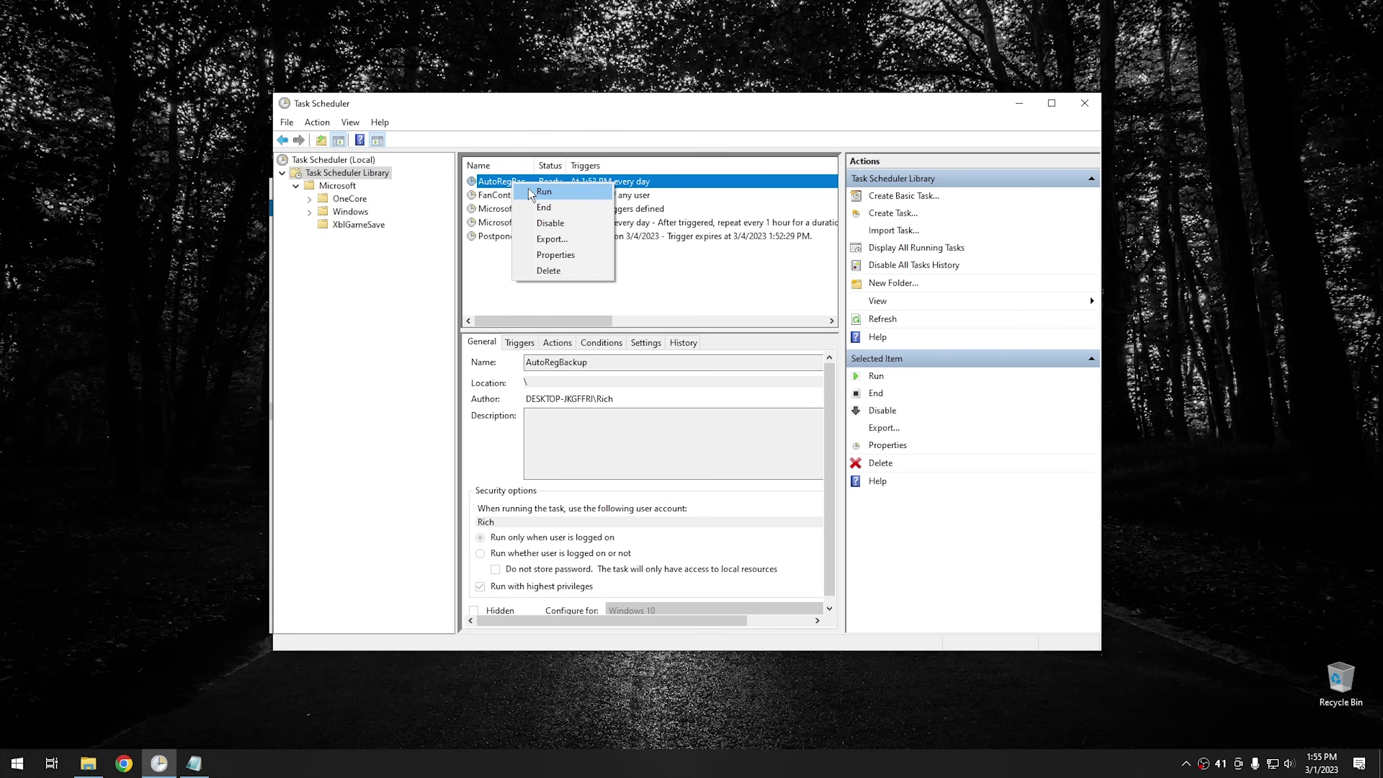
pyautogui.click(531, 194)
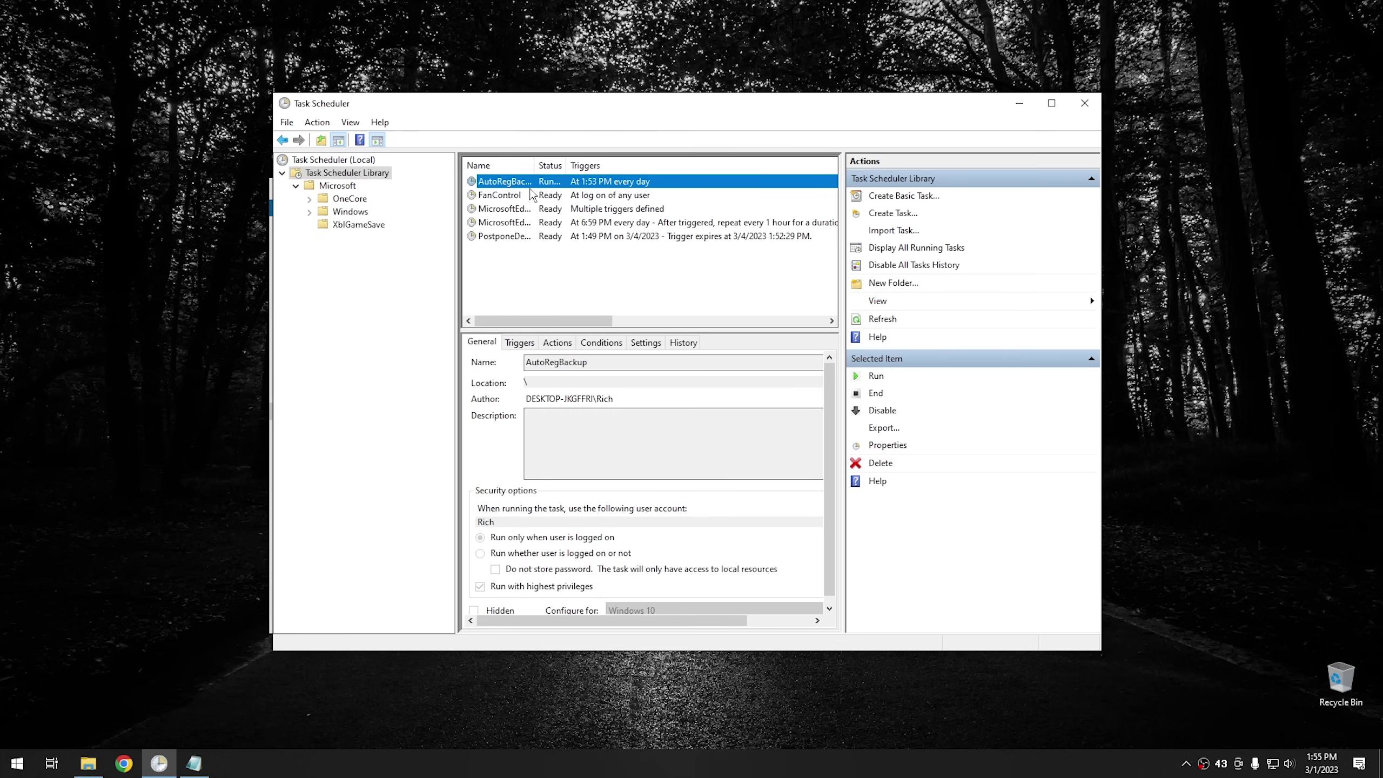
pyautogui.click(1013, 107)
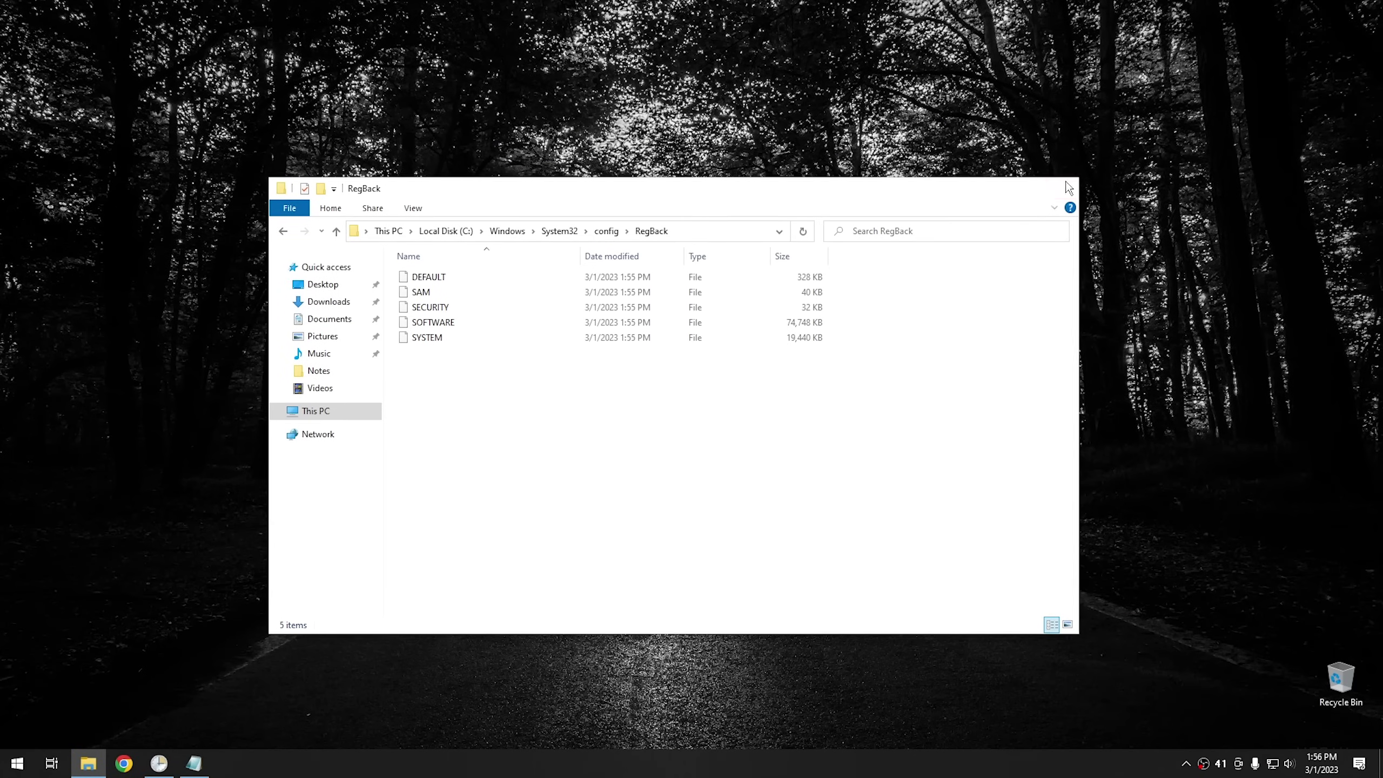
# Close the RegBack folder and launch Registry Editor with administrator rights
pyautogui.click(1061, 188)
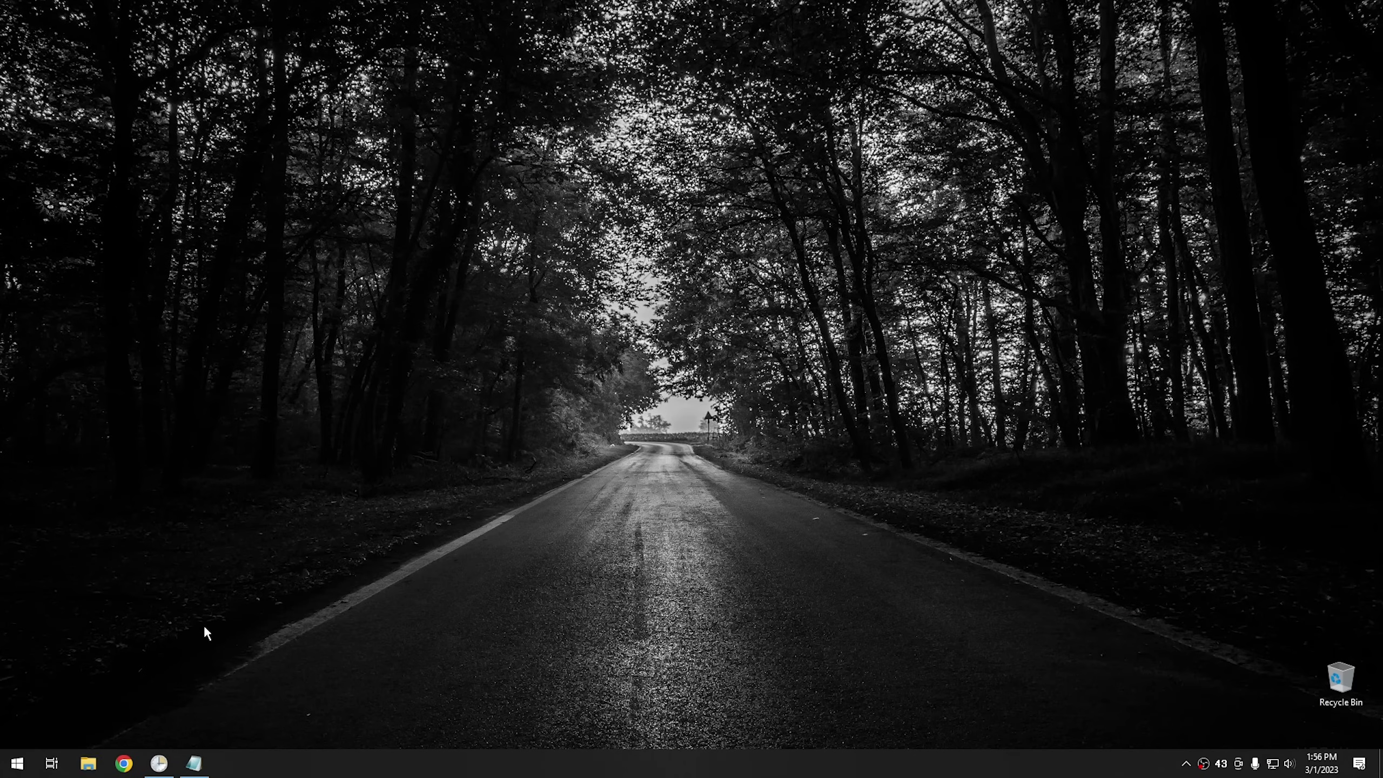
pyautogui.click(18, 764)
pyautogui.write('reg')
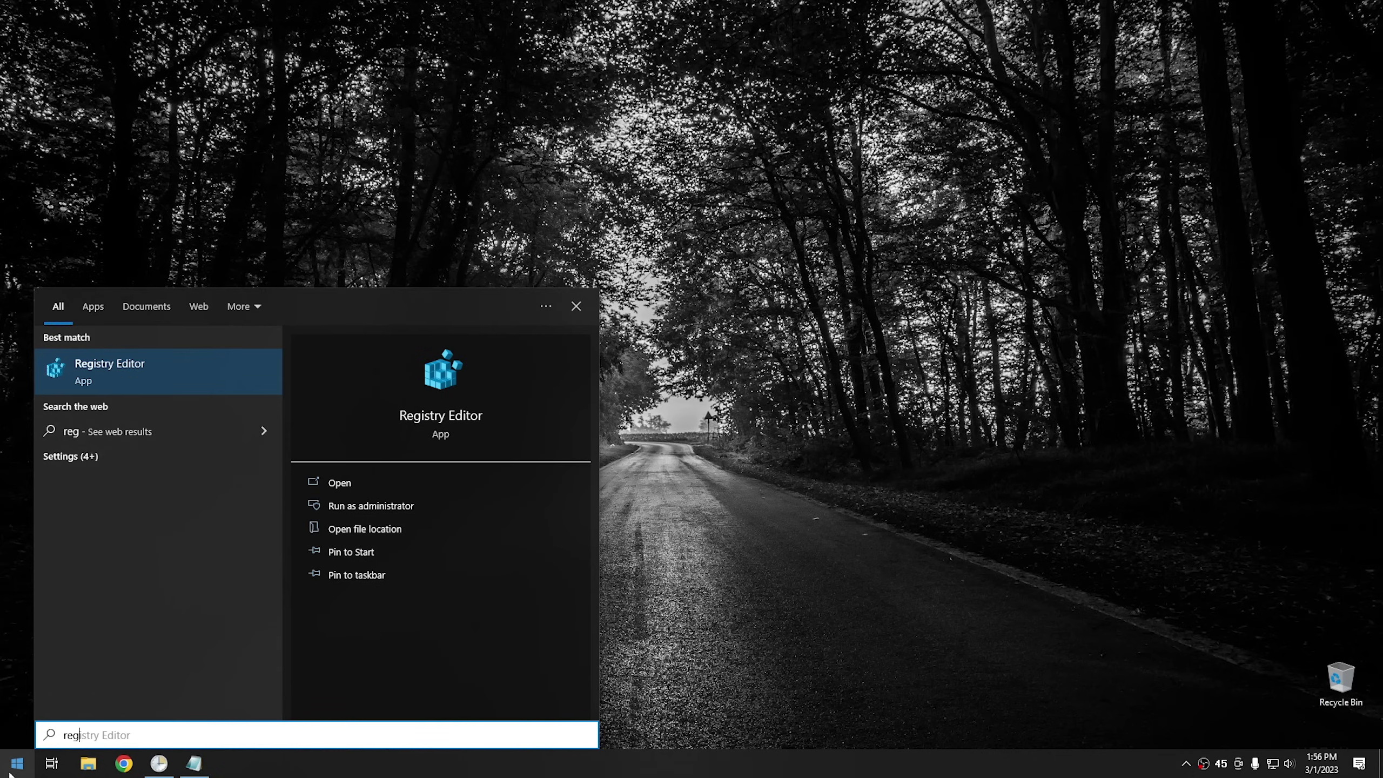
pyautogui.click(150, 377)
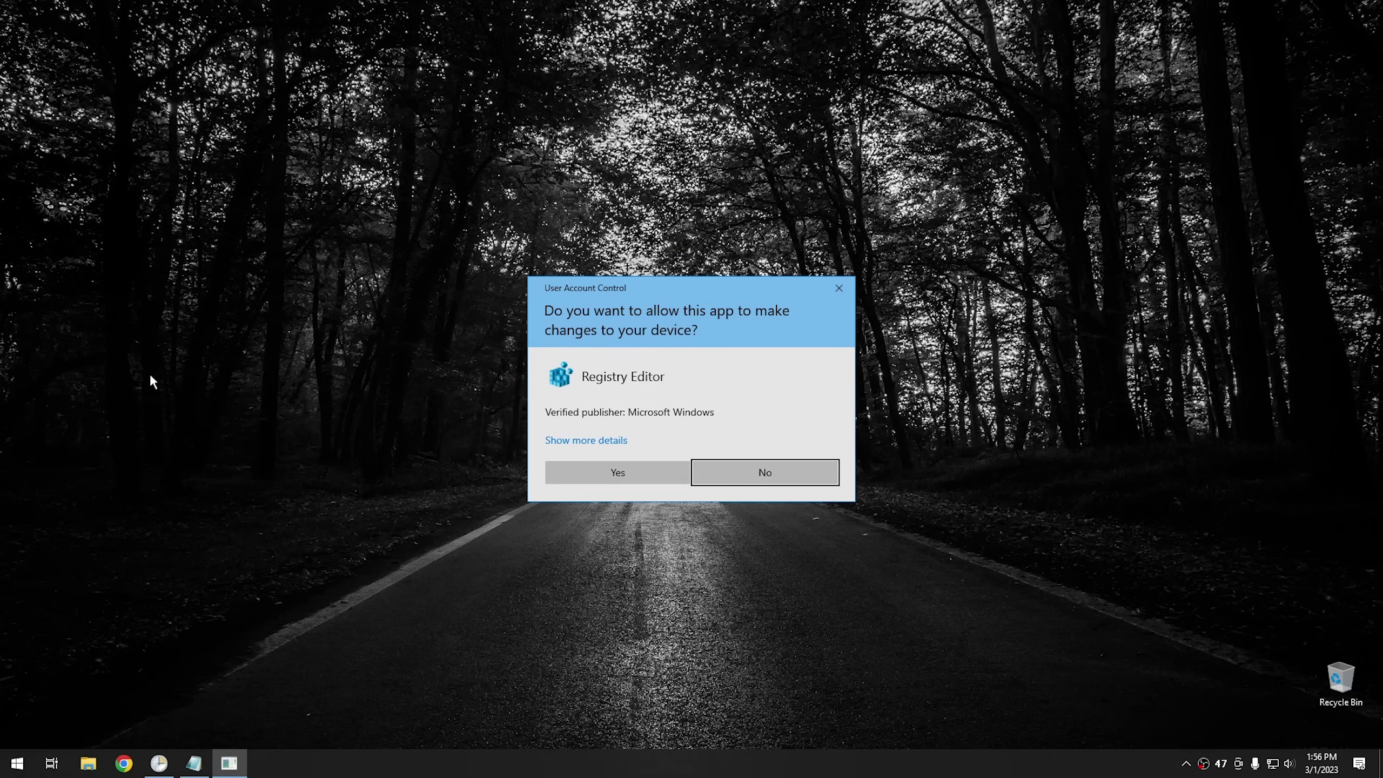
pyautogui.click(609, 463)
pyautogui.moveTo(511, 105); pyautogui.dragTo(542, 46)
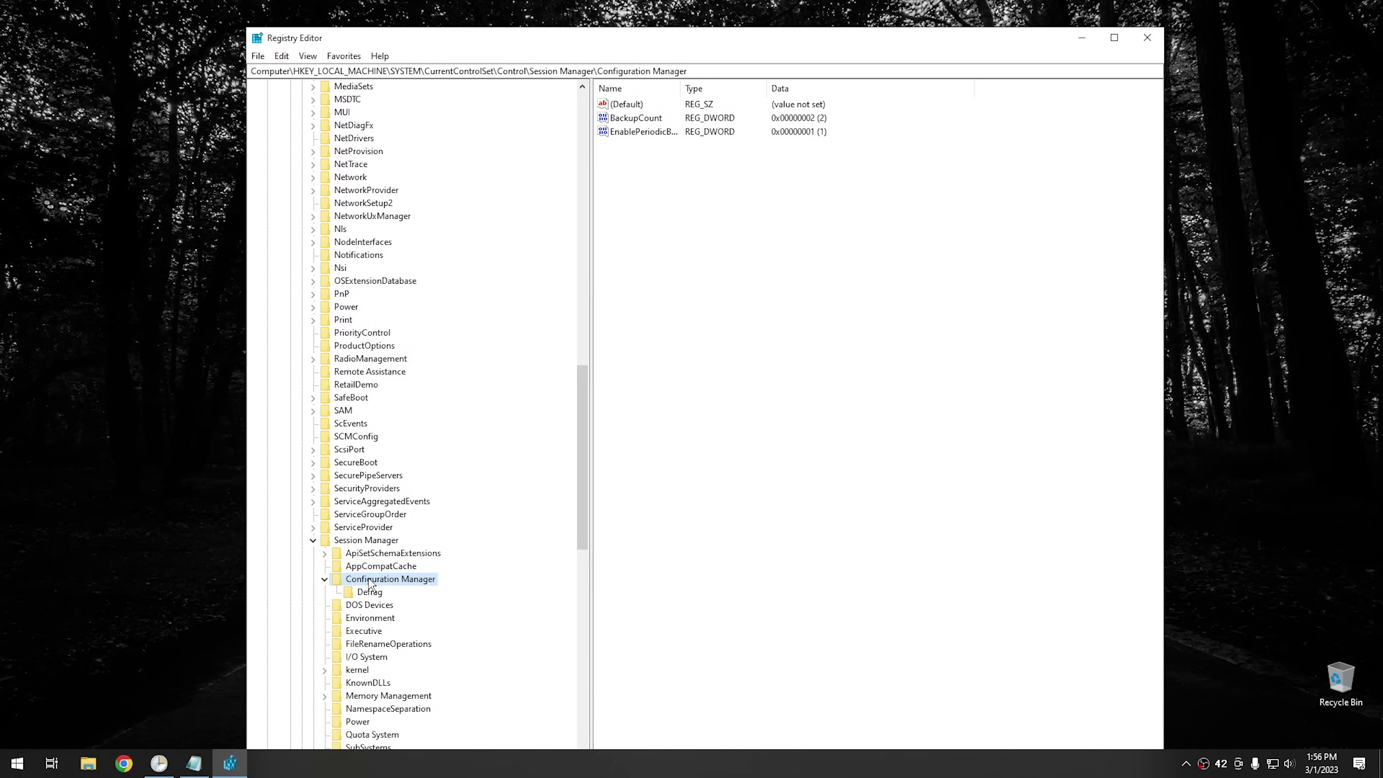
# Add a new key named LastKnownGood under Configuration Manager
pyautogui.rightClick(385, 584)
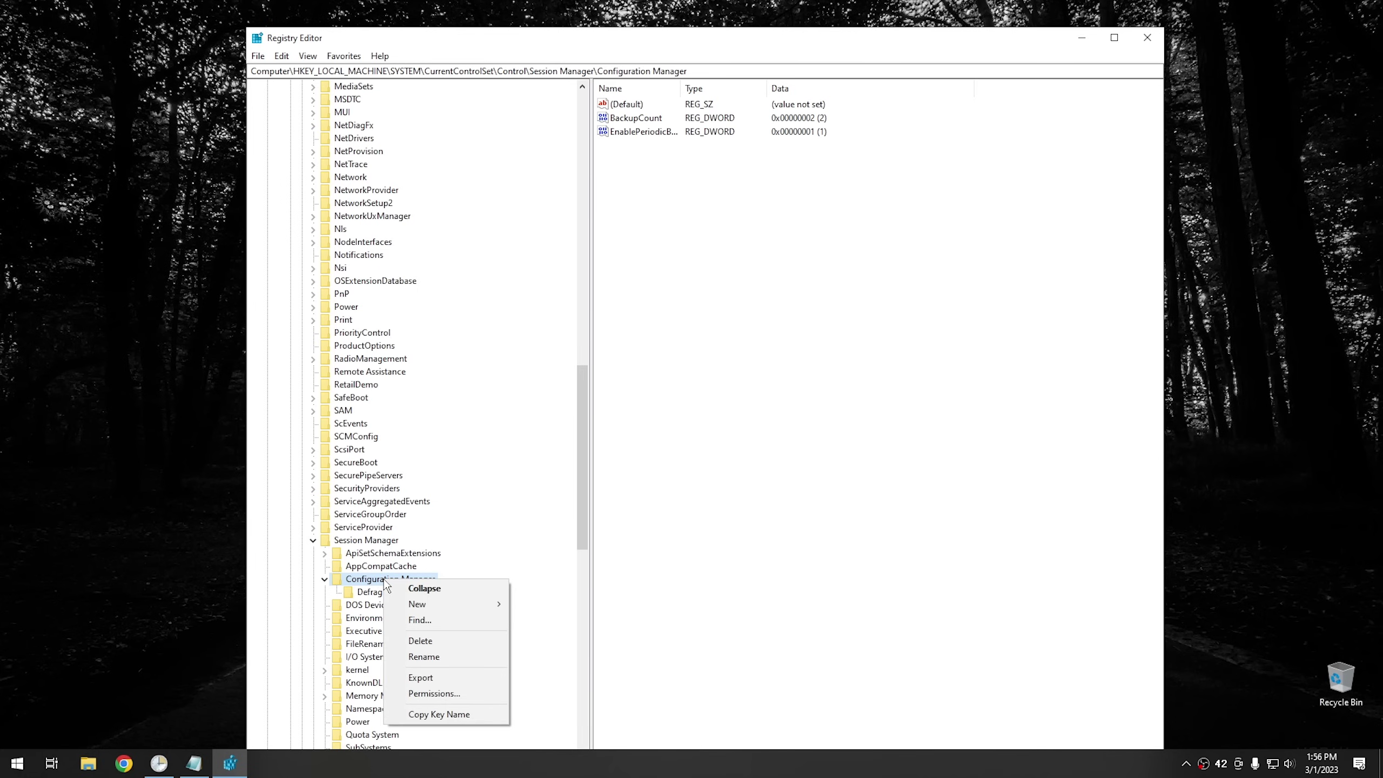
pyautogui.moveTo(436, 603)
pyautogui.click(537, 605)
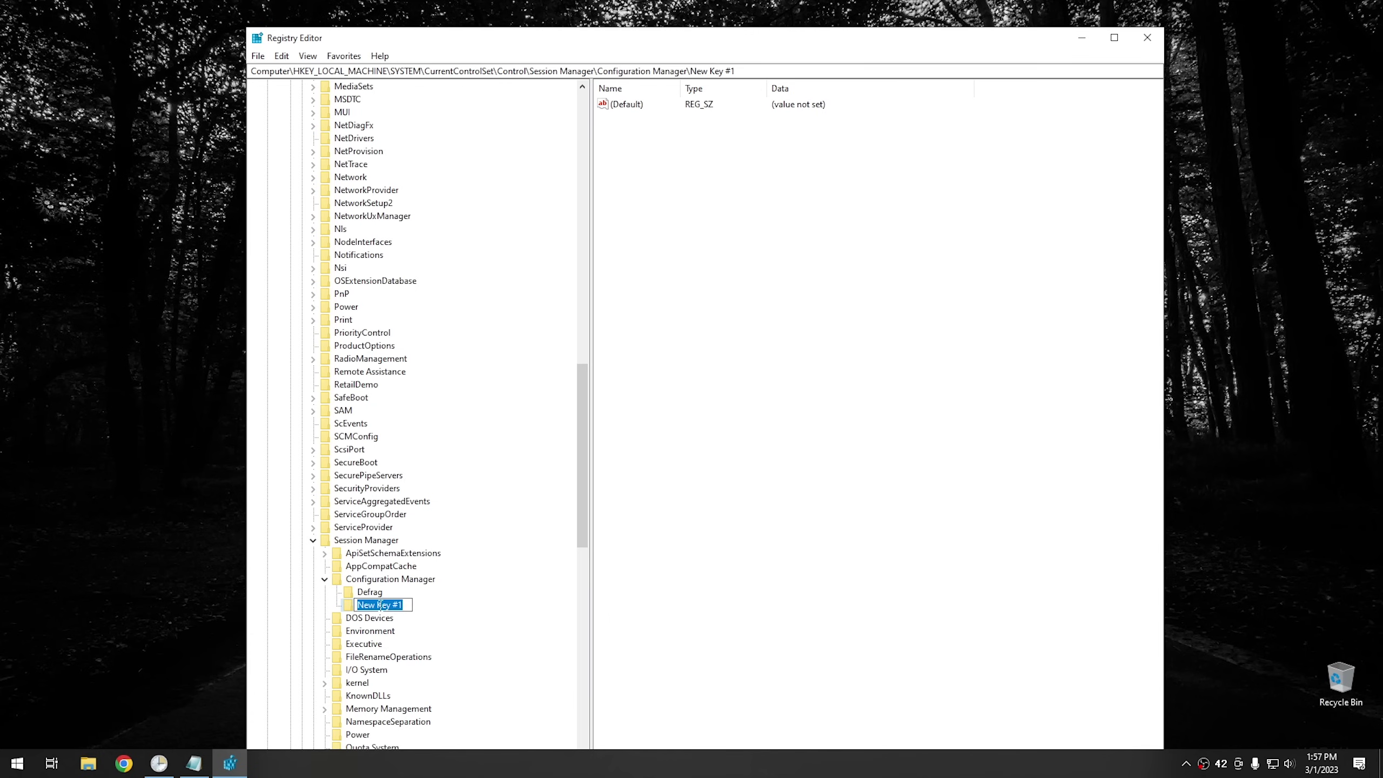
pyautogui.rightClick(379, 606)
pyautogui.click(432, 479)
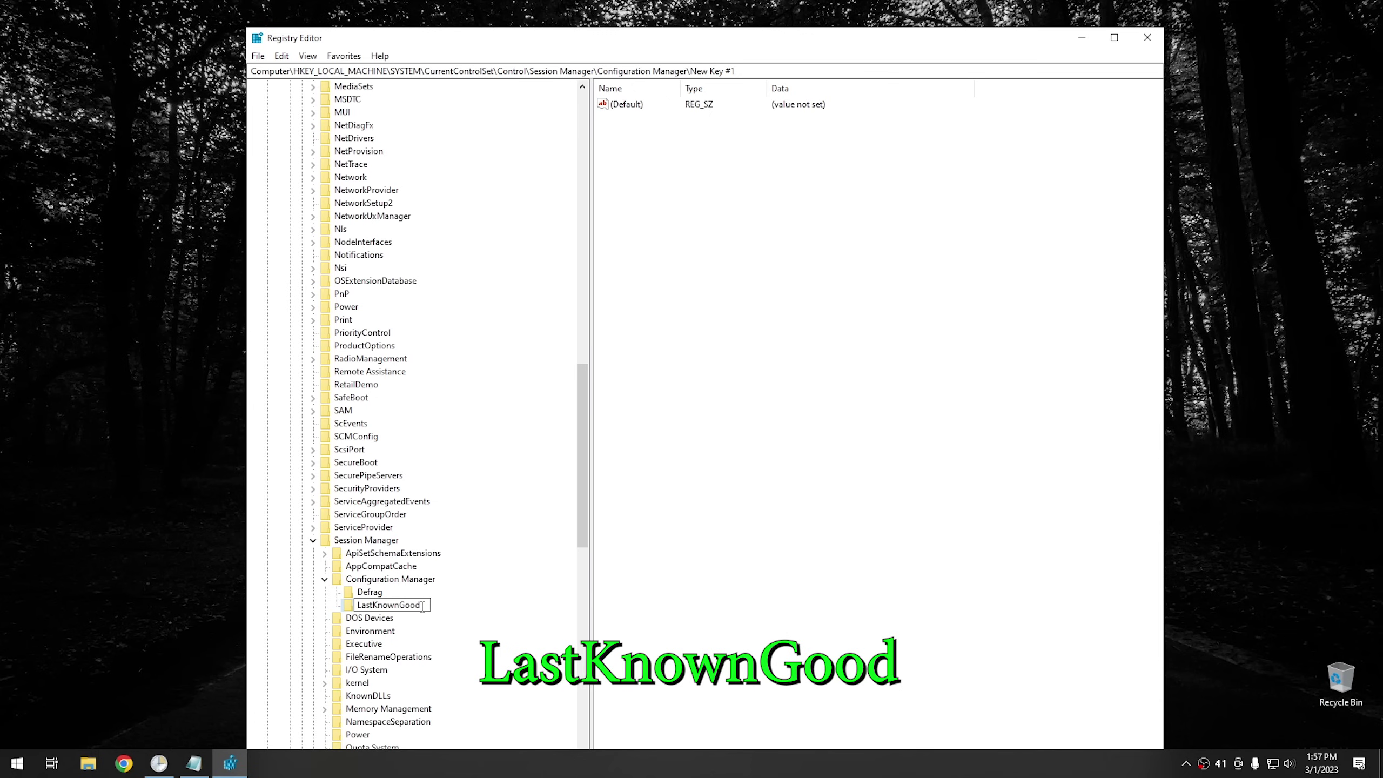
pyautogui.press('Return')
# Create a DWORD (32-bit) value named Enabled in LastKnownGood with data 1
pyautogui.rightClick(670, 234)
pyautogui.moveTo(697, 242)
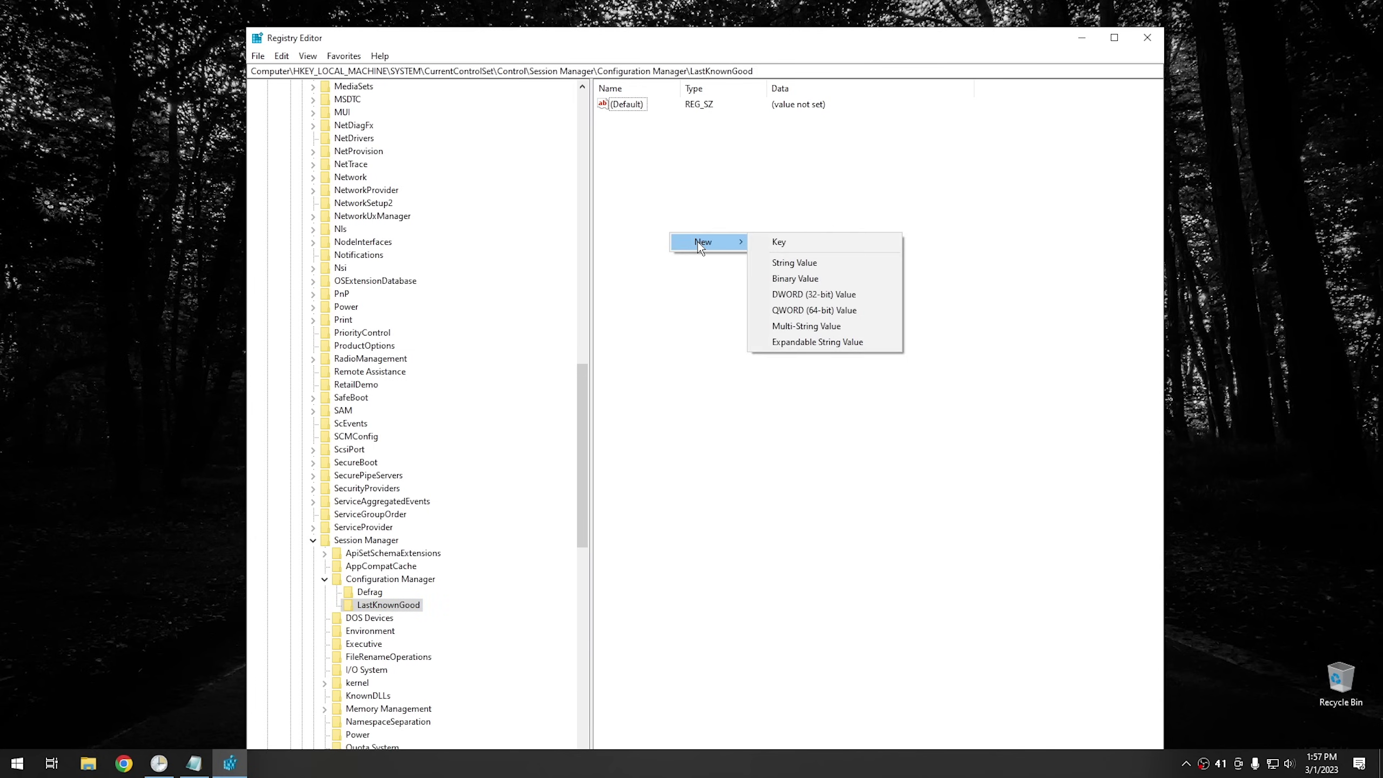
pyautogui.click(811, 297)
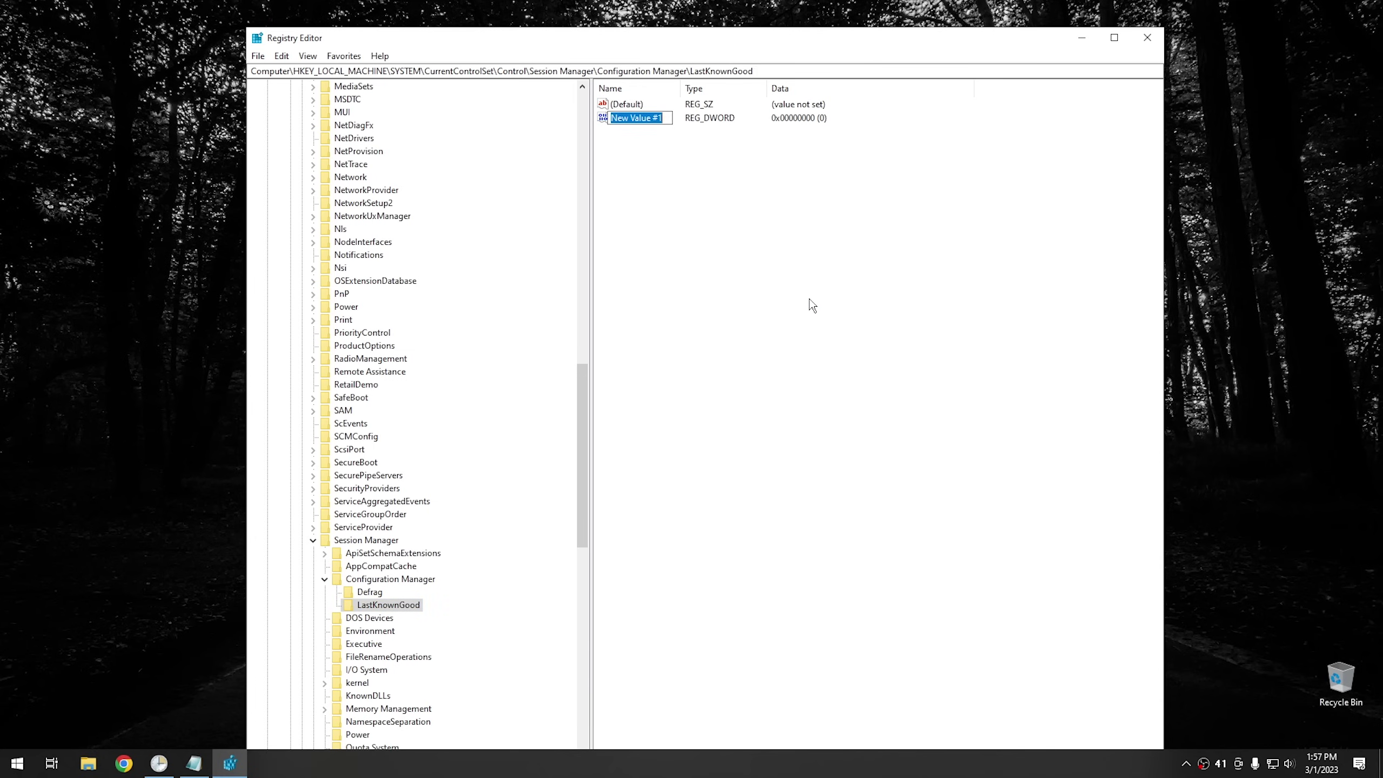
pyautogui.write('Enabled')
pyautogui.press('Return')
pyautogui.doubleClick(637, 121)
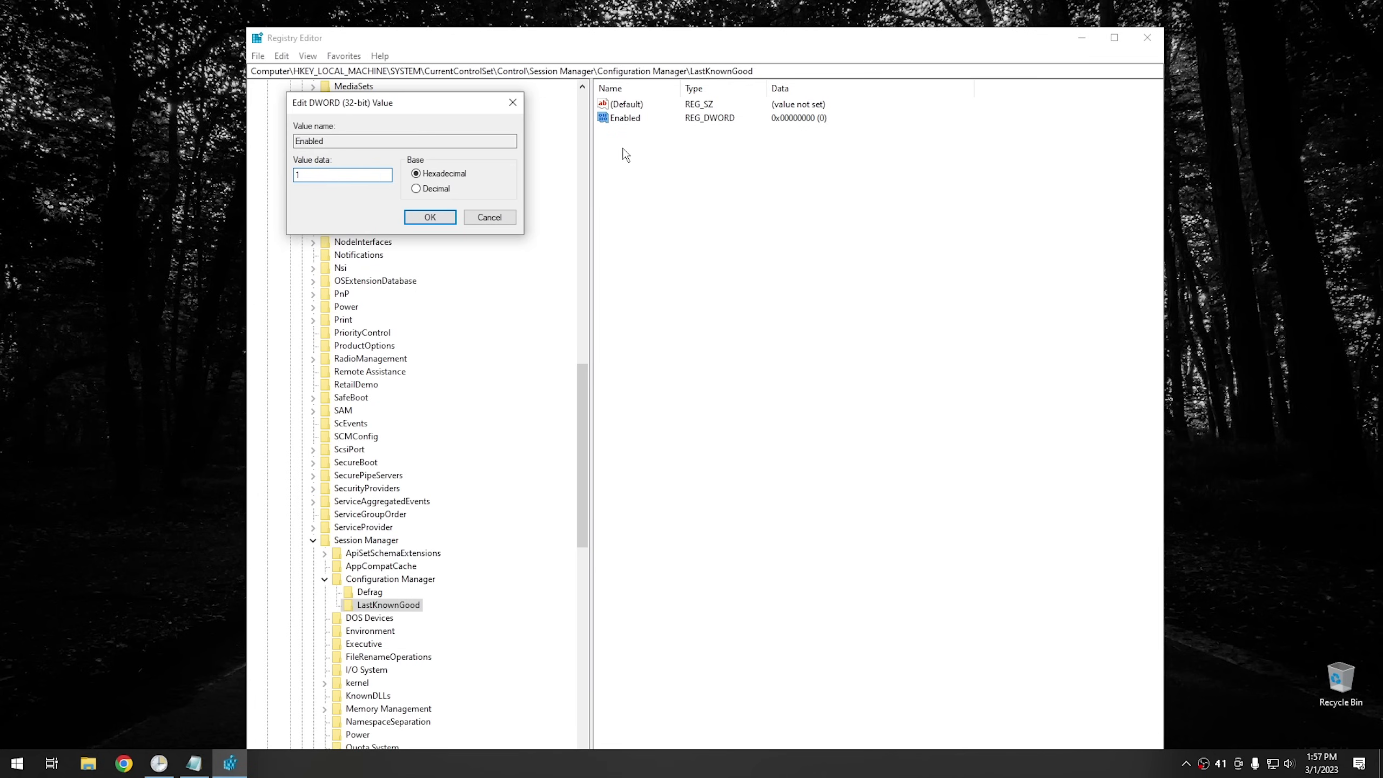
pyautogui.click(419, 222)
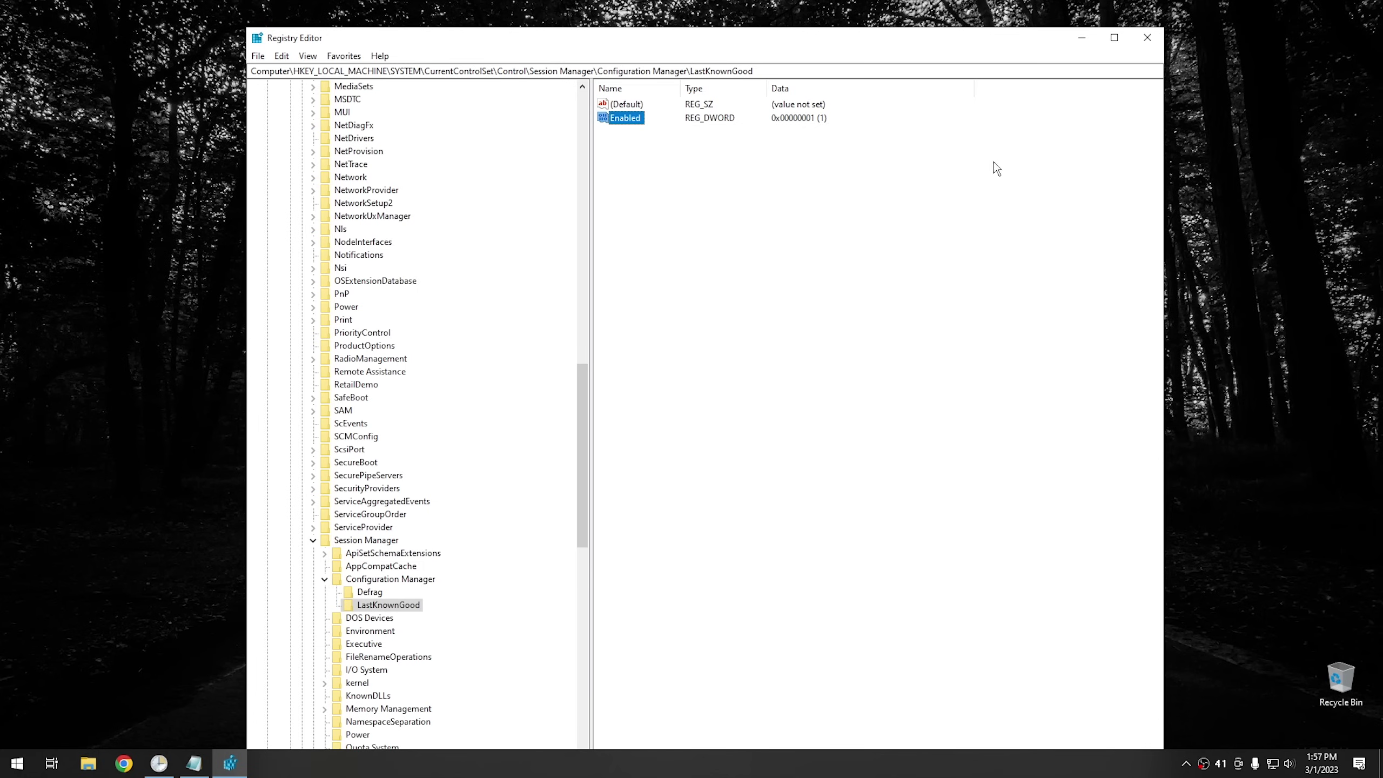
# Close Registry Editor and launch Command Prompt as administrator
pyautogui.click(1148, 39)
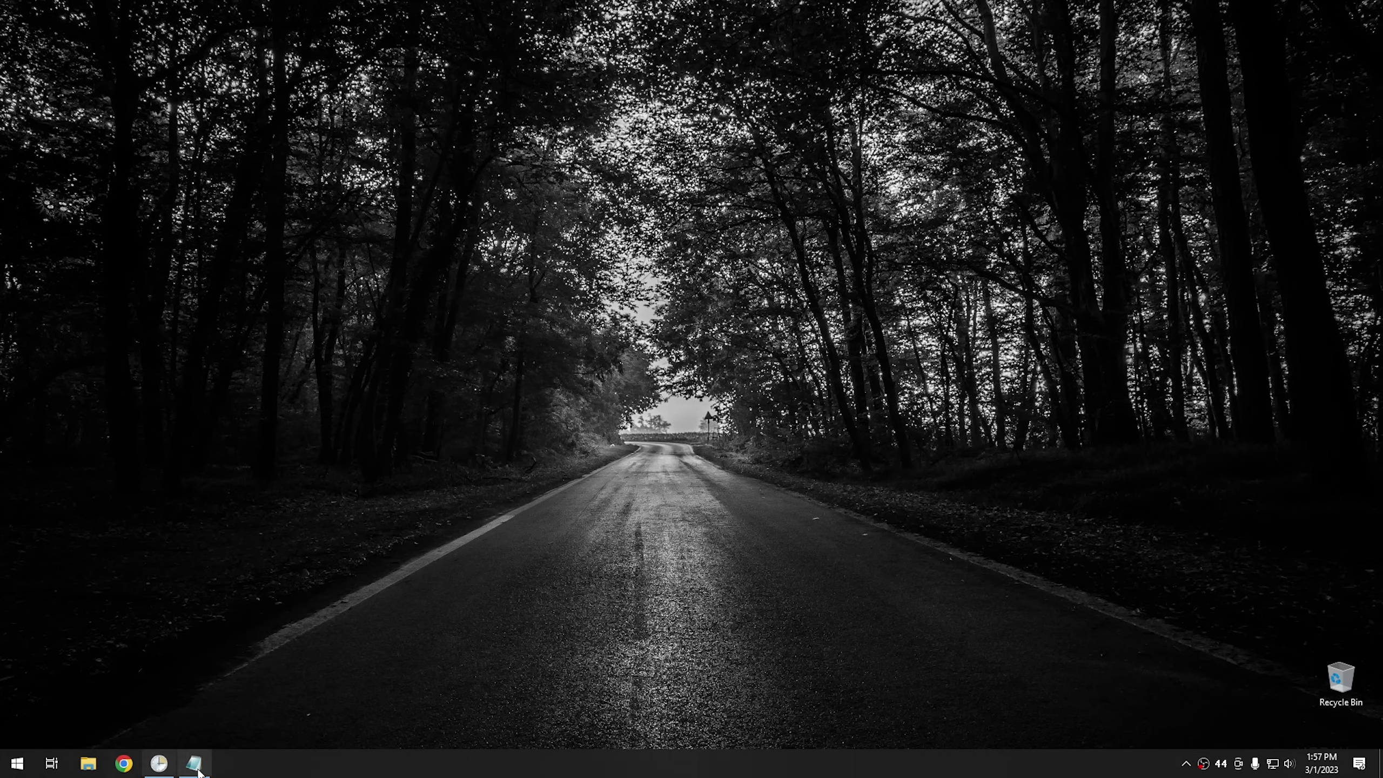
pyautogui.click(13, 772)
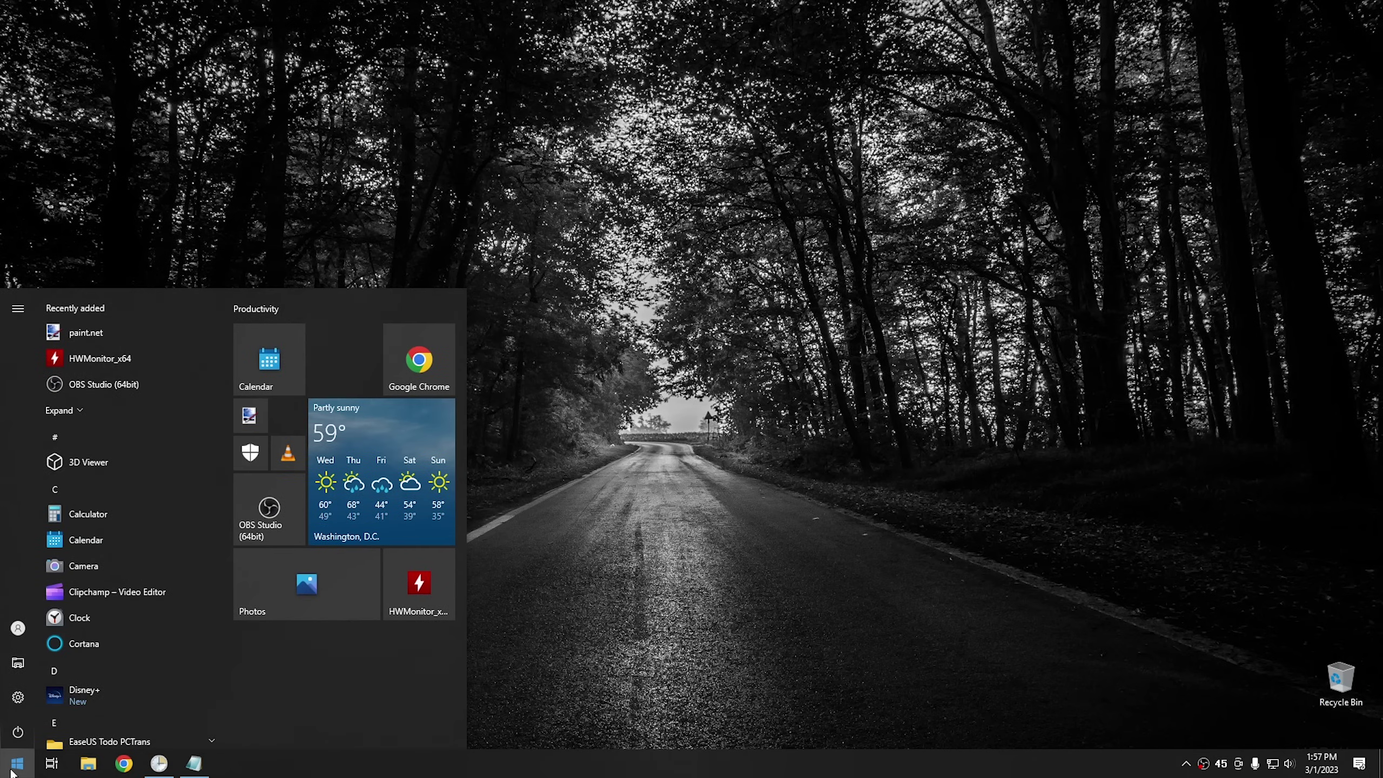
pyautogui.write('cmd')
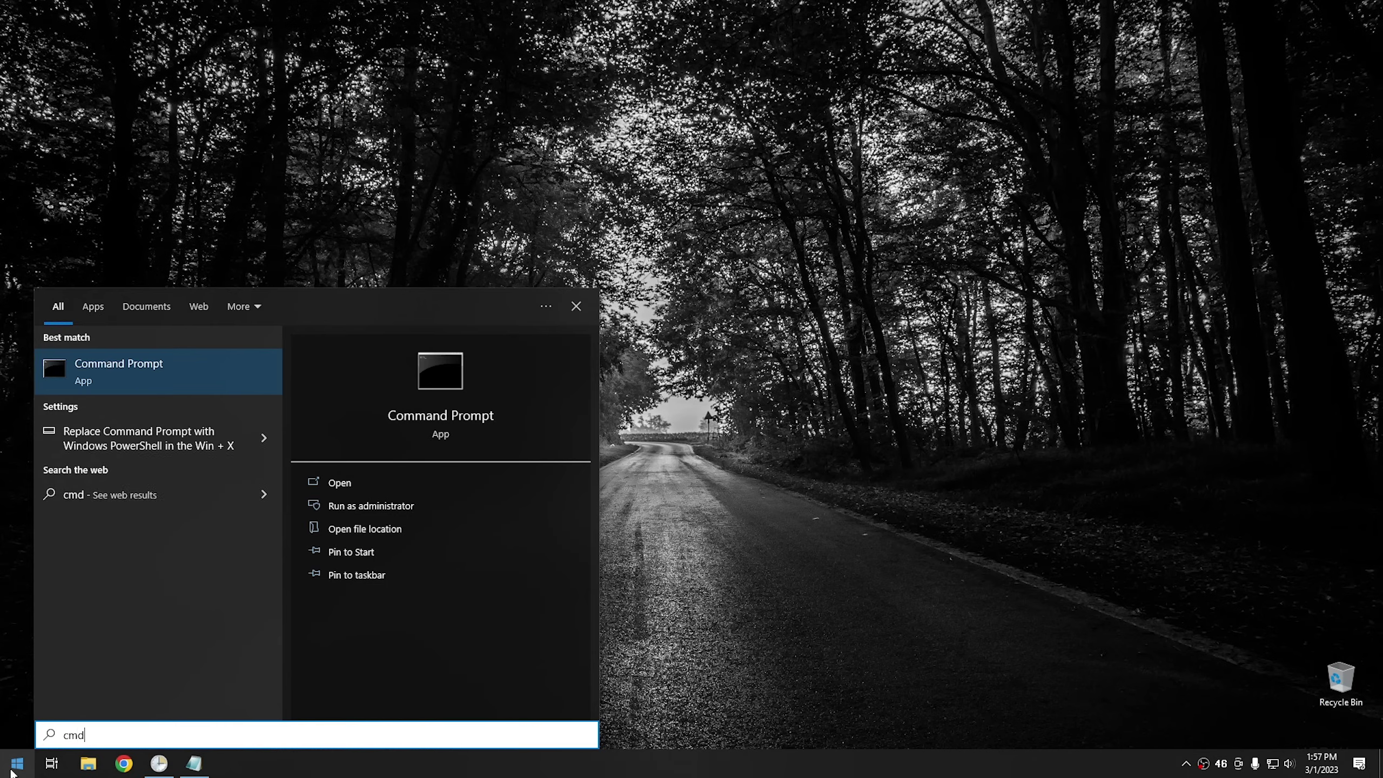
pyautogui.rightClick(156, 374)
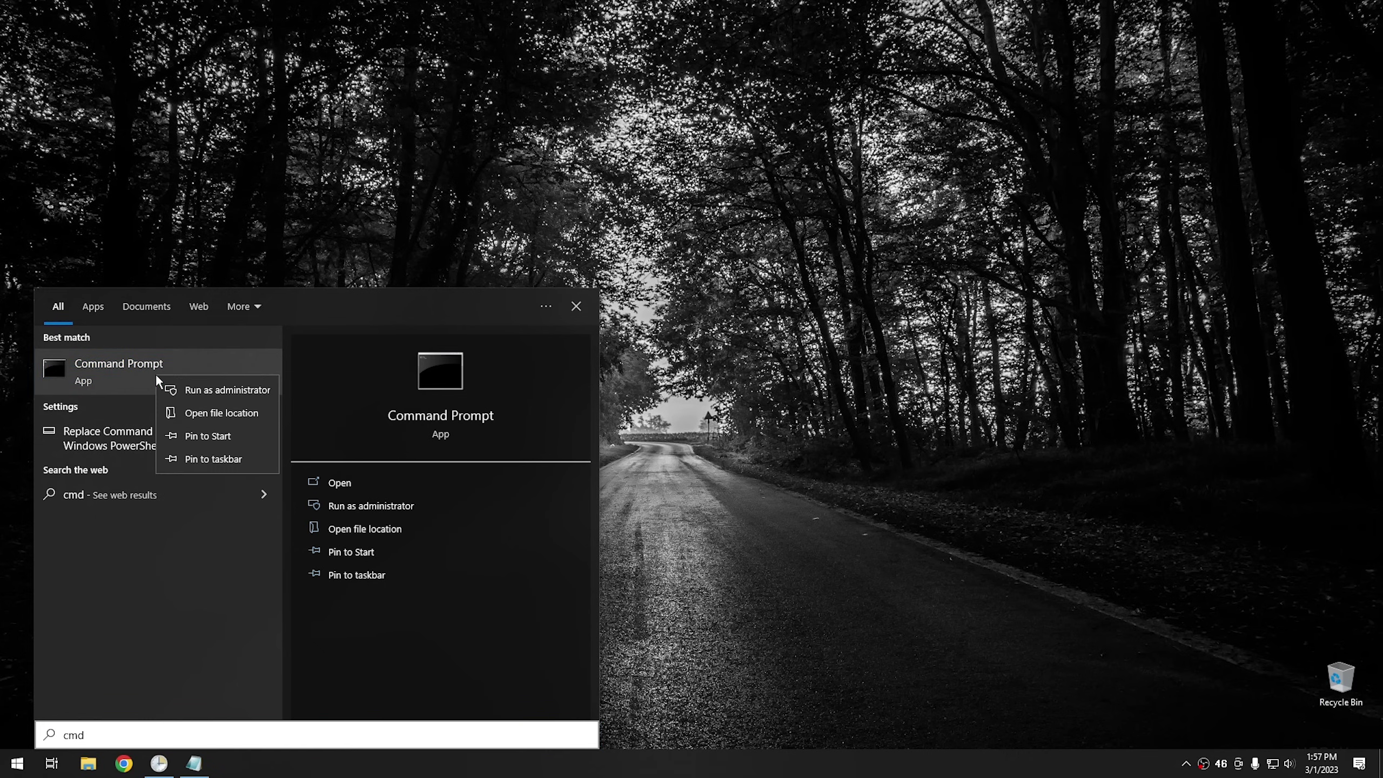
pyautogui.click(196, 392)
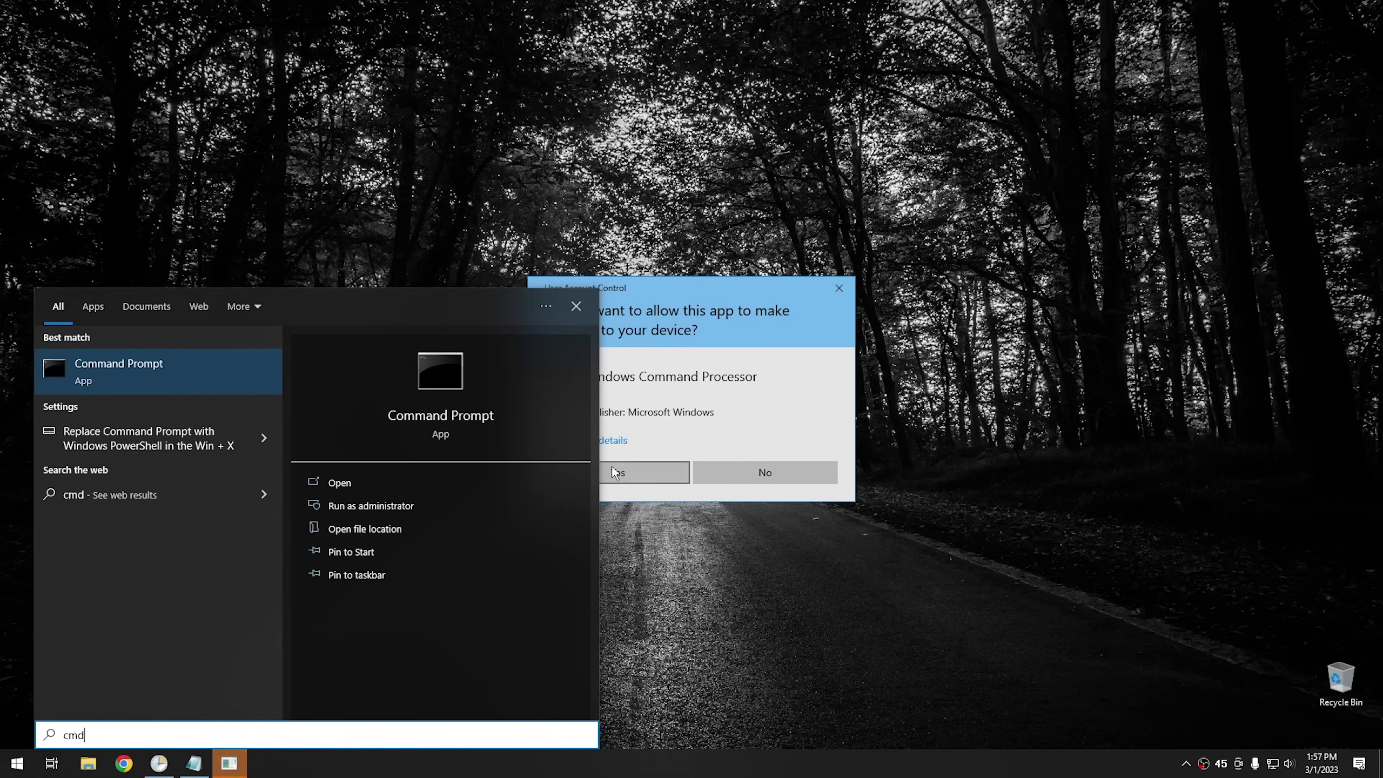
pyautogui.click(613, 467)
# Run bcdedit /Set {Current} BootMenuPolicy Legacy in the admin prompt
pyautogui.moveTo(375, 130); pyautogui.dragTo(629, 268)
pyautogui.write('bcdedit /Set {Current} BootMenuPolicy Legacy')
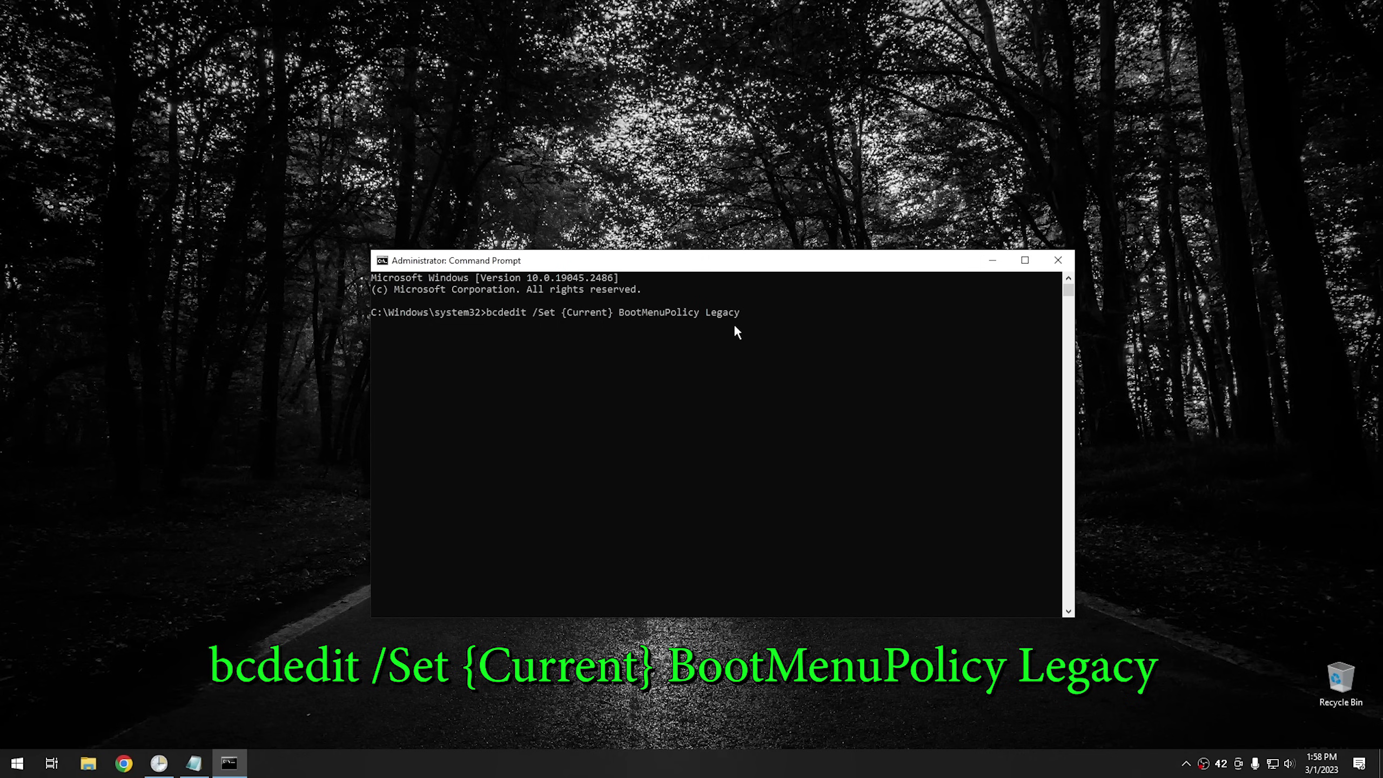
pyautogui.press('Return')
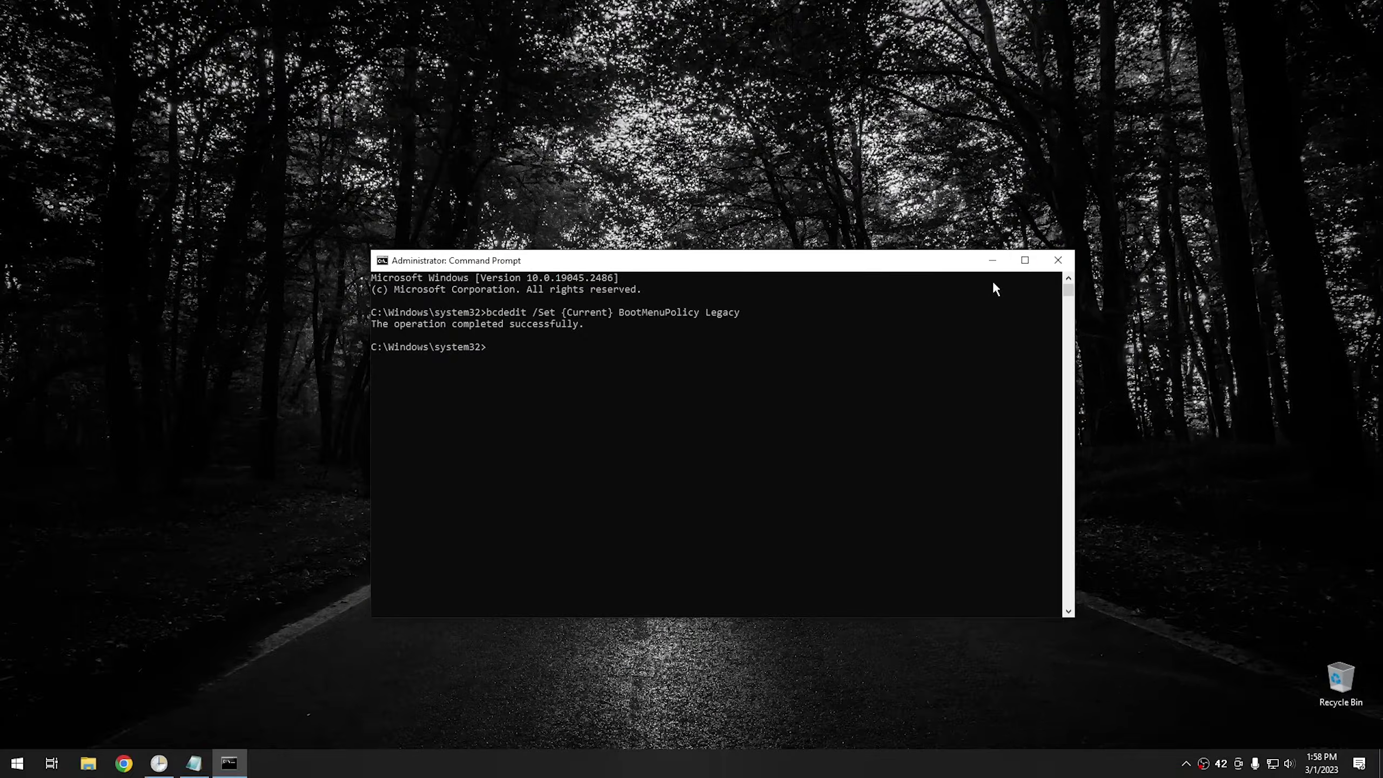
# Close Command Prompt and bring up the Start menu's power options
pyautogui.click(1064, 268)
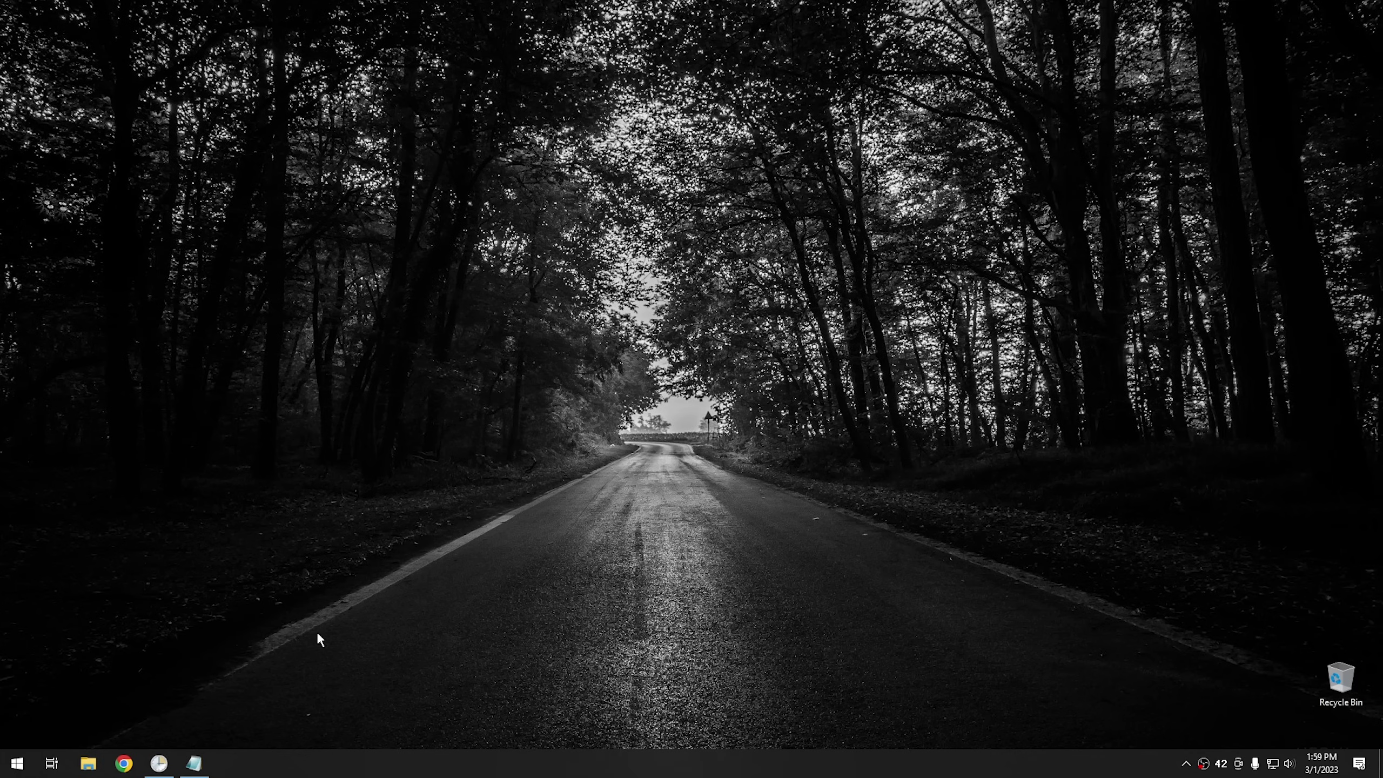
pyautogui.click(16, 763)
pyautogui.click(17, 732)
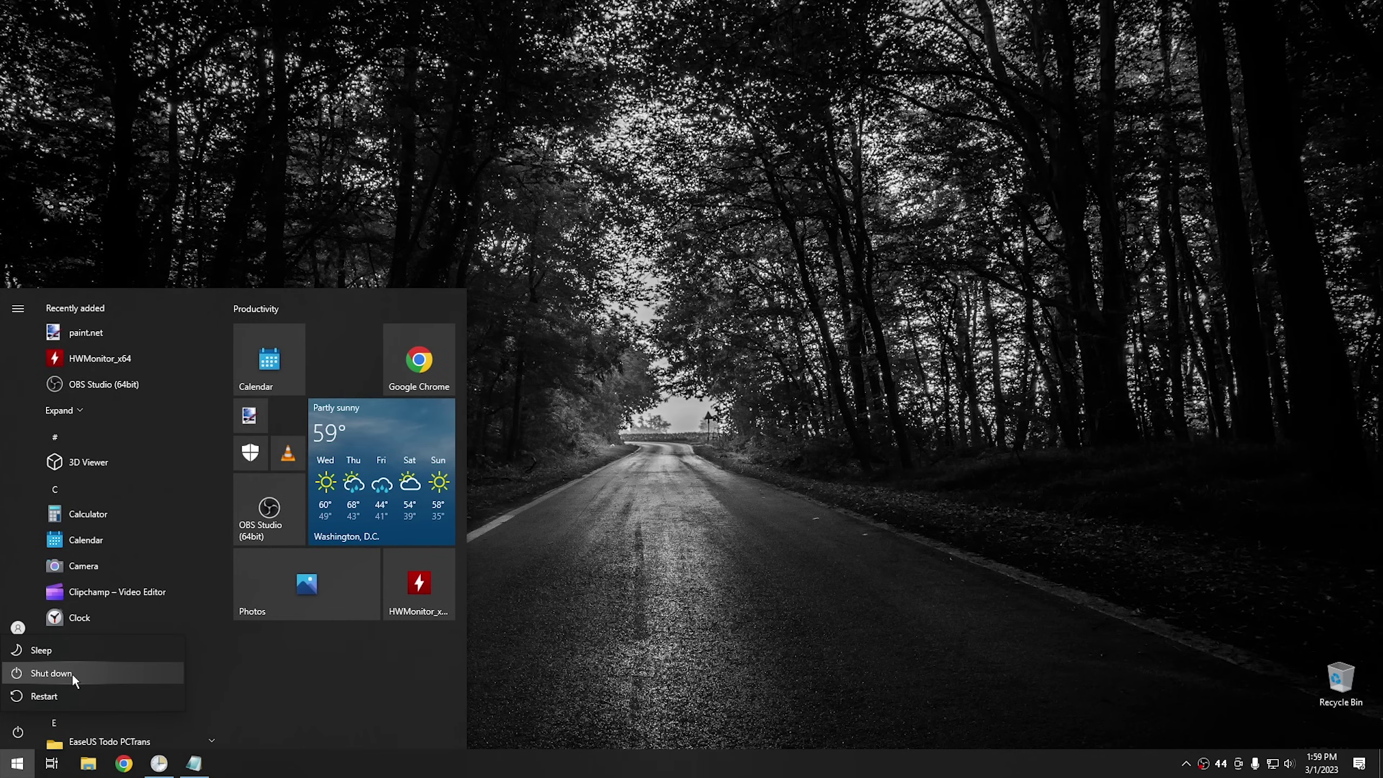